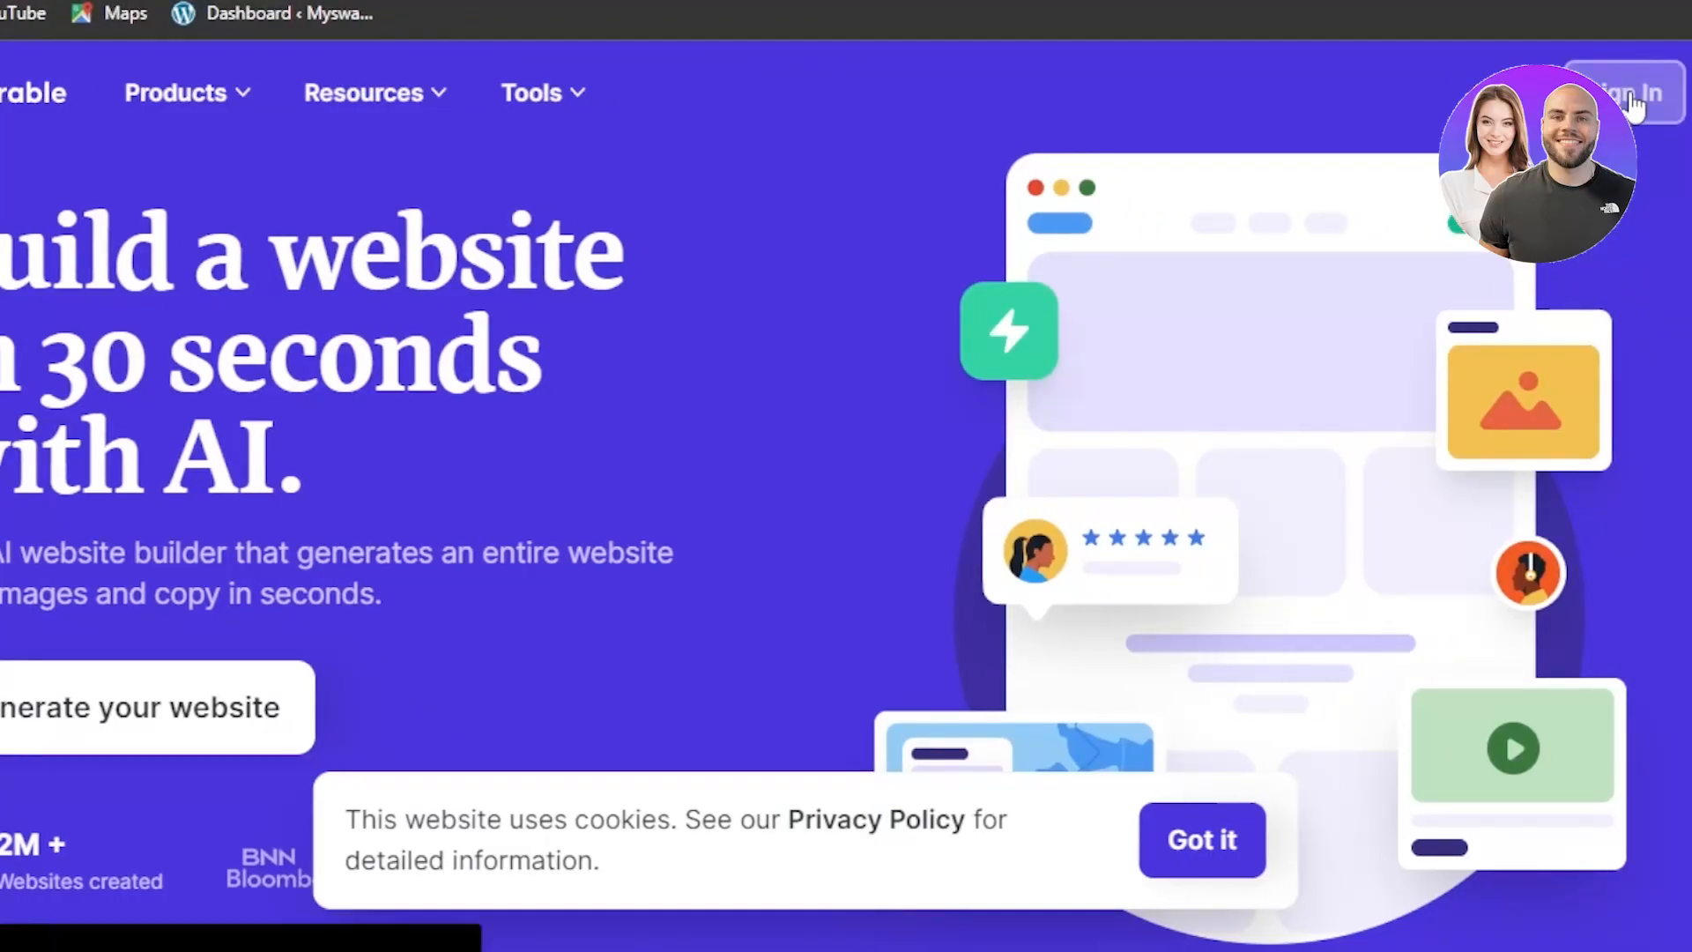
- Start building a new website and choose Video Production as the business type
click(1629, 91)
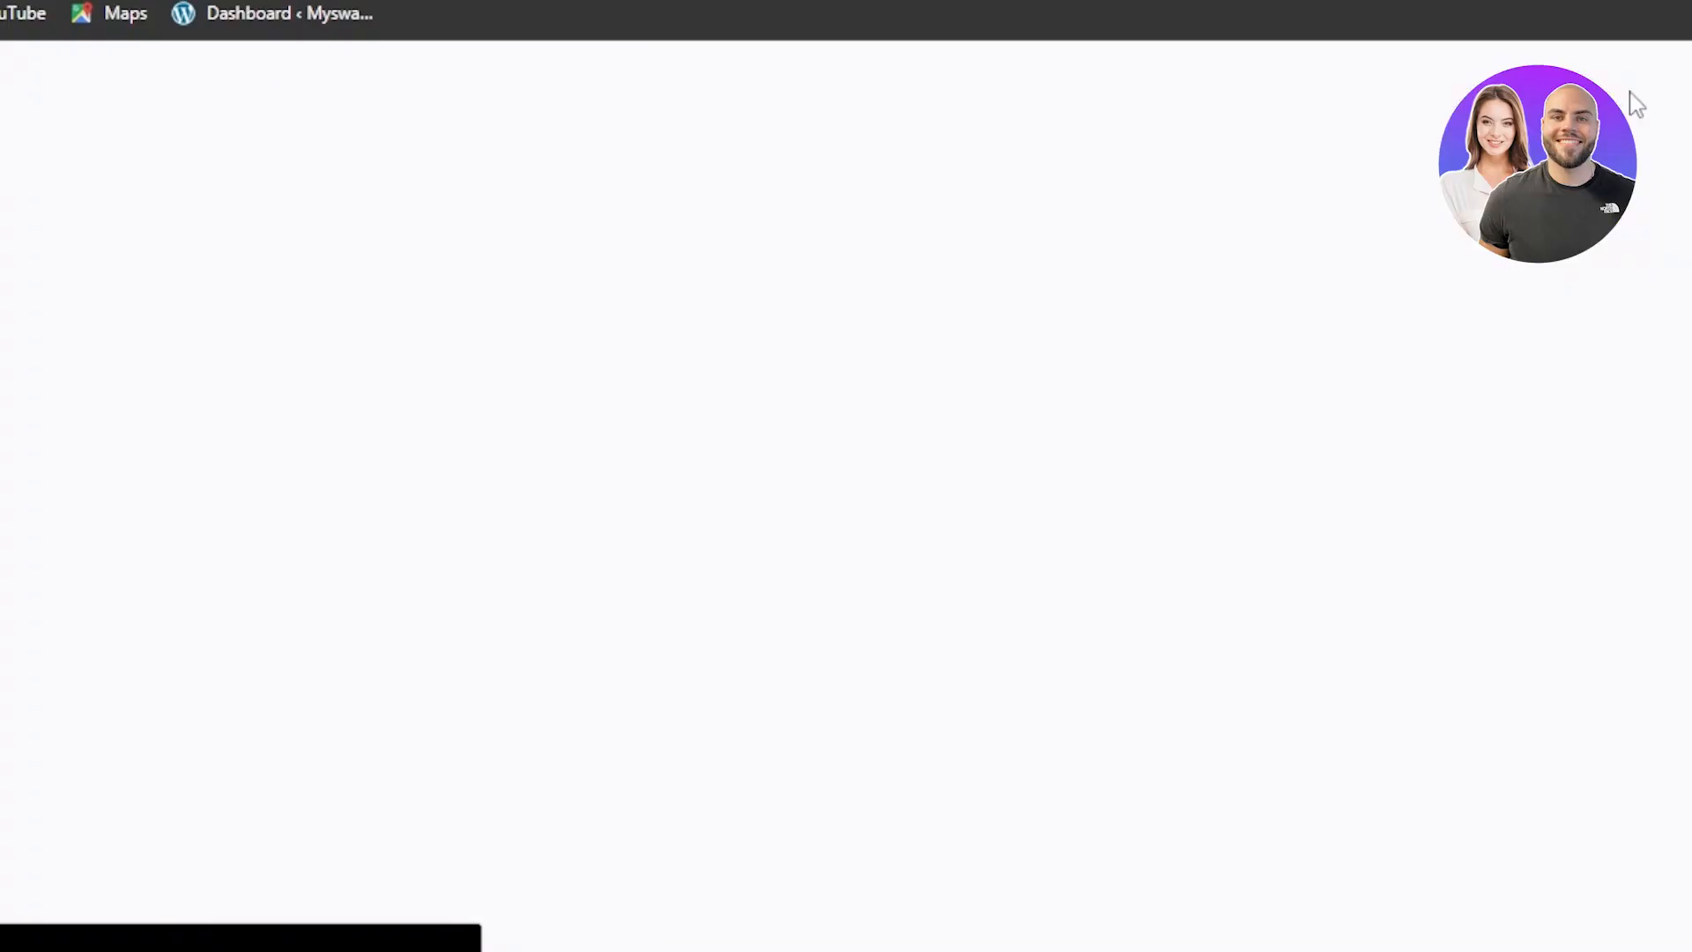
scroll(1577, 168, down, 1)
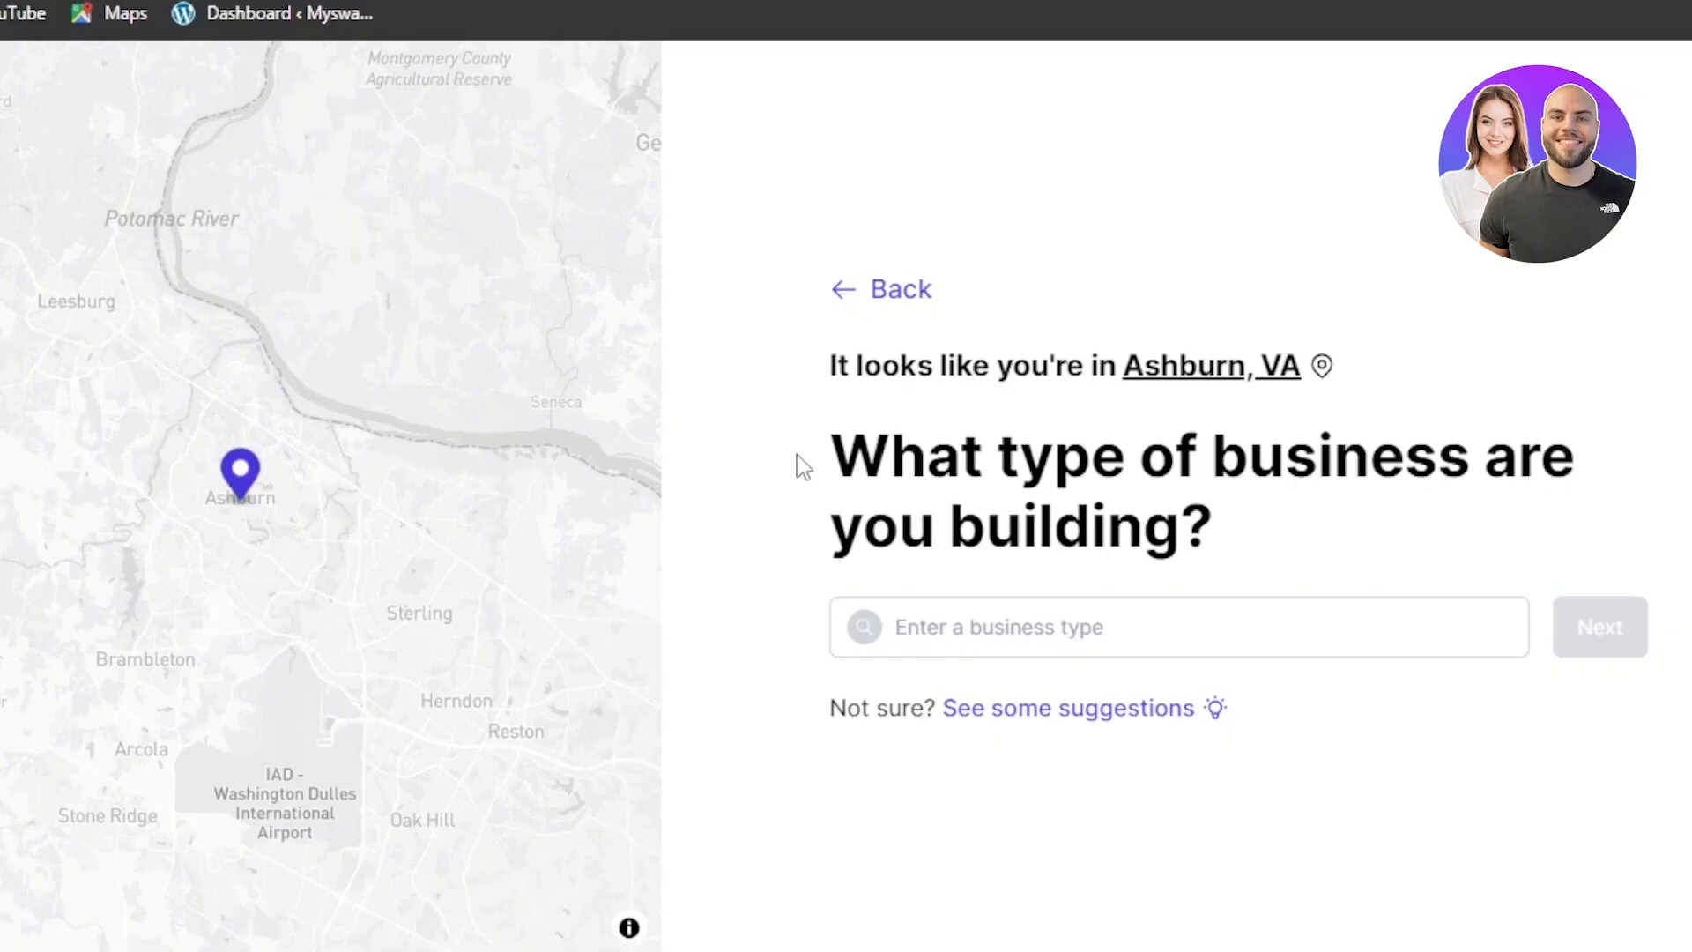
click(982, 635)
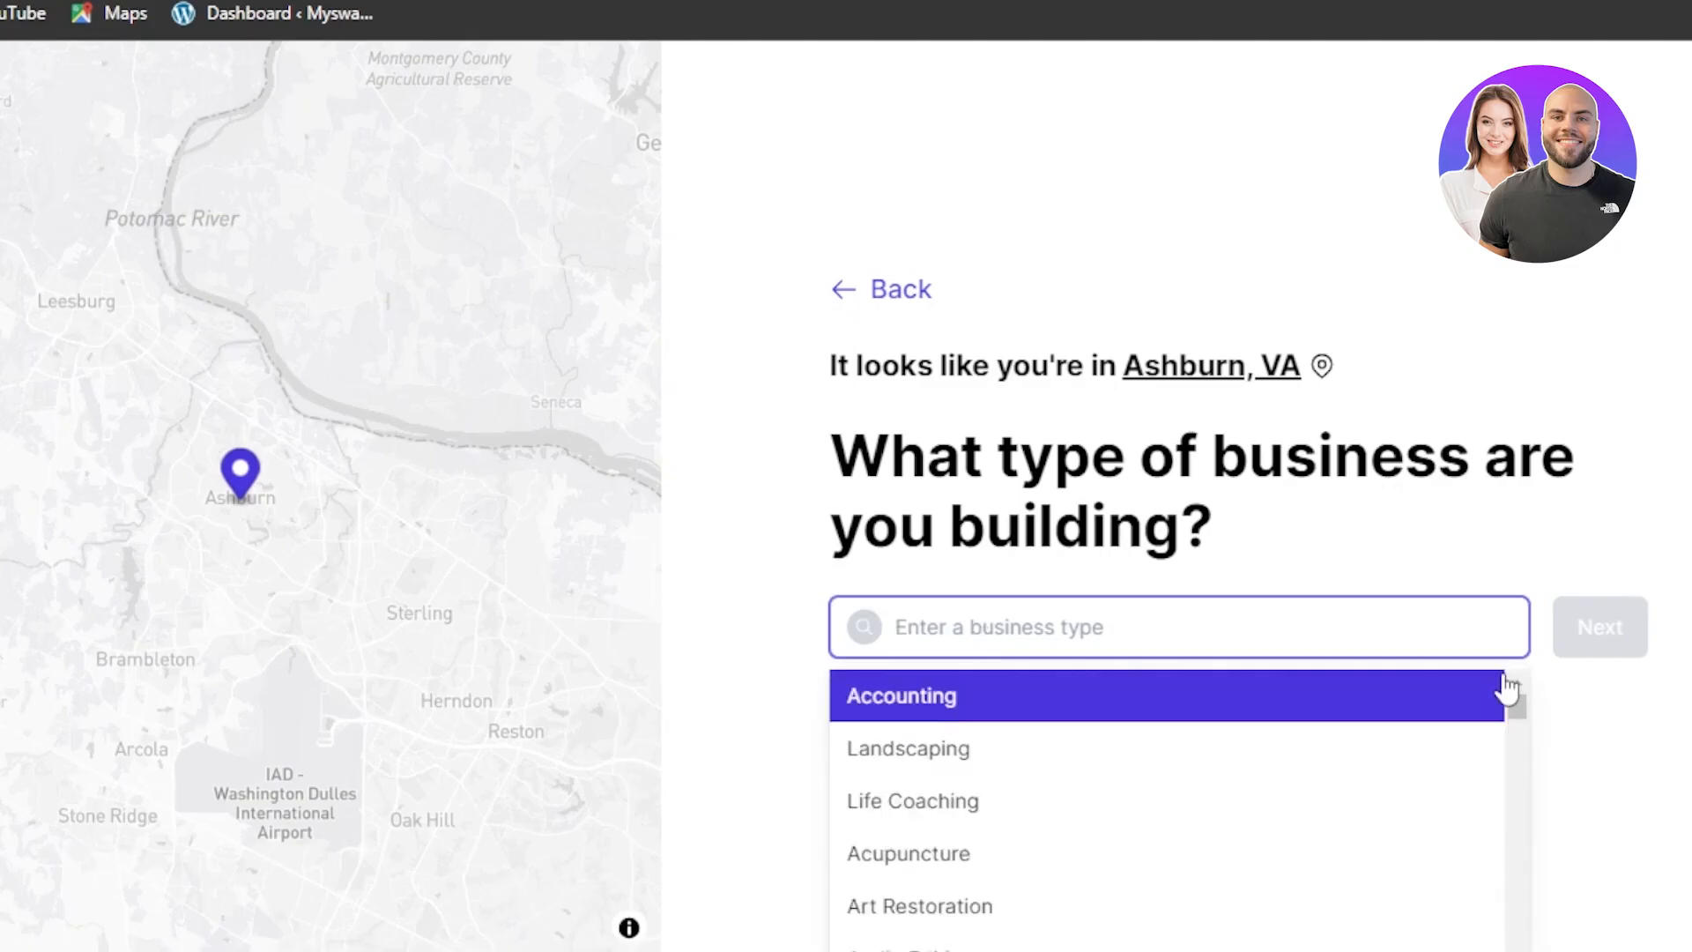
drag(1517, 707, 1519, 903)
click(851, 742)
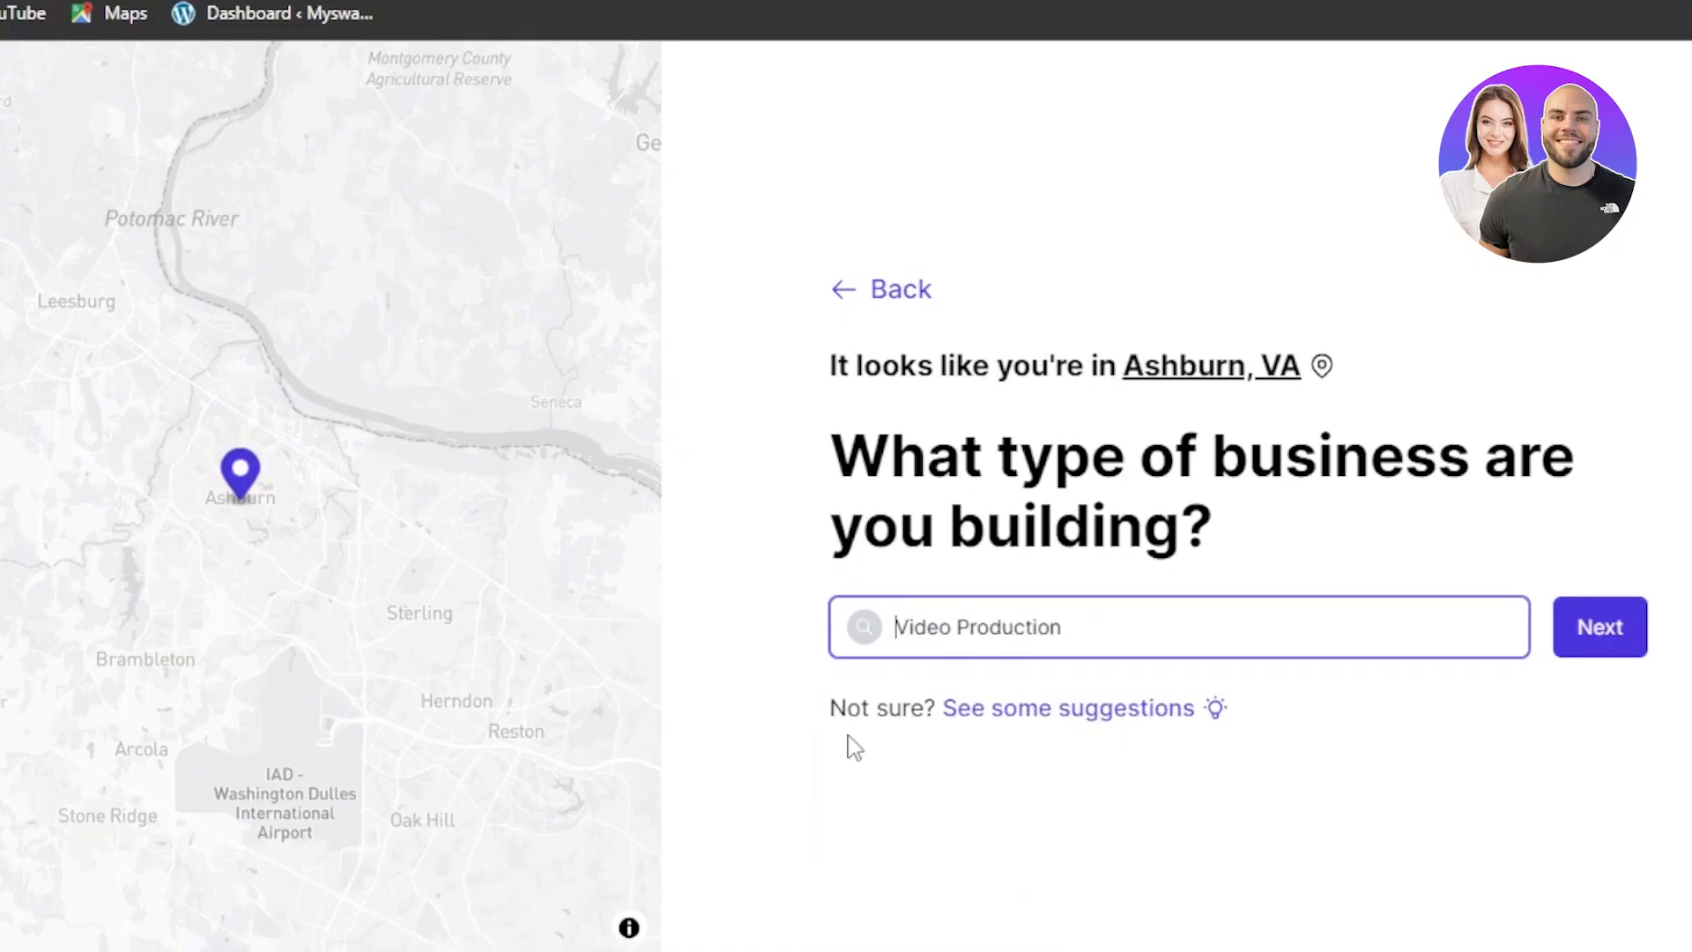
click(1568, 626)
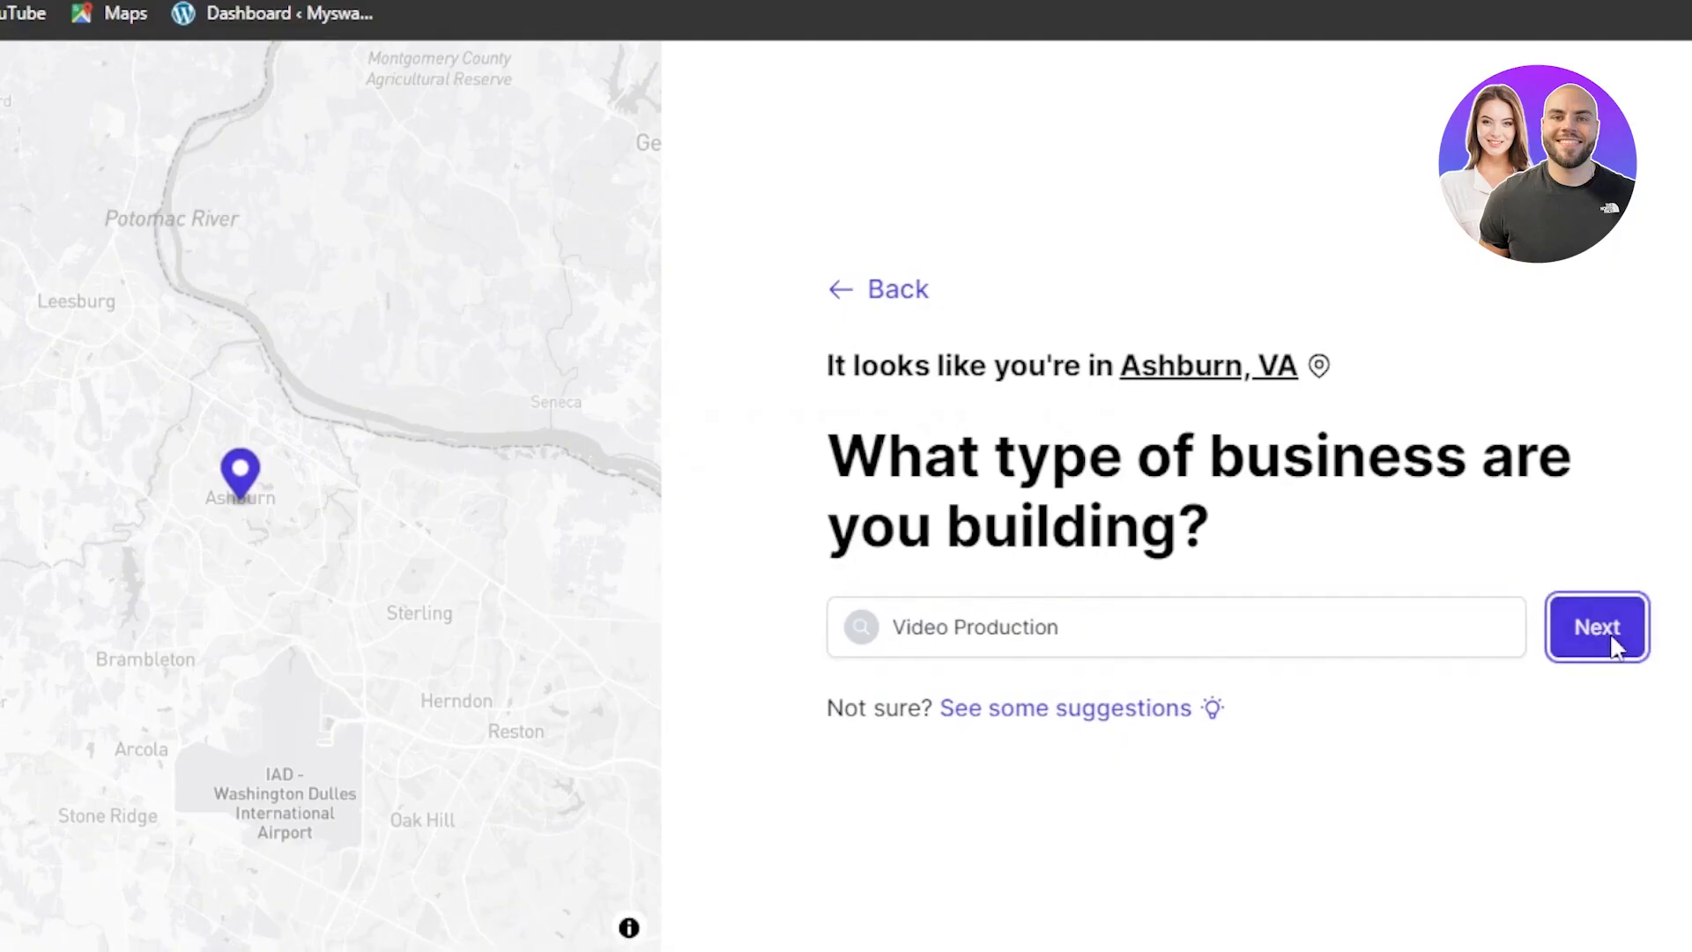
- Name the business ZINHO, generate the website and open the finished result
click(942, 597)
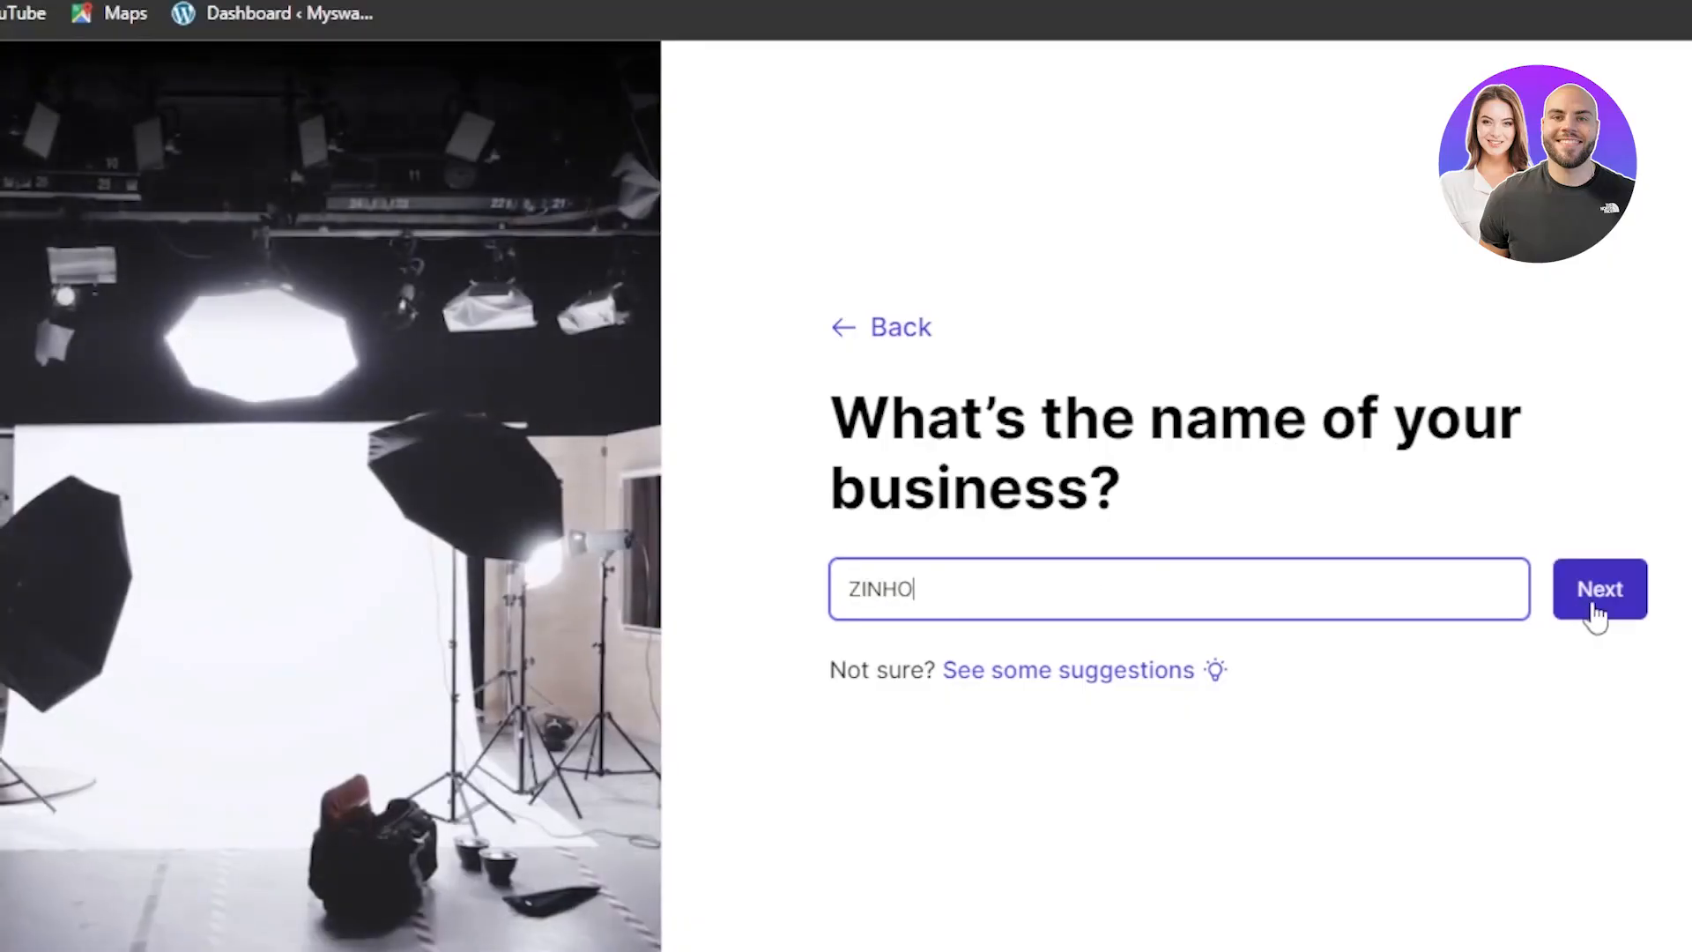
click(1597, 603)
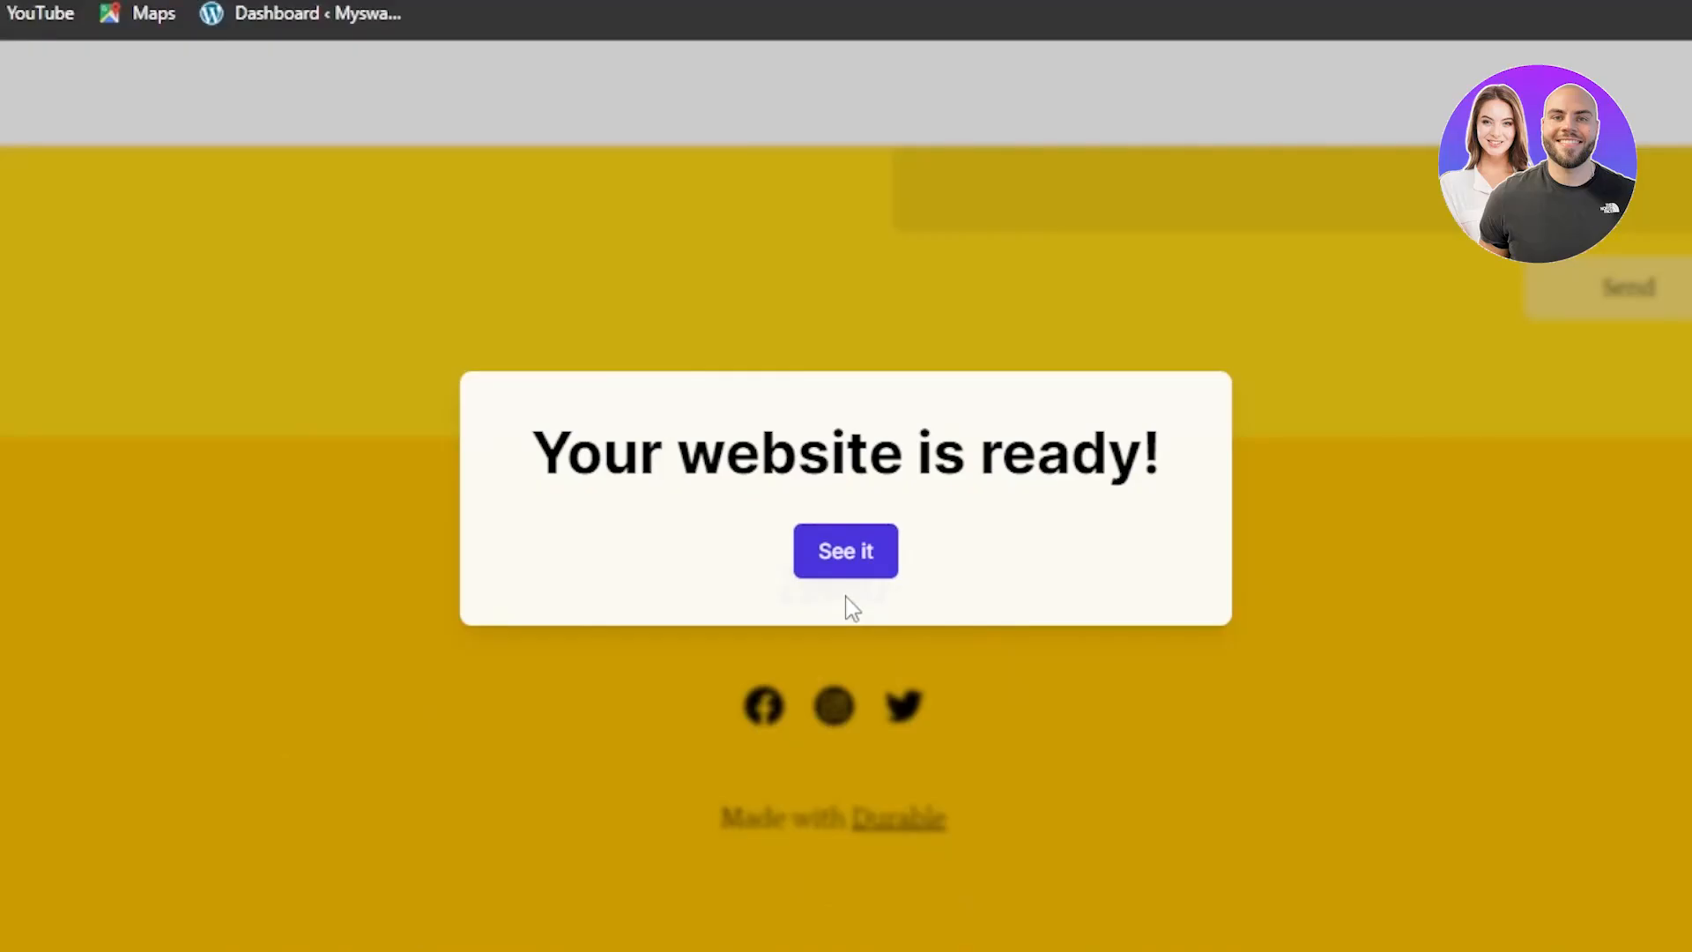
click(844, 564)
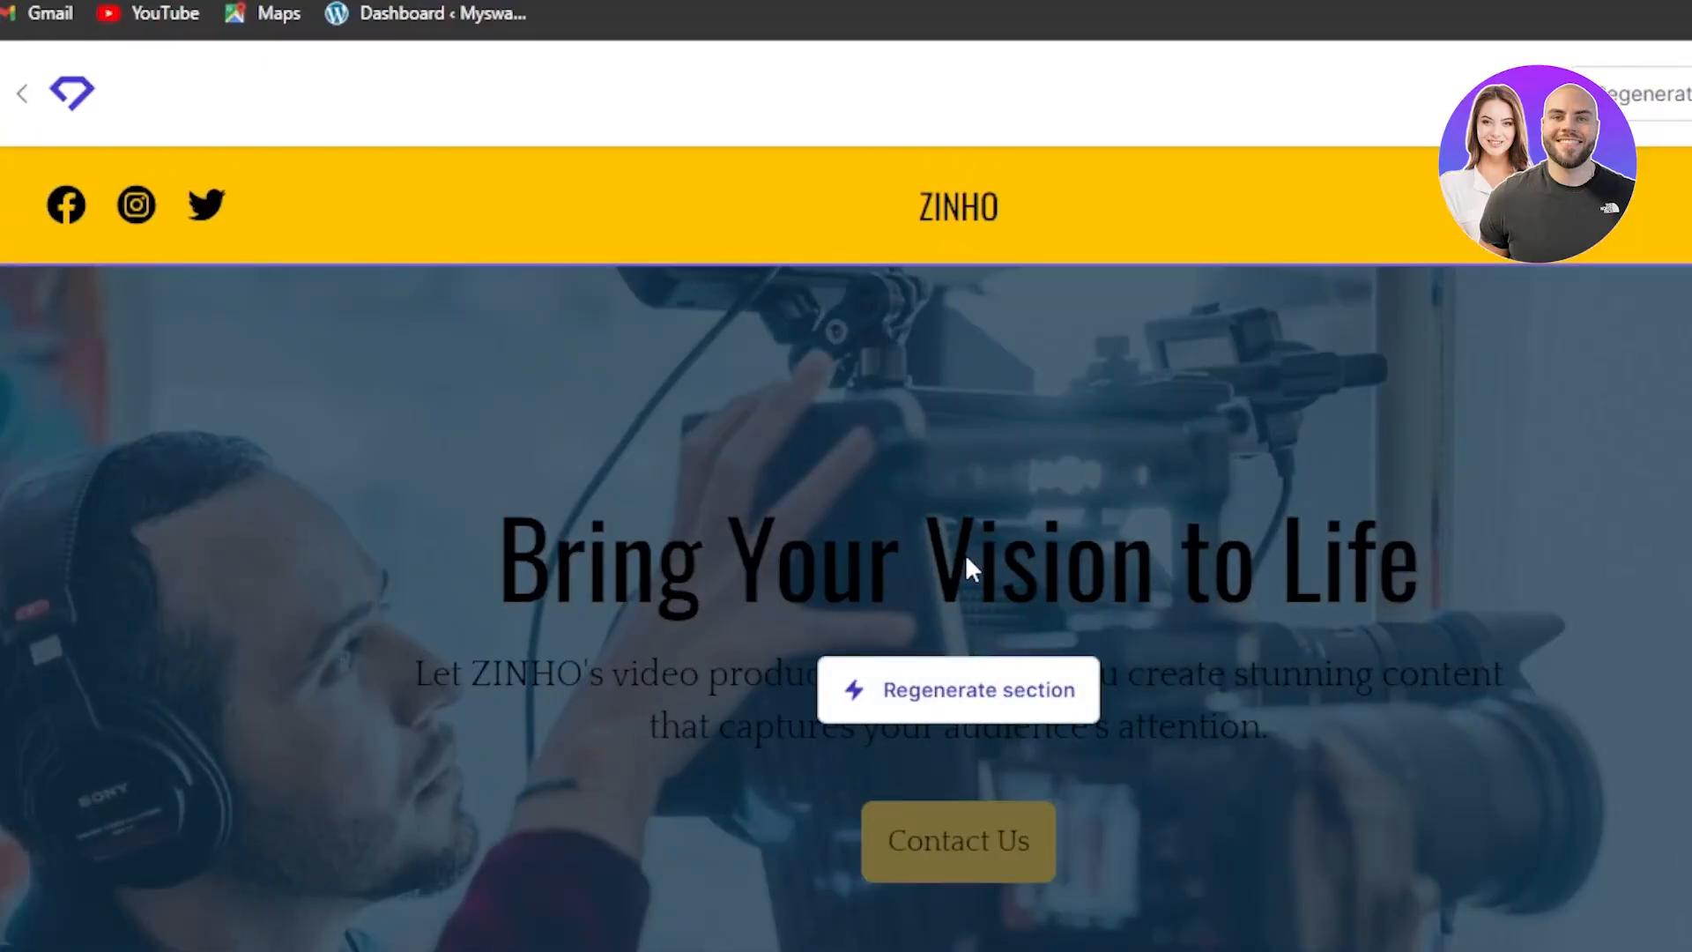
- Look through the generated site's sections from the hero banner down to the footer
scroll(846, 547, down, 4)
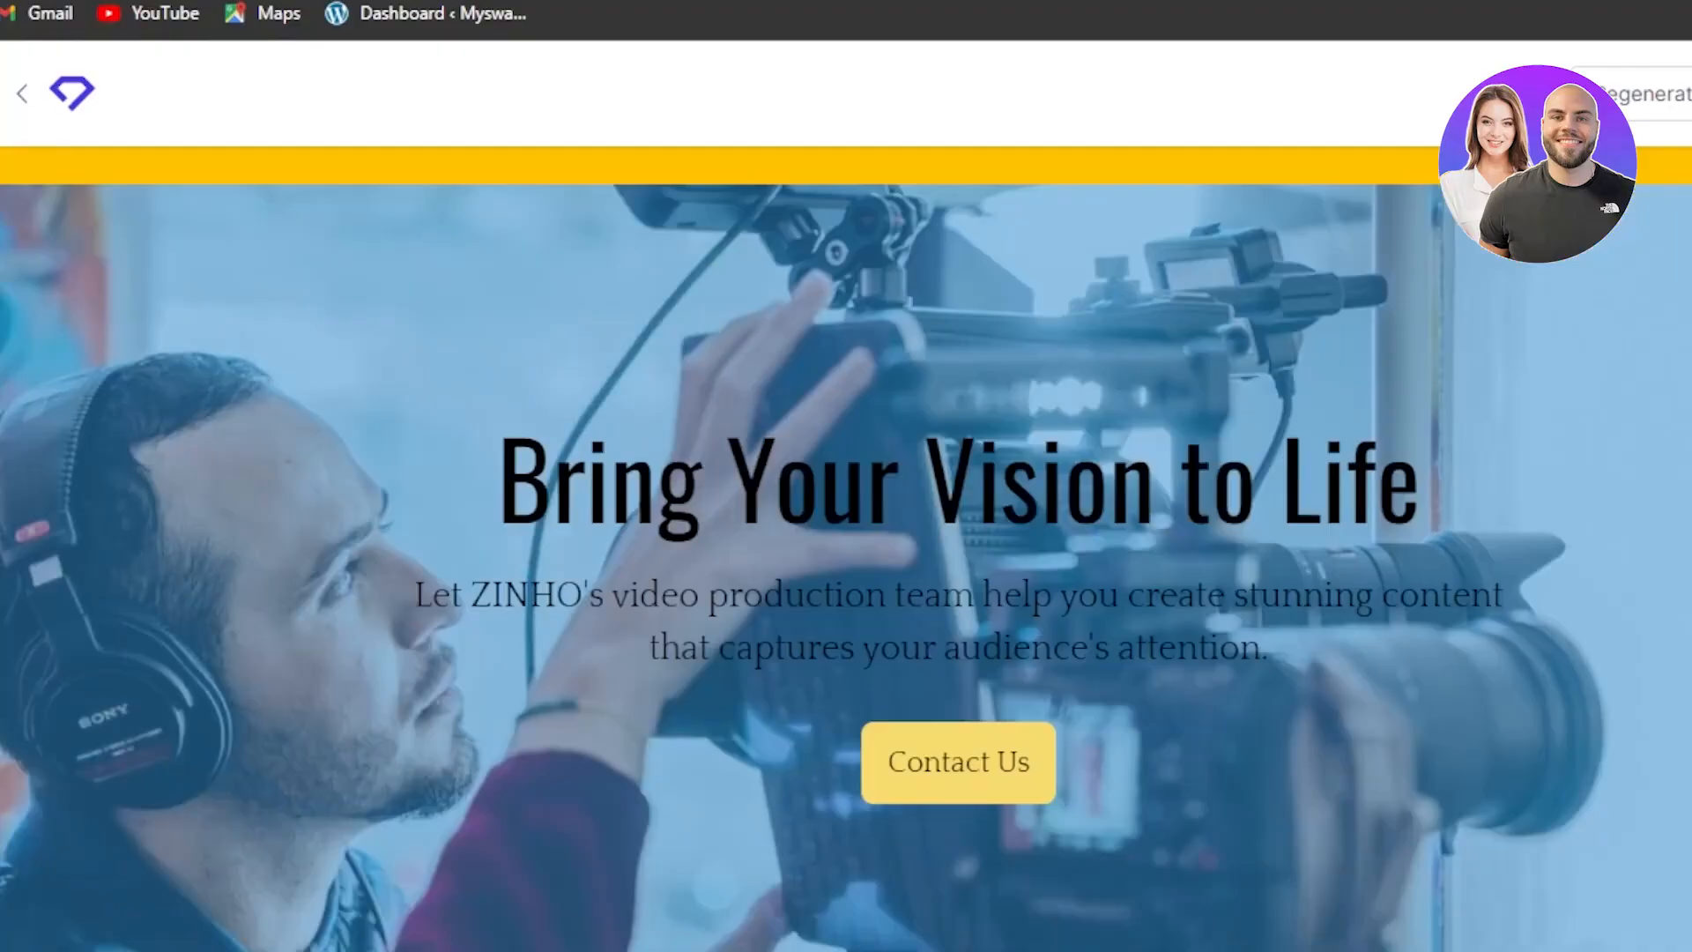
scroll(846, 547, up, 4)
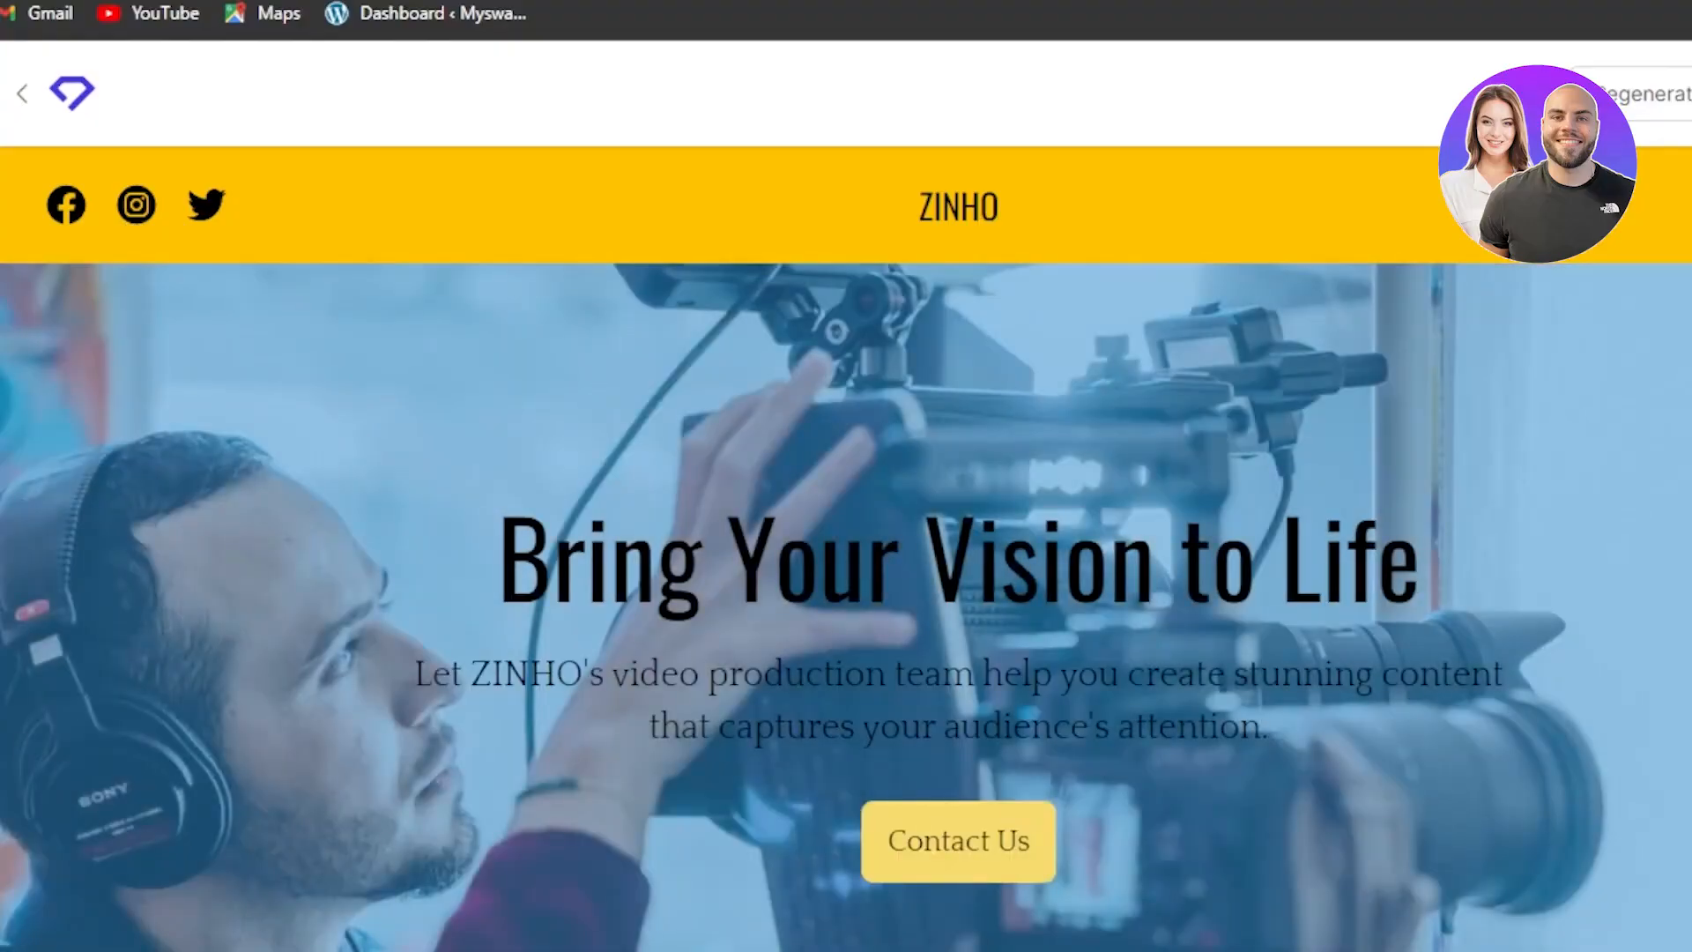
scroll(846, 547, down, 4)
scroll(846, 546, up, 1)
scroll(846, 546, down, 4)
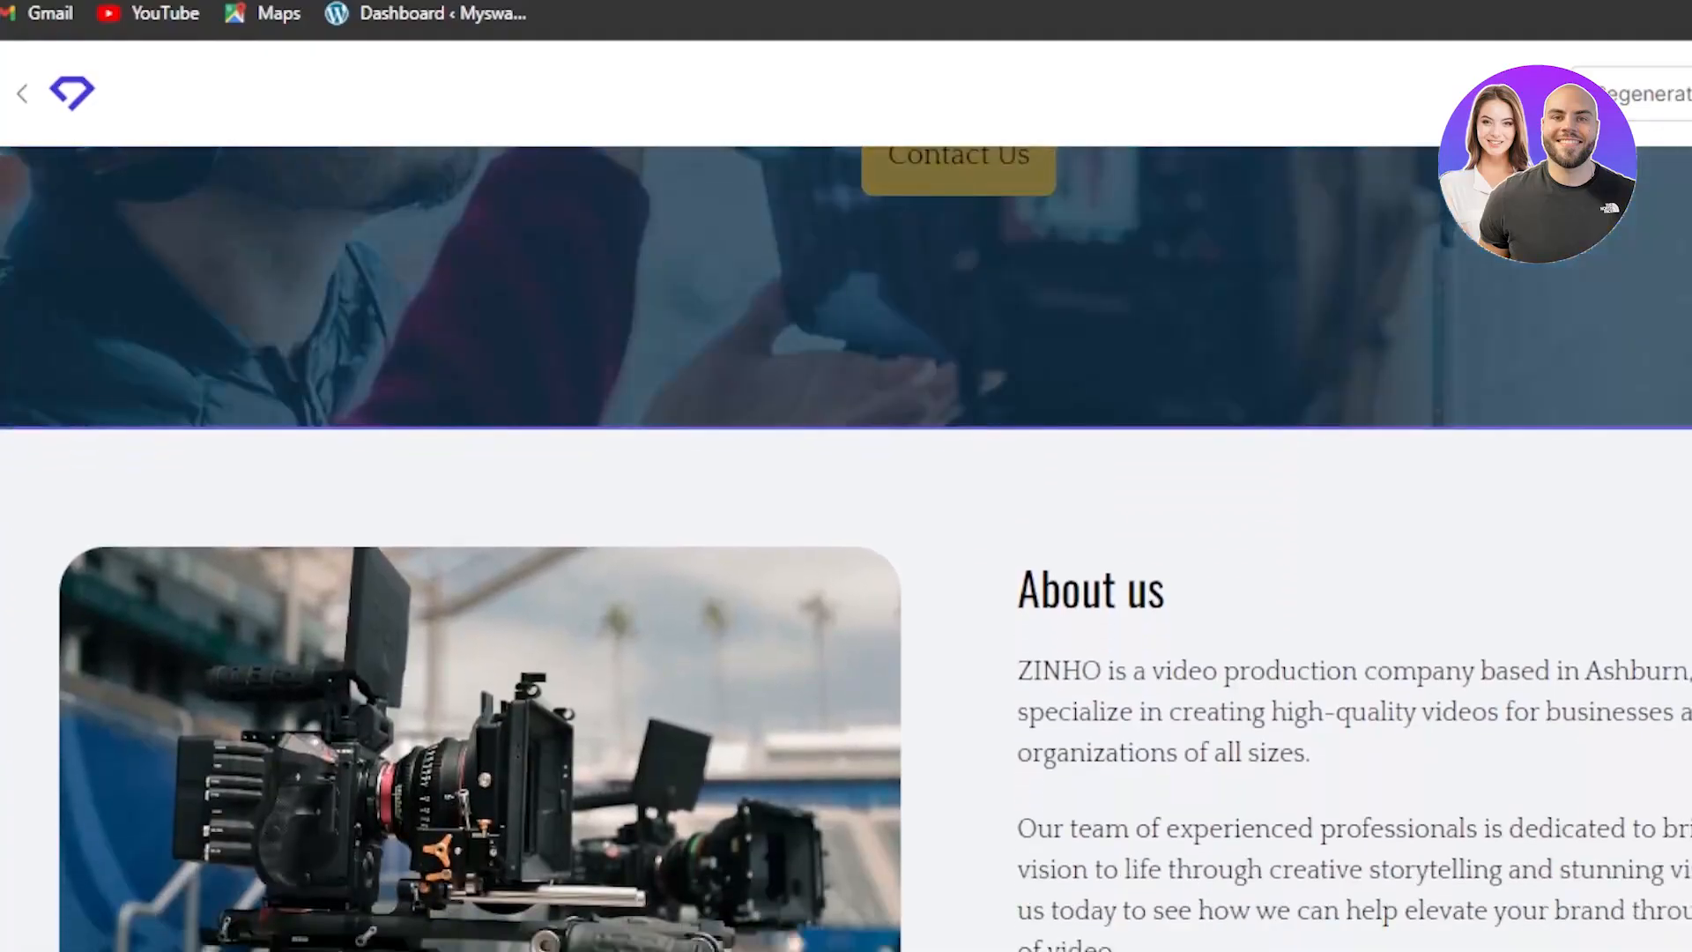
scroll(846, 546, down, 4)
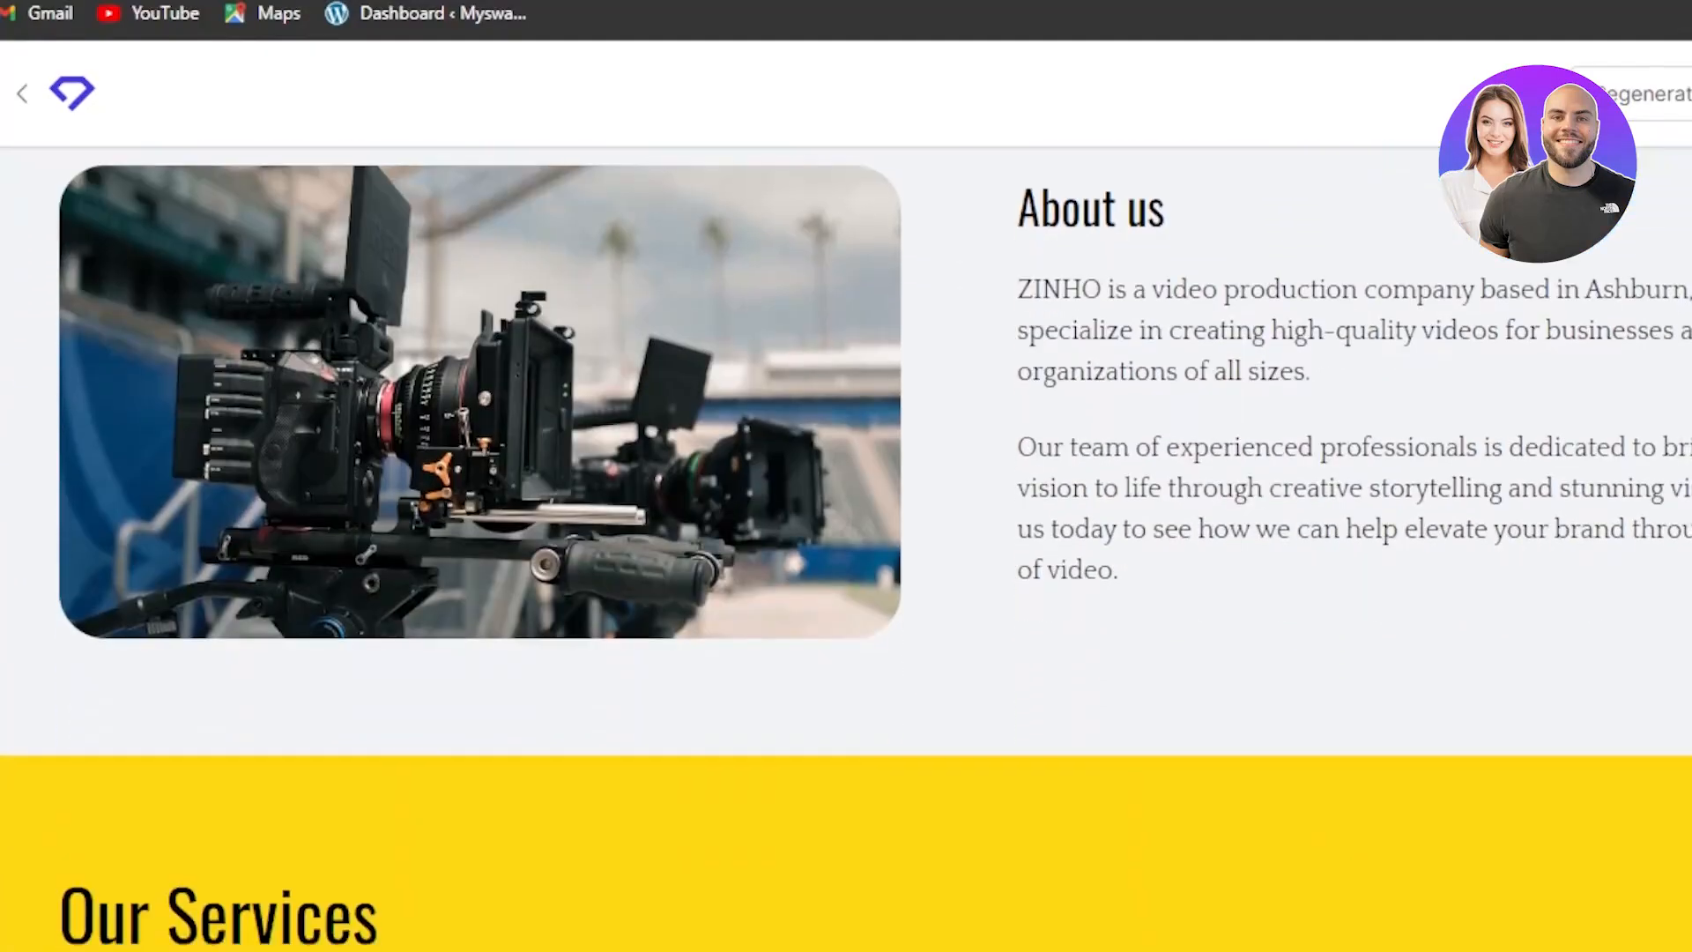
scroll(846, 546, down, 8)
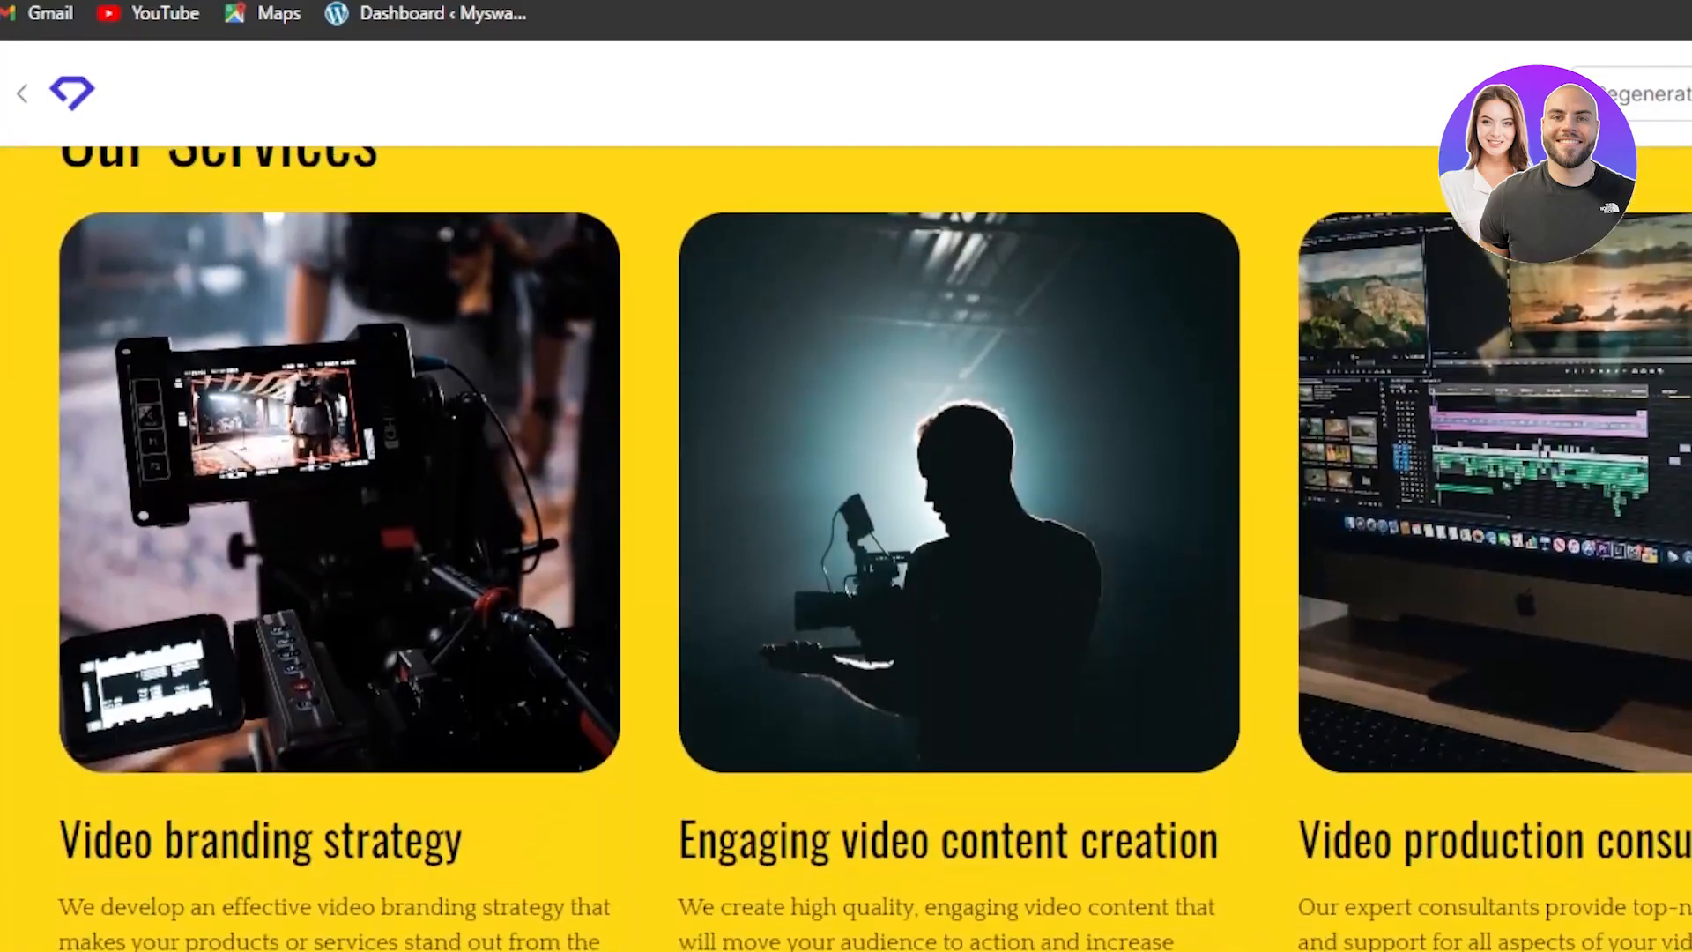
scroll(846, 546, down, 2)
scroll(846, 547, up, 2)
scroll(846, 546, down, 3)
scroll(846, 546, down, 7)
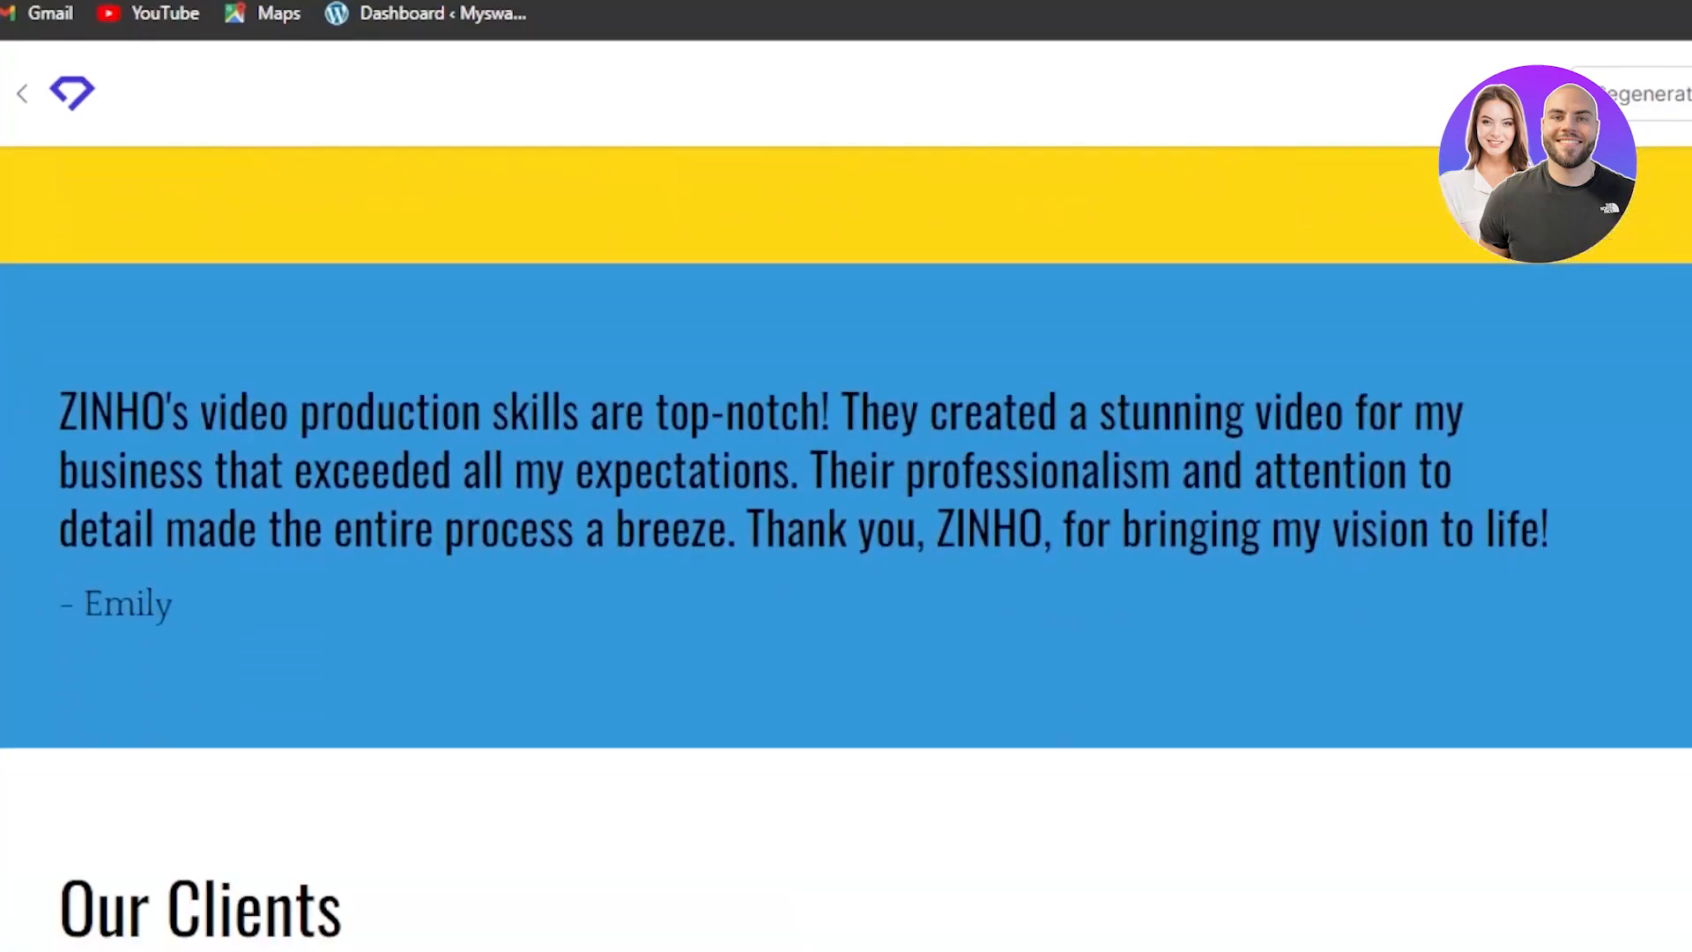
scroll(846, 547, down, 7)
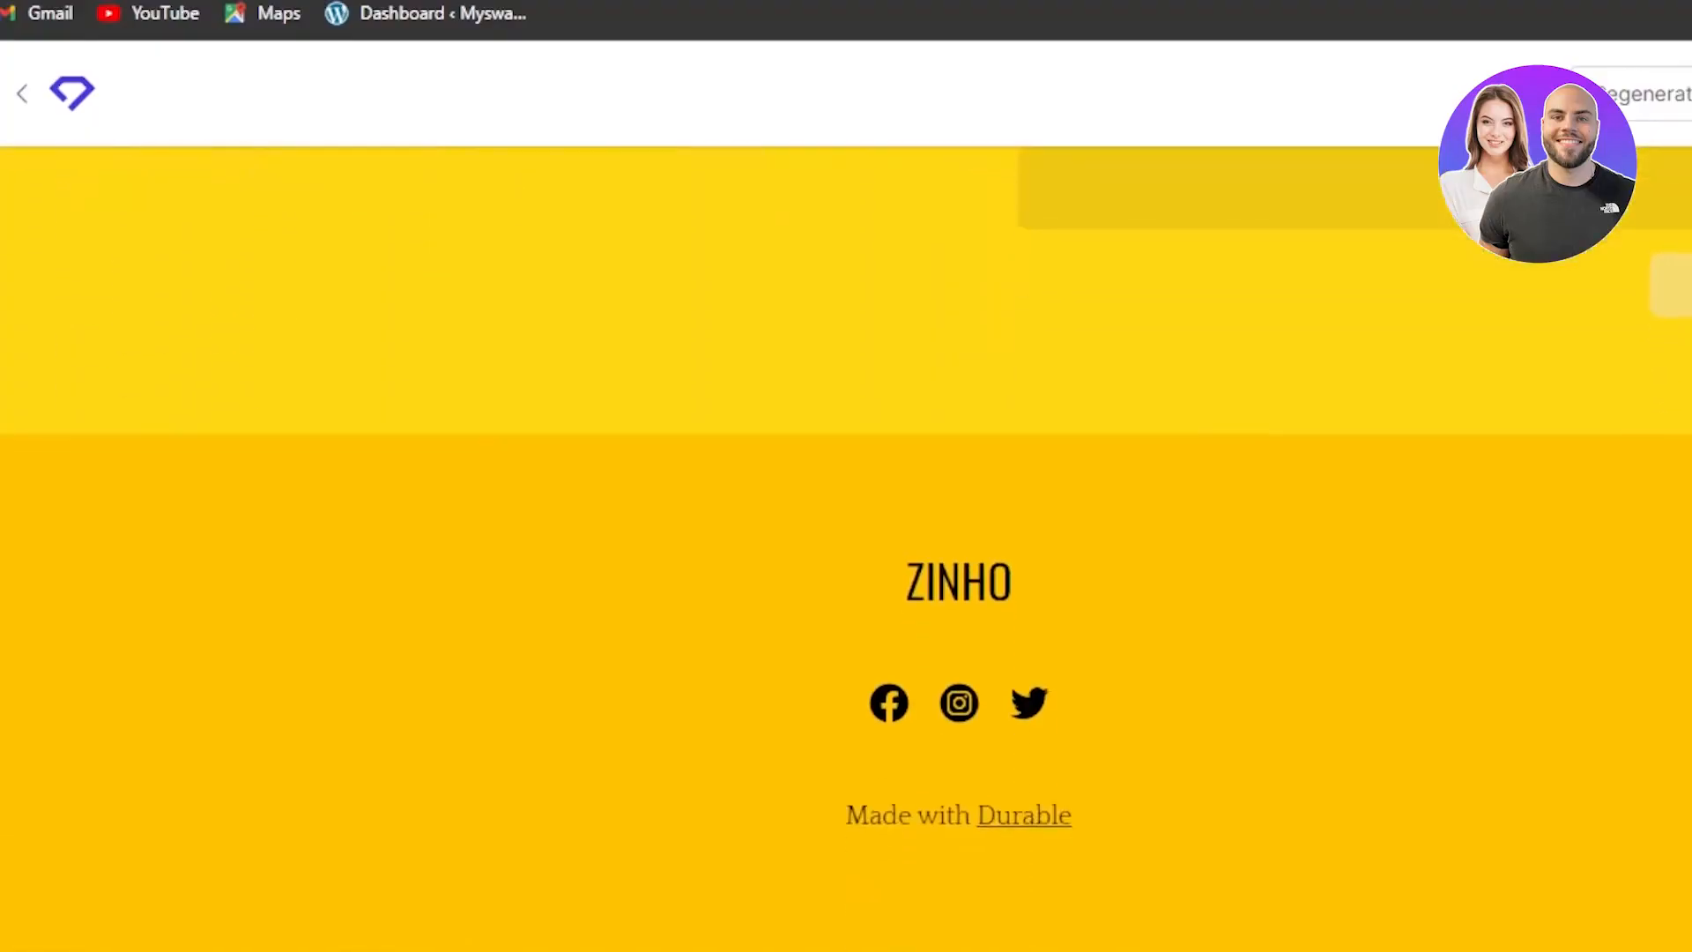
- Go over the generated site again, checking the image gallery, location map, contact form and About us section
scroll(846, 547, up, 10)
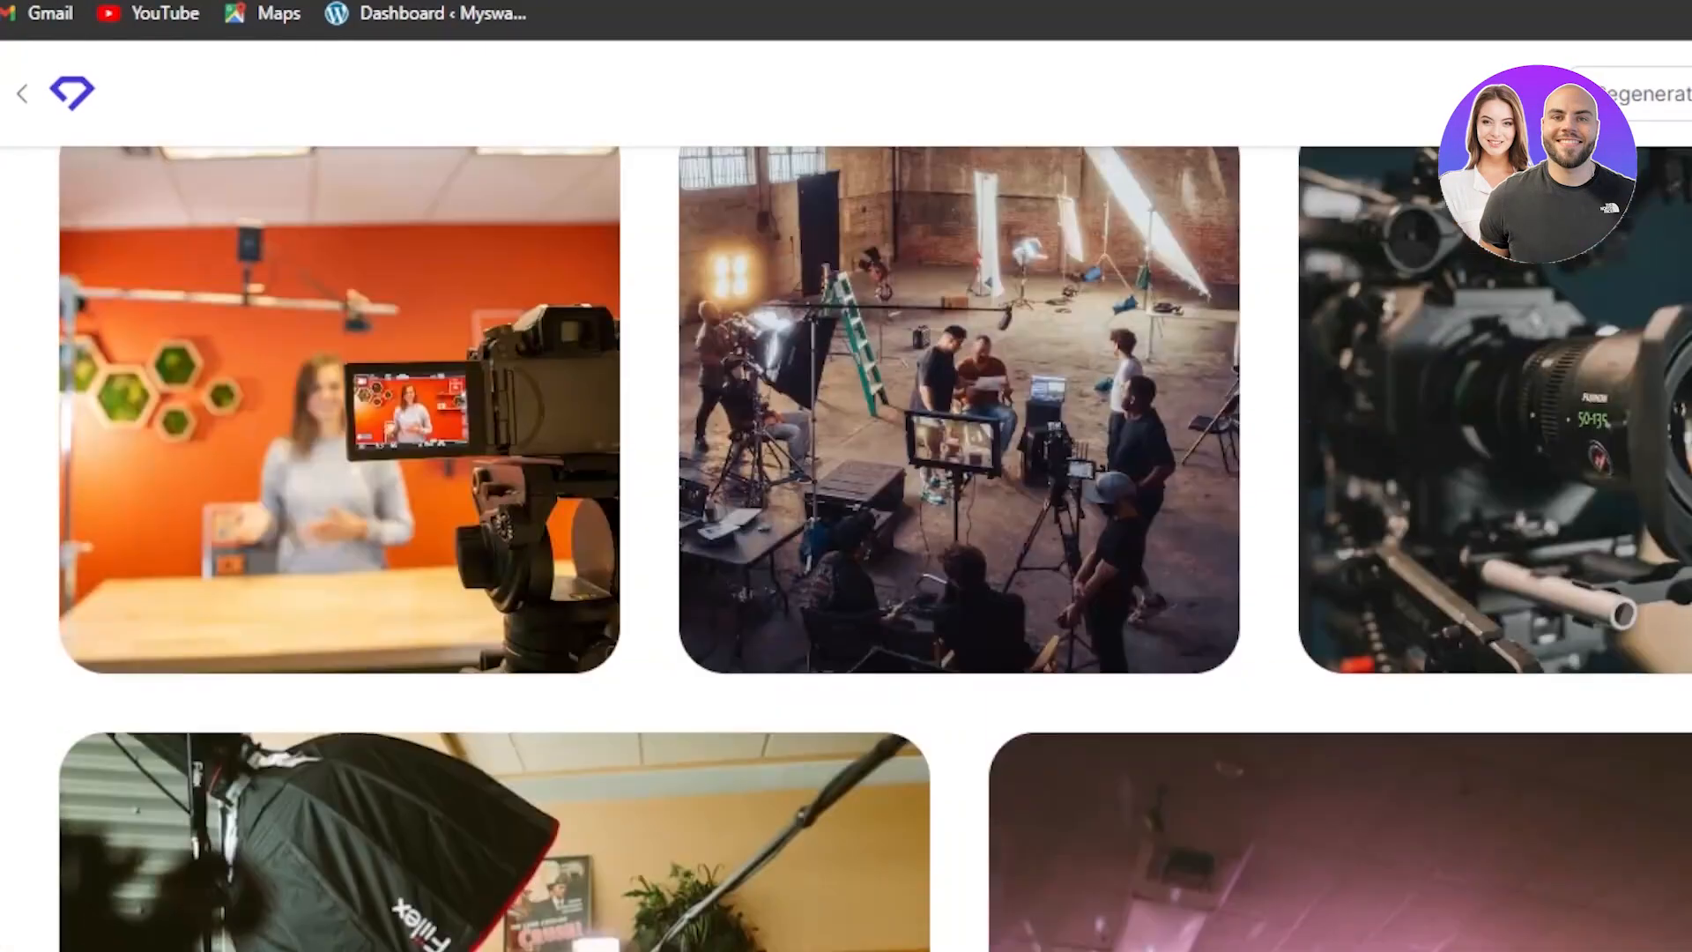
scroll(846, 547, up, 18)
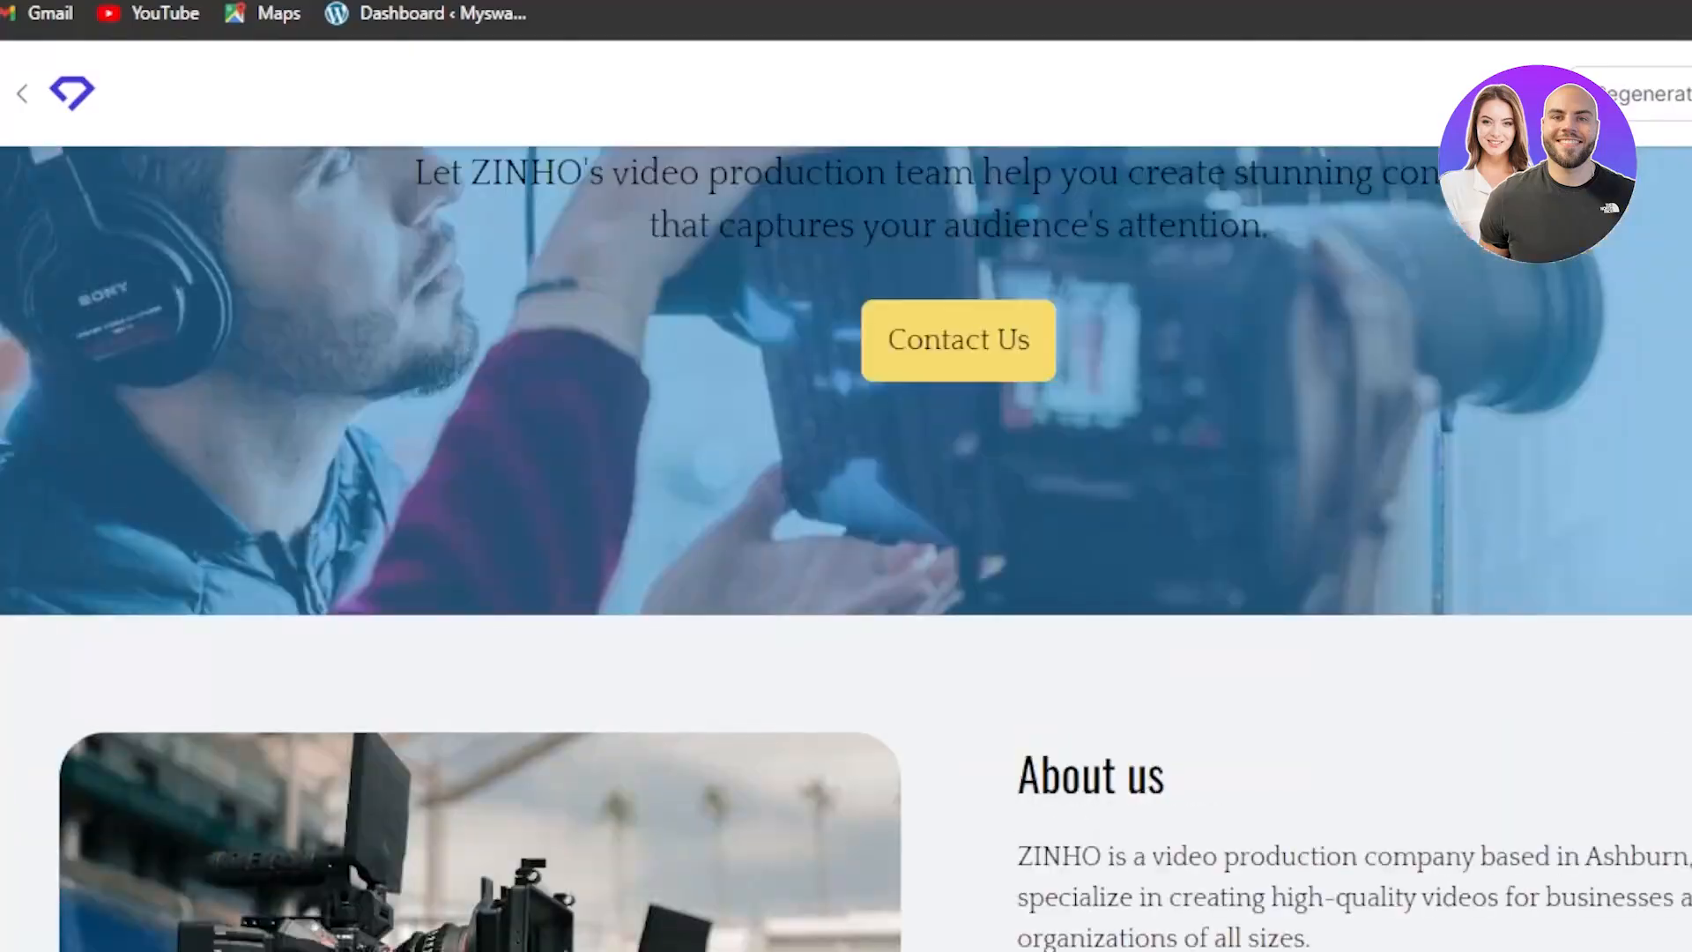
scroll(846, 547, down, 5)
scroll(846, 546, down, 12)
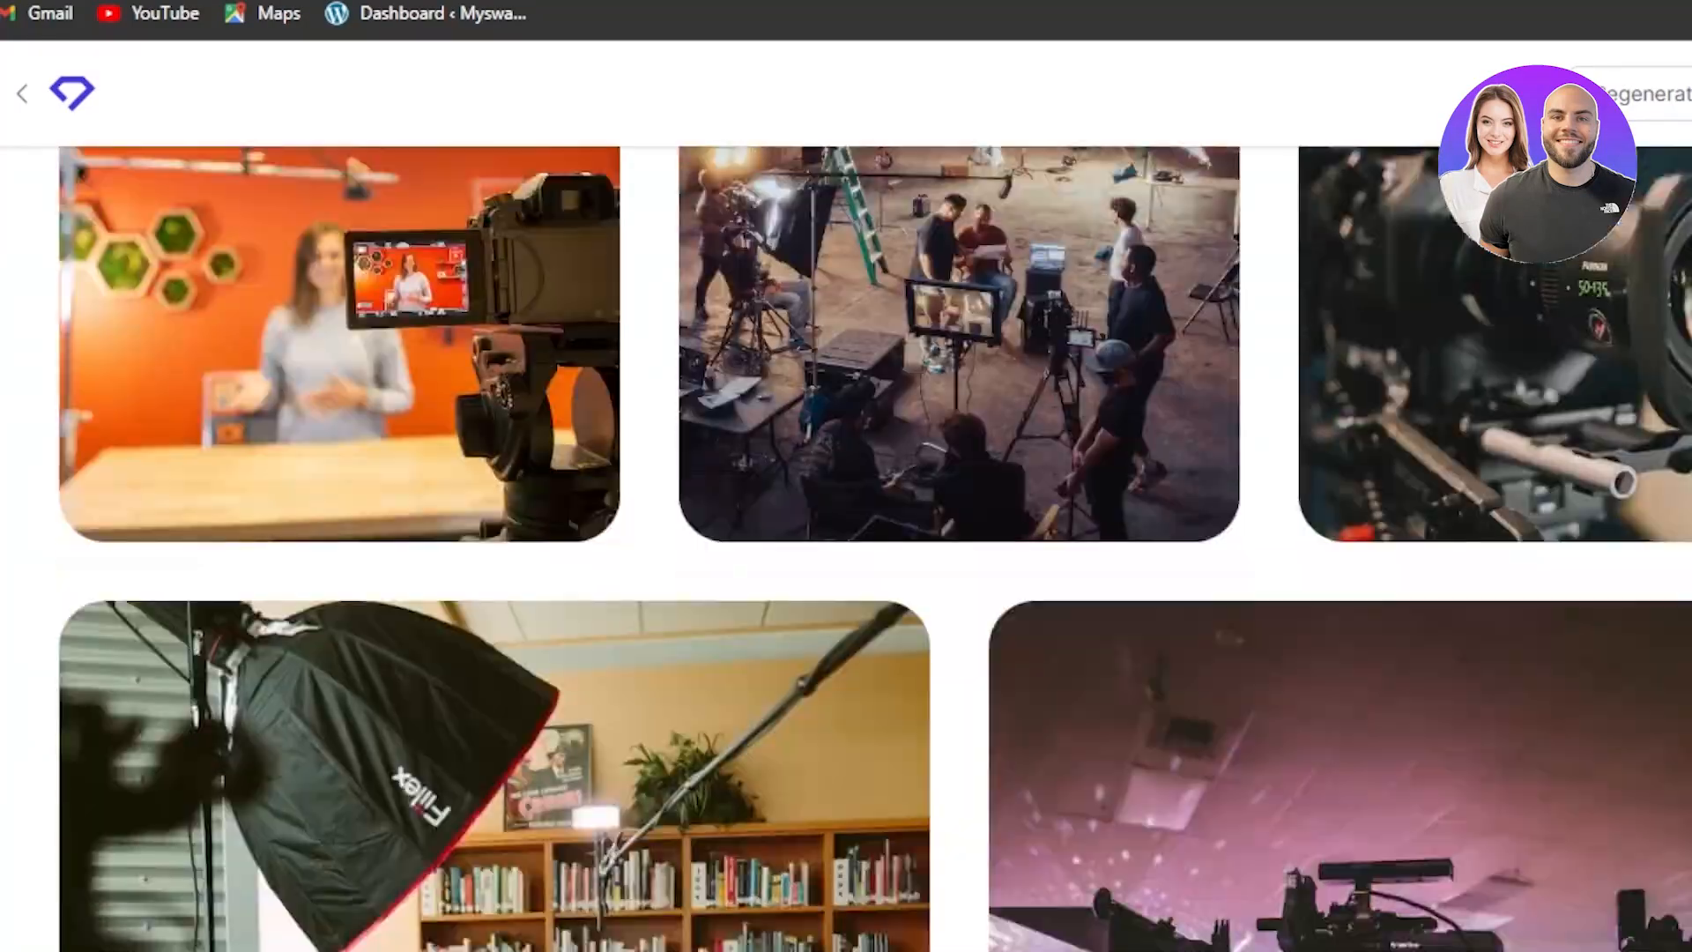
scroll(846, 547, down, 10)
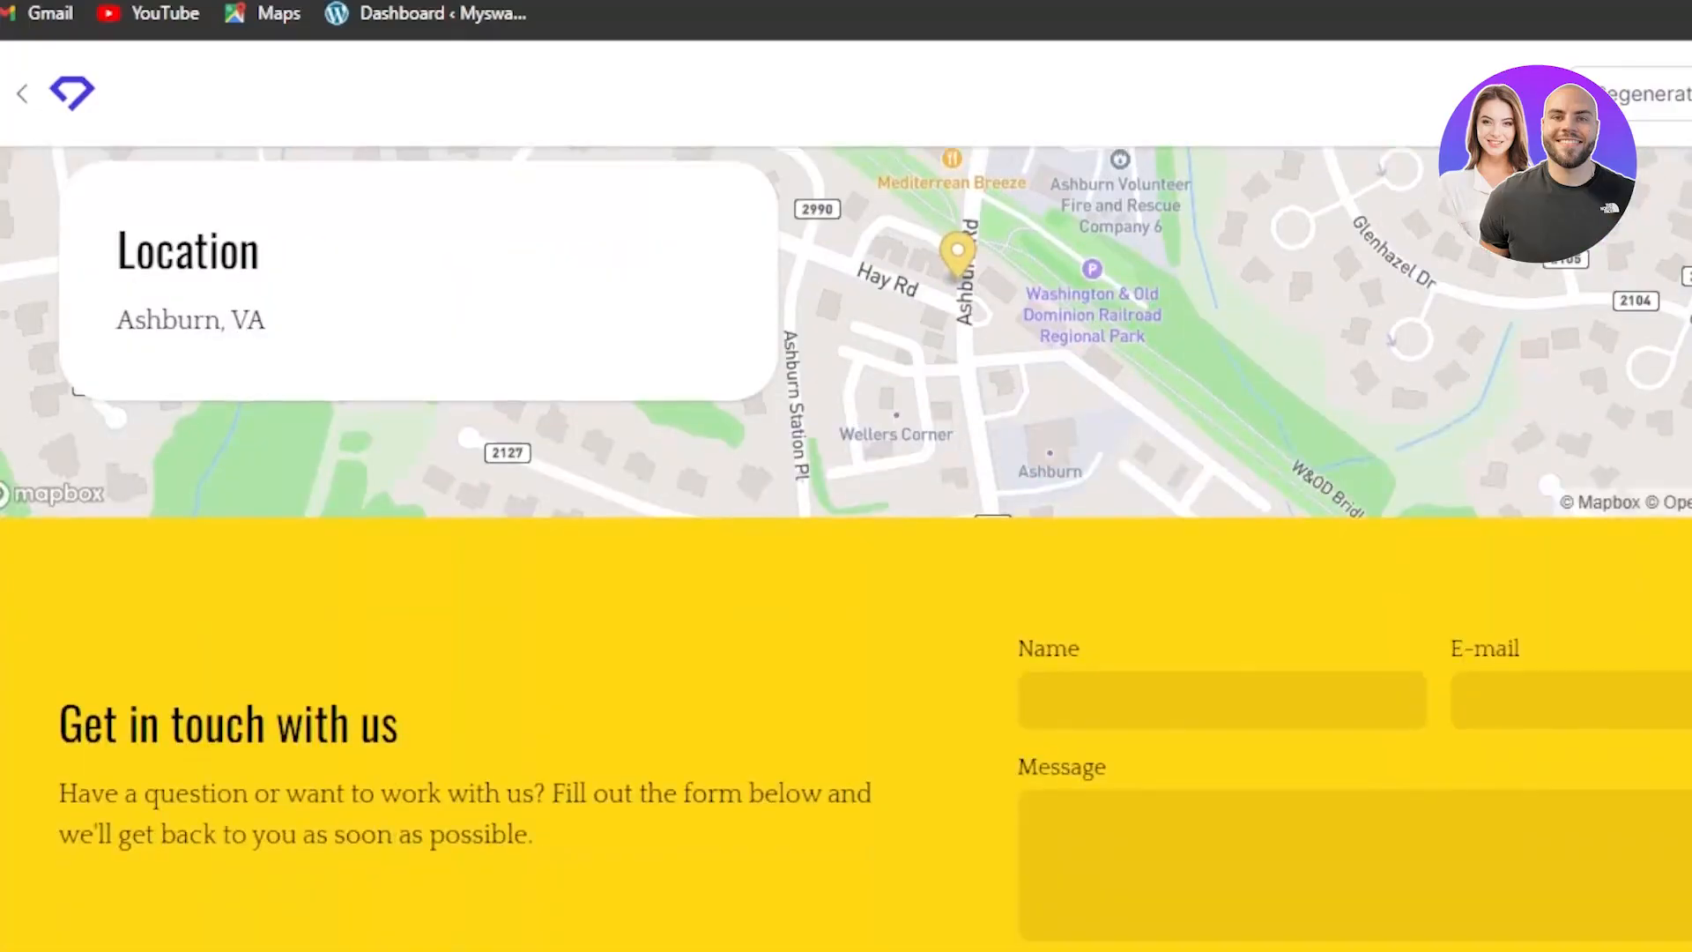
scroll(846, 547, up, 12)
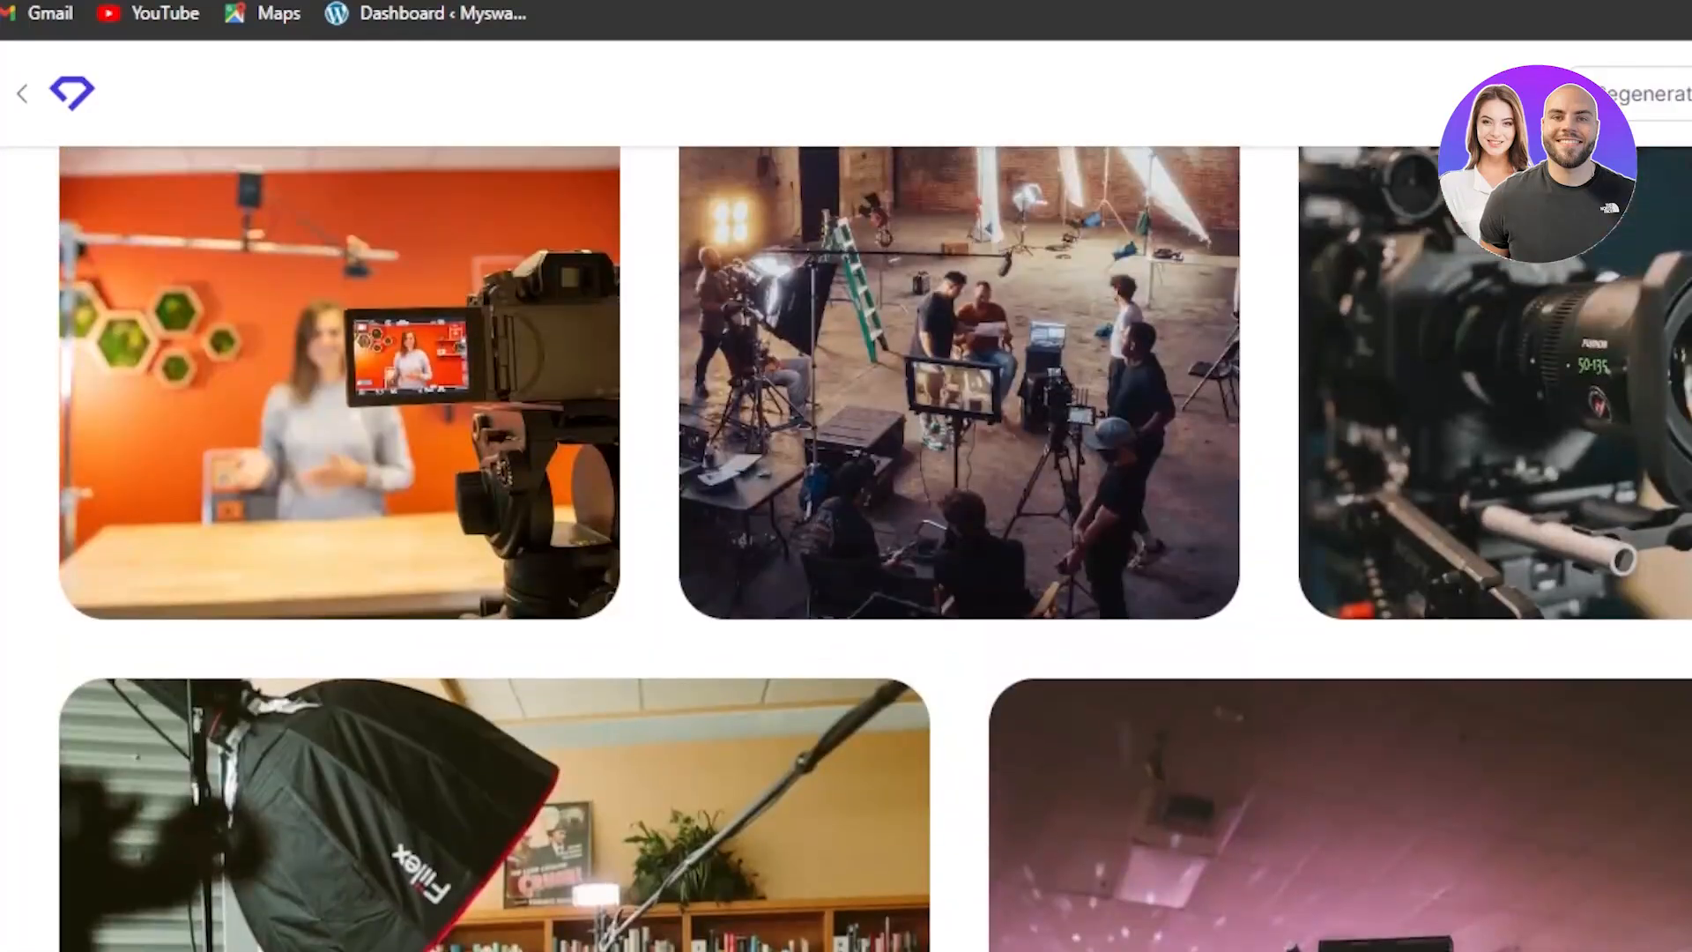
scroll(846, 546, up, 10)
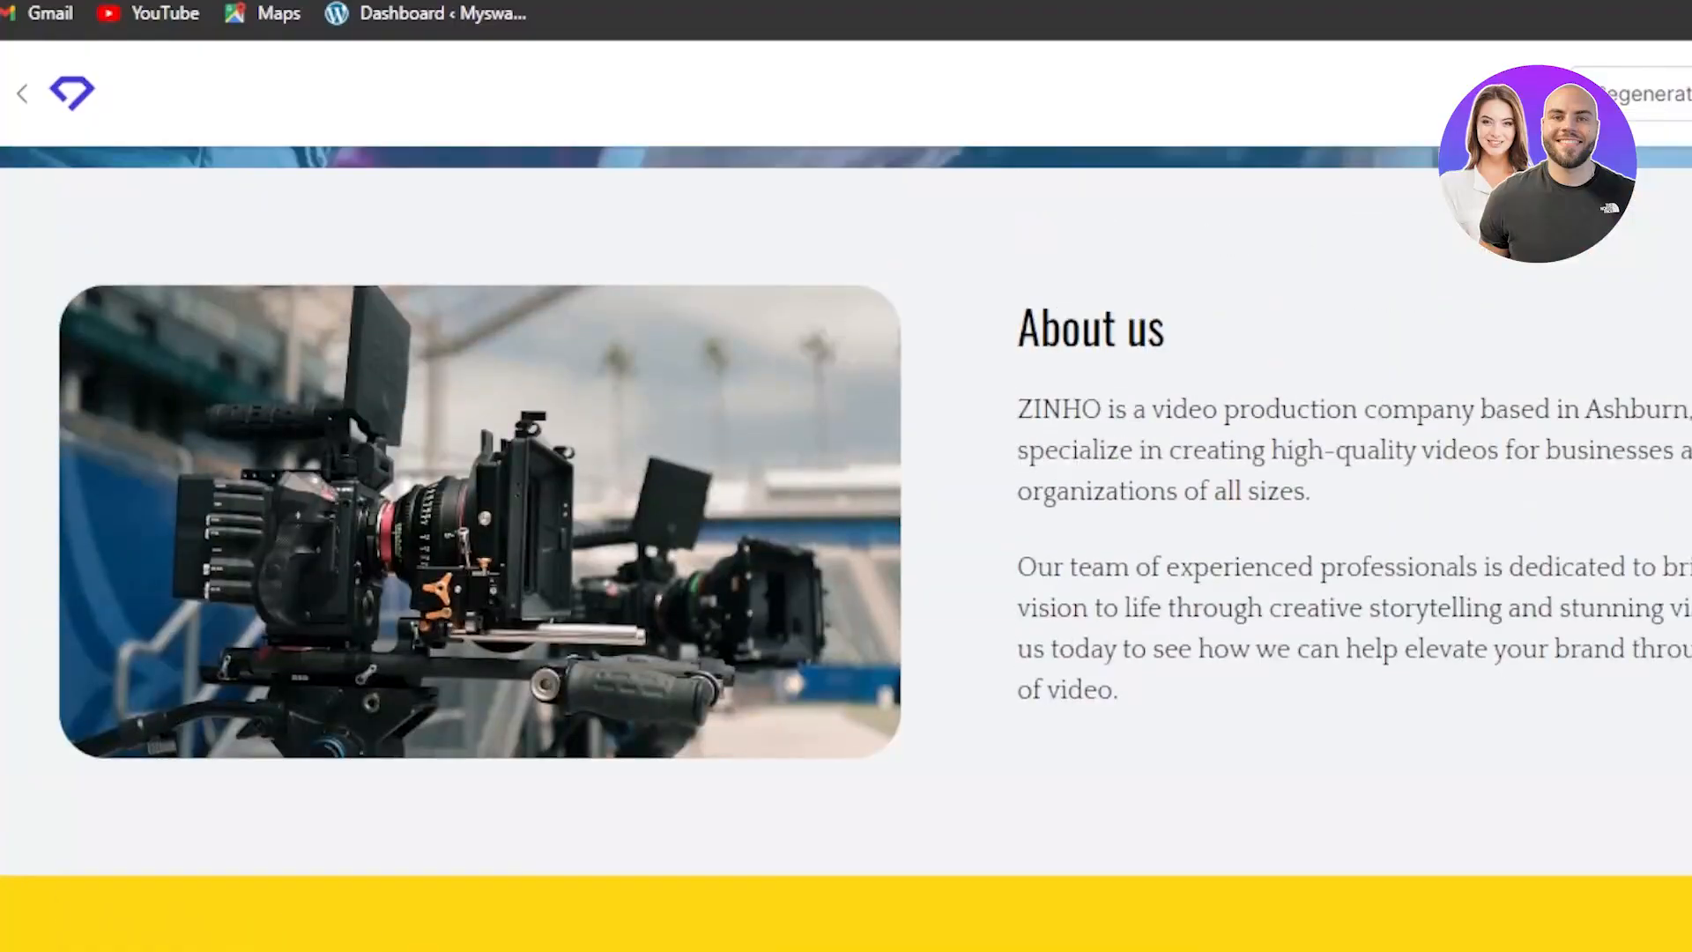
scroll(846, 547, up, 1)
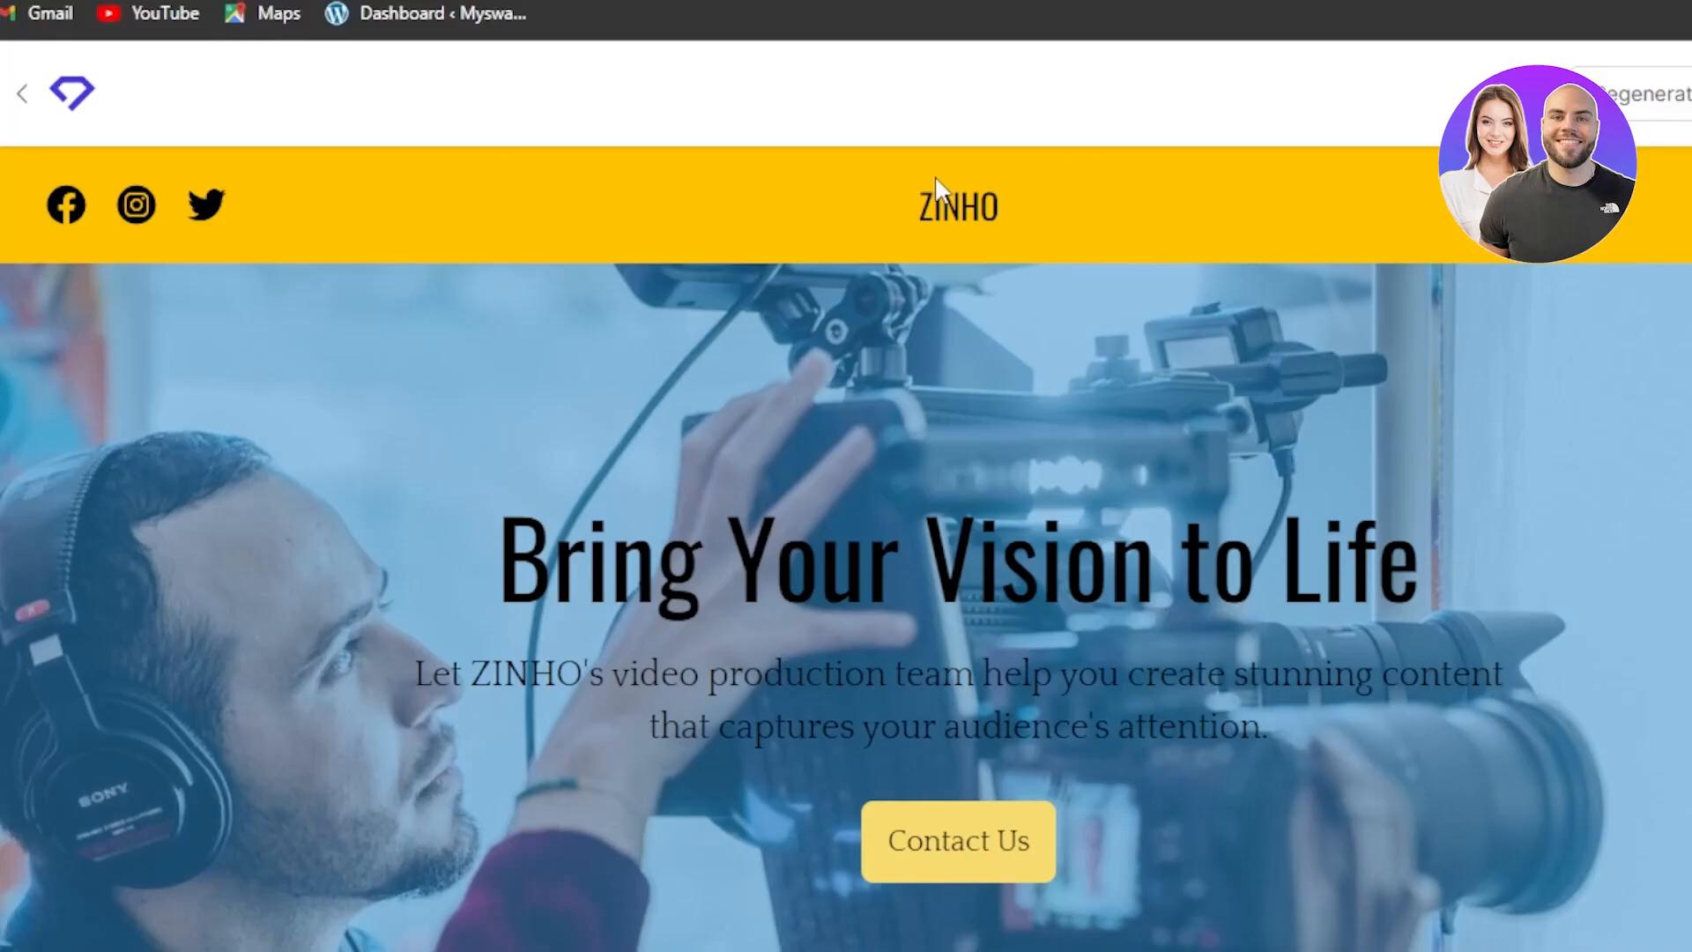
- Regenerate the About us section of the ZINHO site
scroll(846, 547, down, 8)
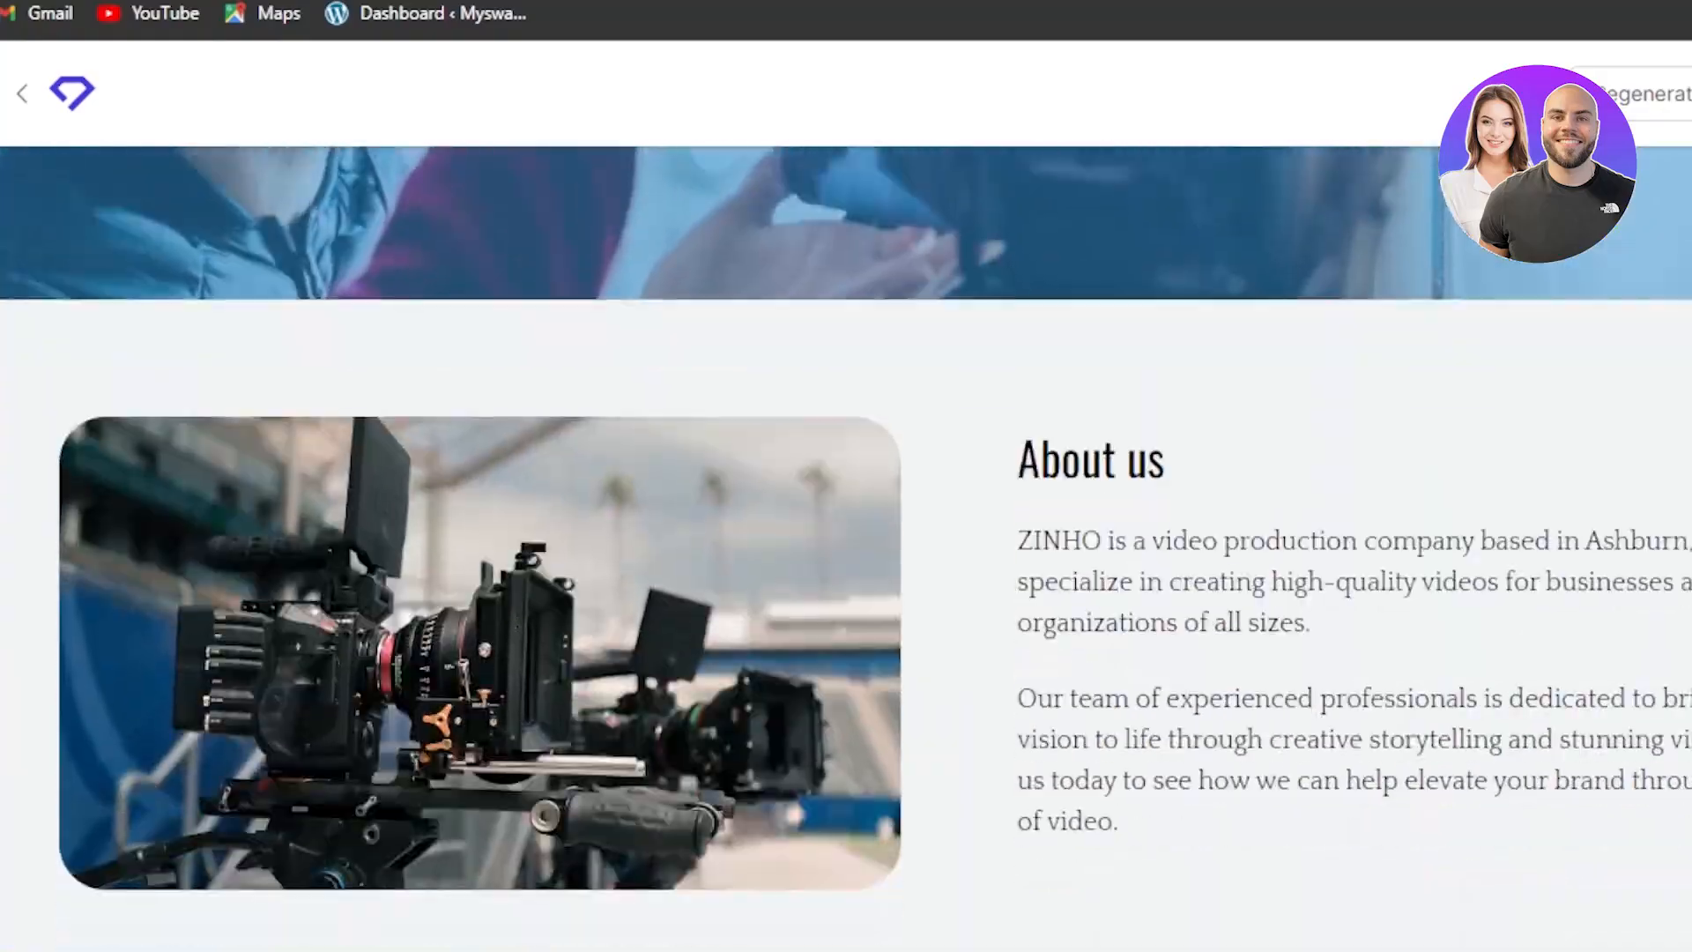
scroll(670, 609, down, 5)
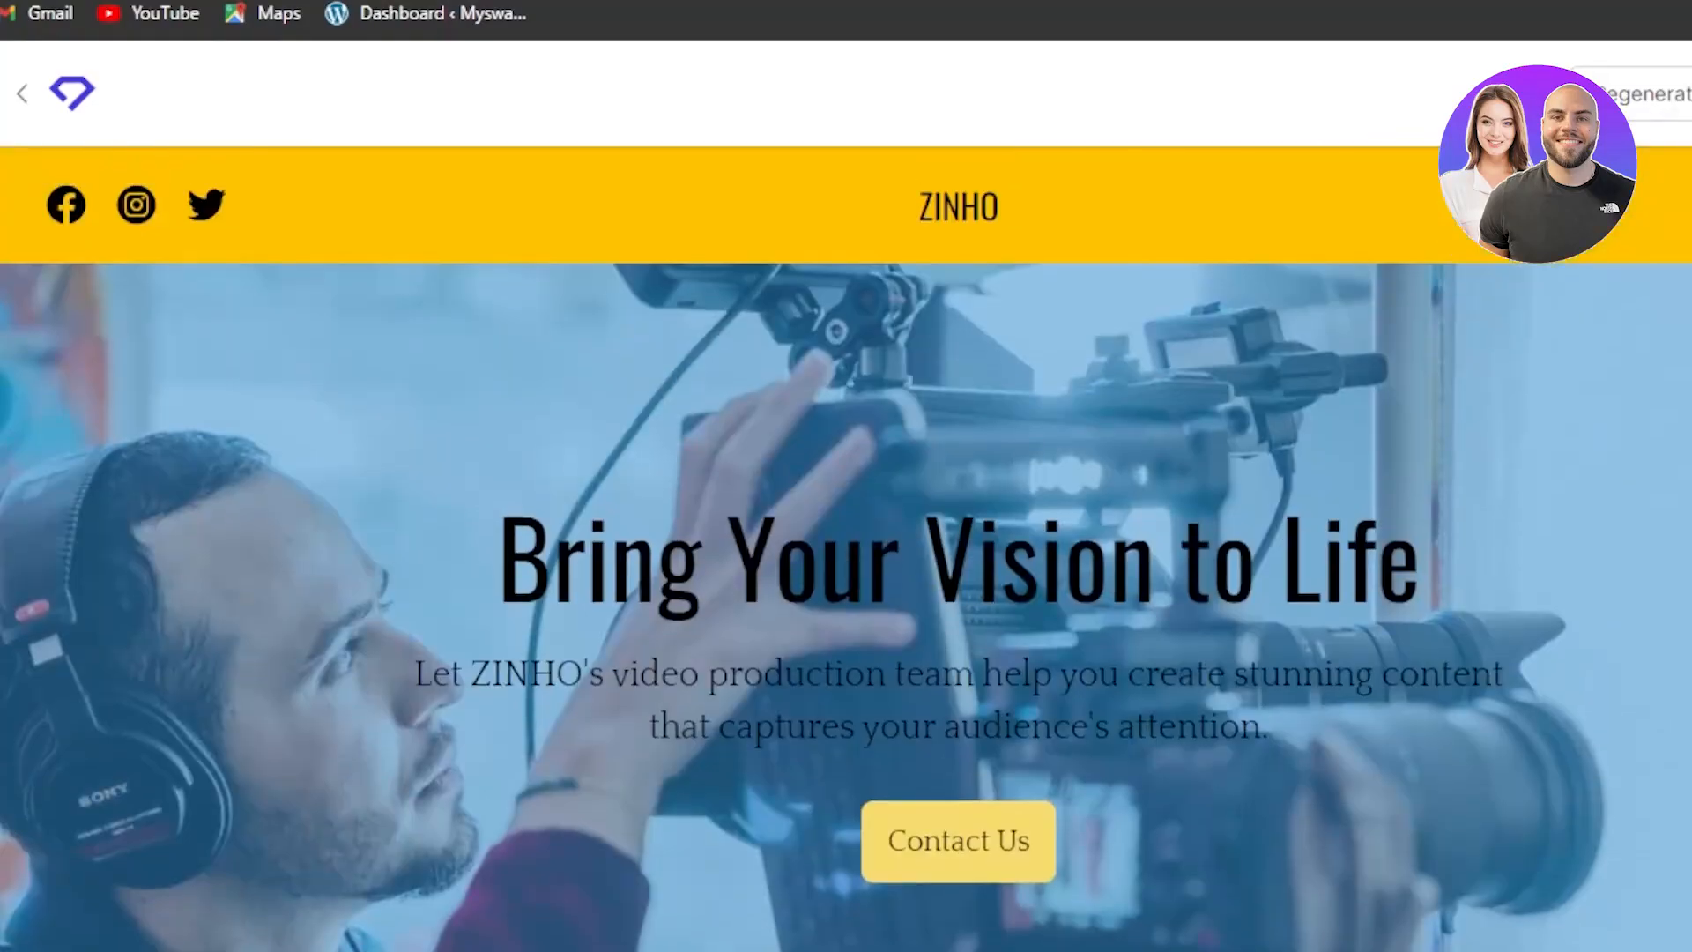
scroll(846, 546, down, 10)
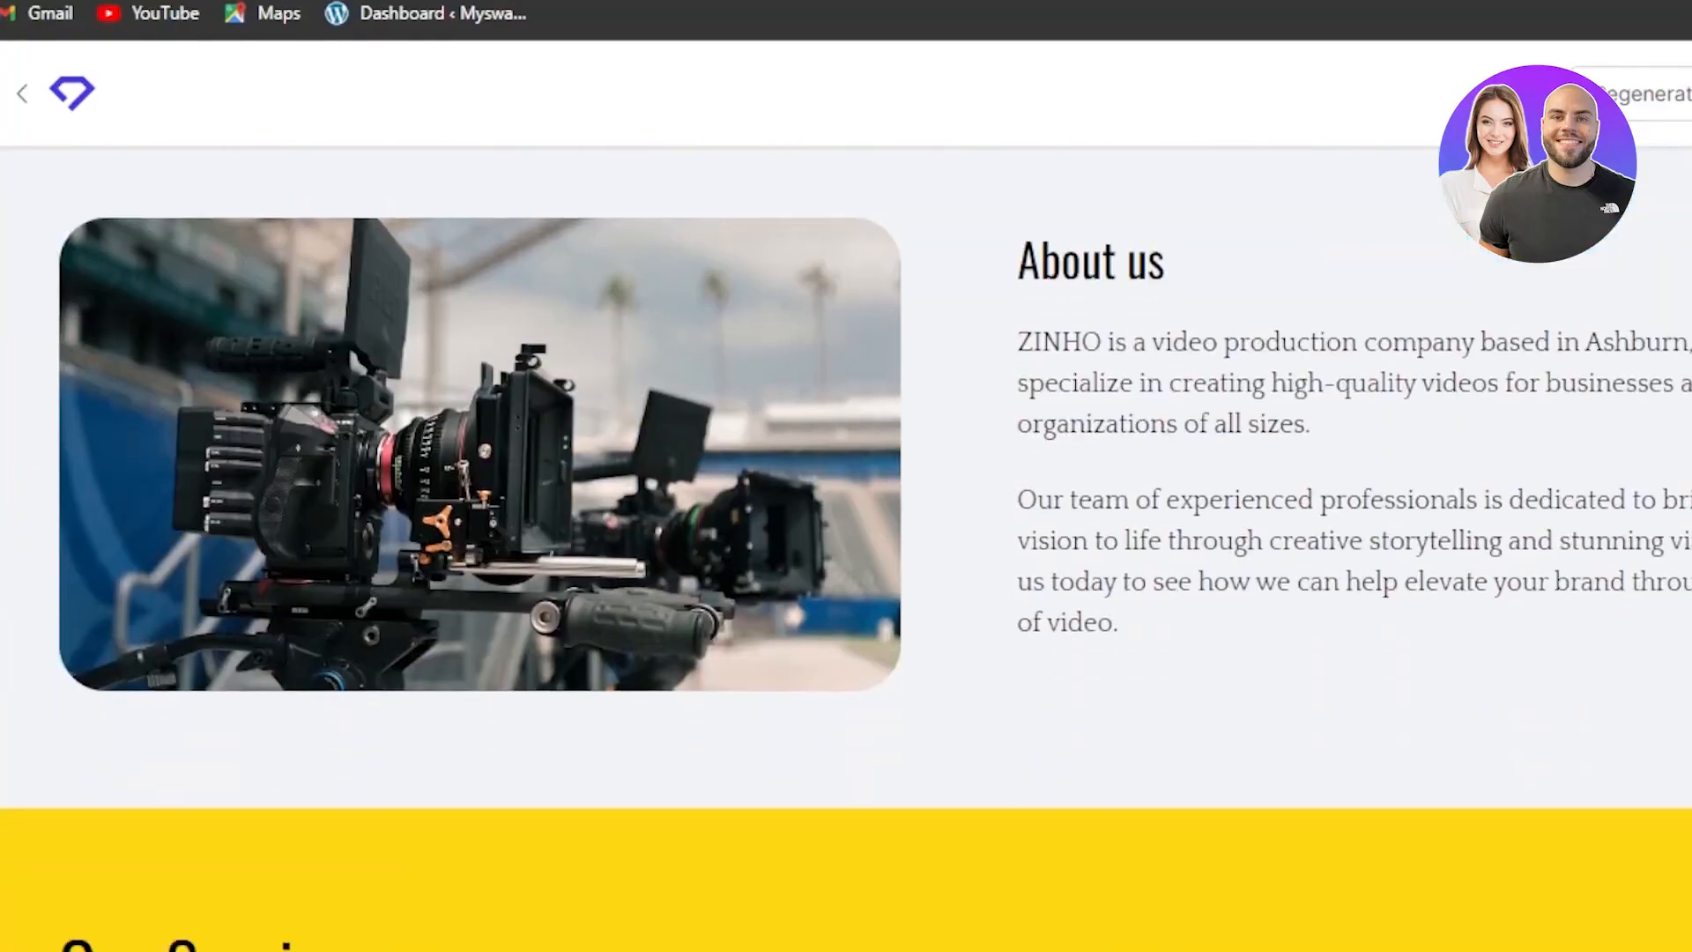
scroll(846, 529, up, 1)
mouse_move(1165, 365)
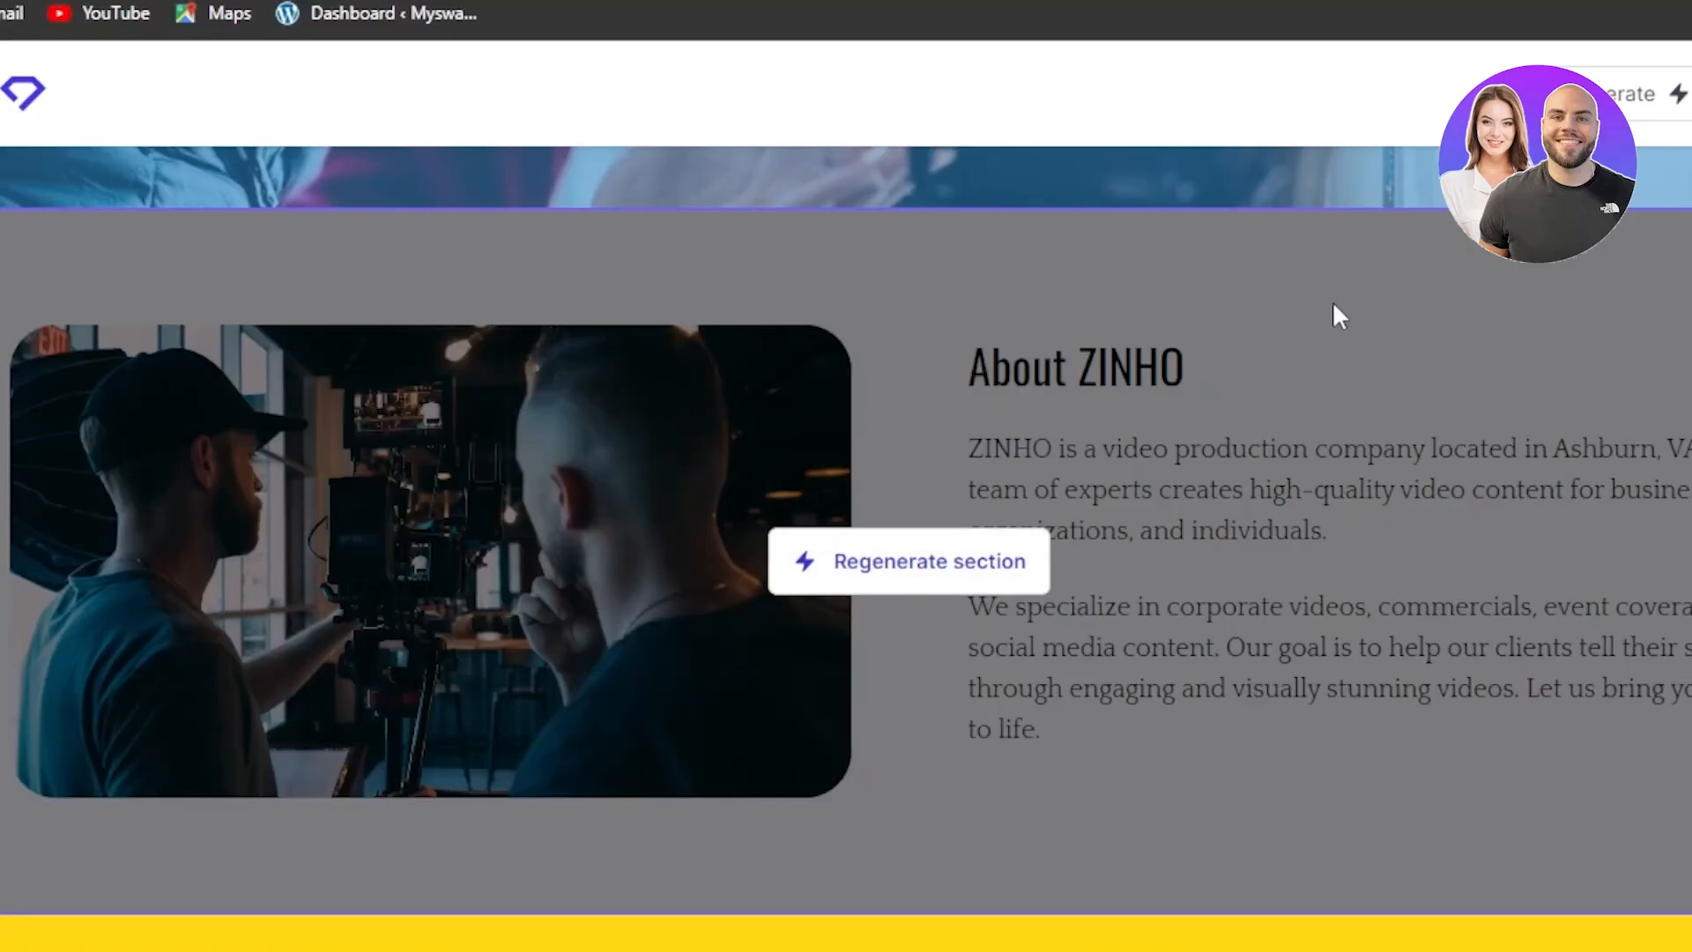
- Try to regenerate the customer testimonial section below Our Services
scroll(672, 445, down, 9)
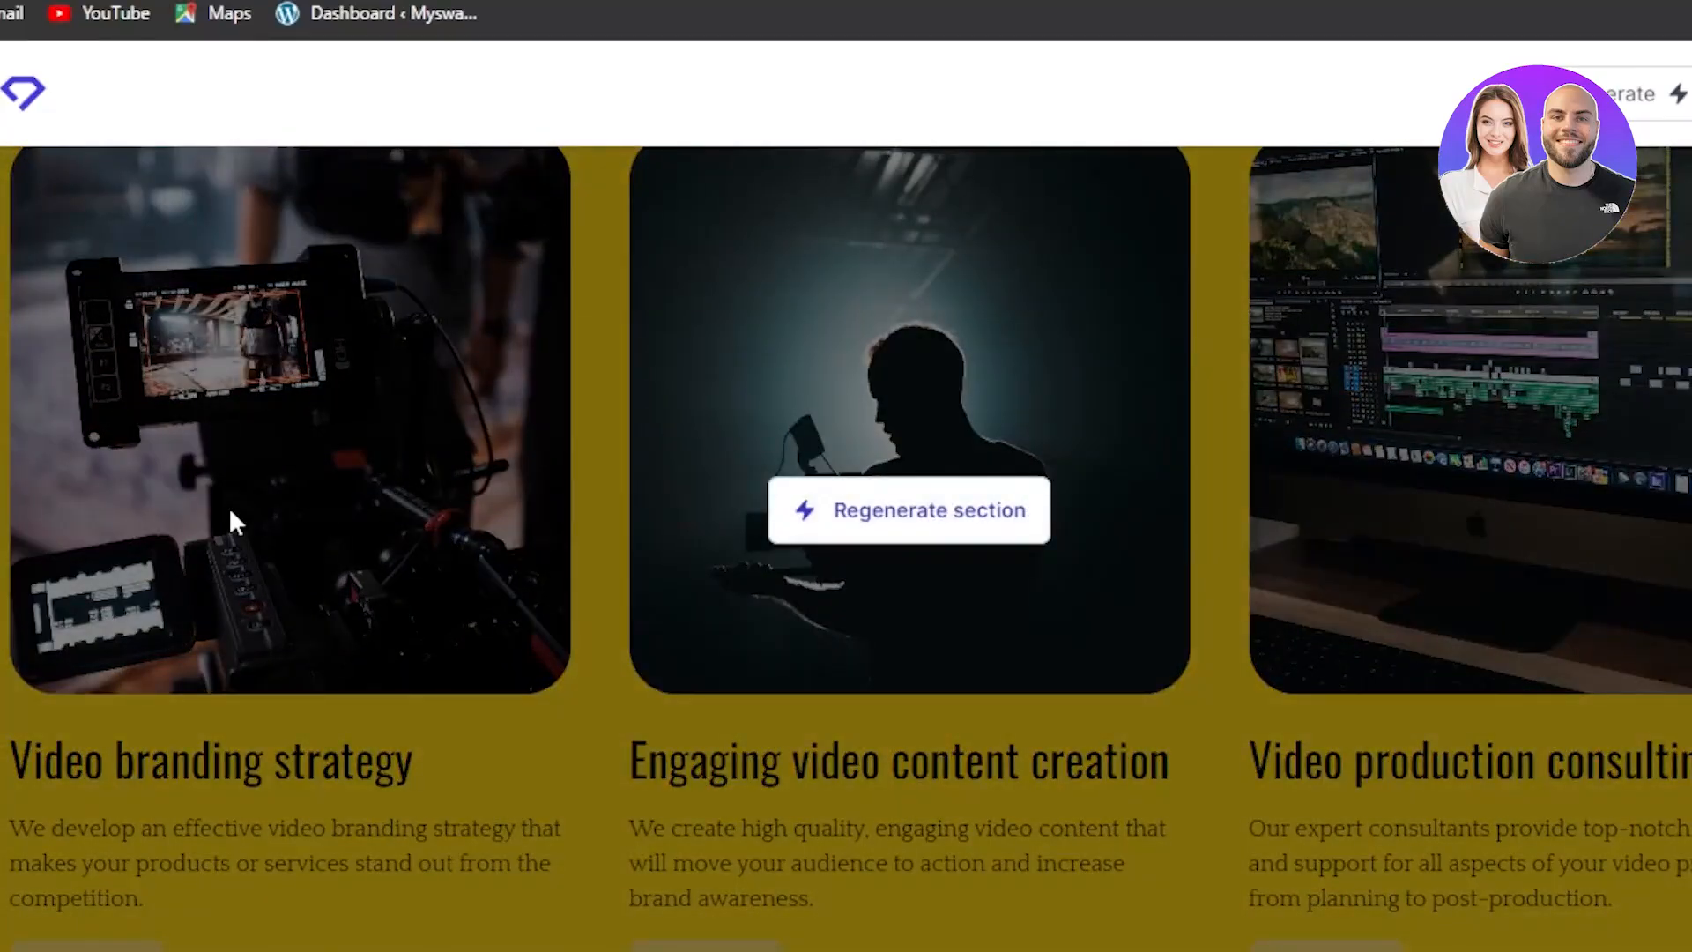
scroll(1108, 511, down, 8)
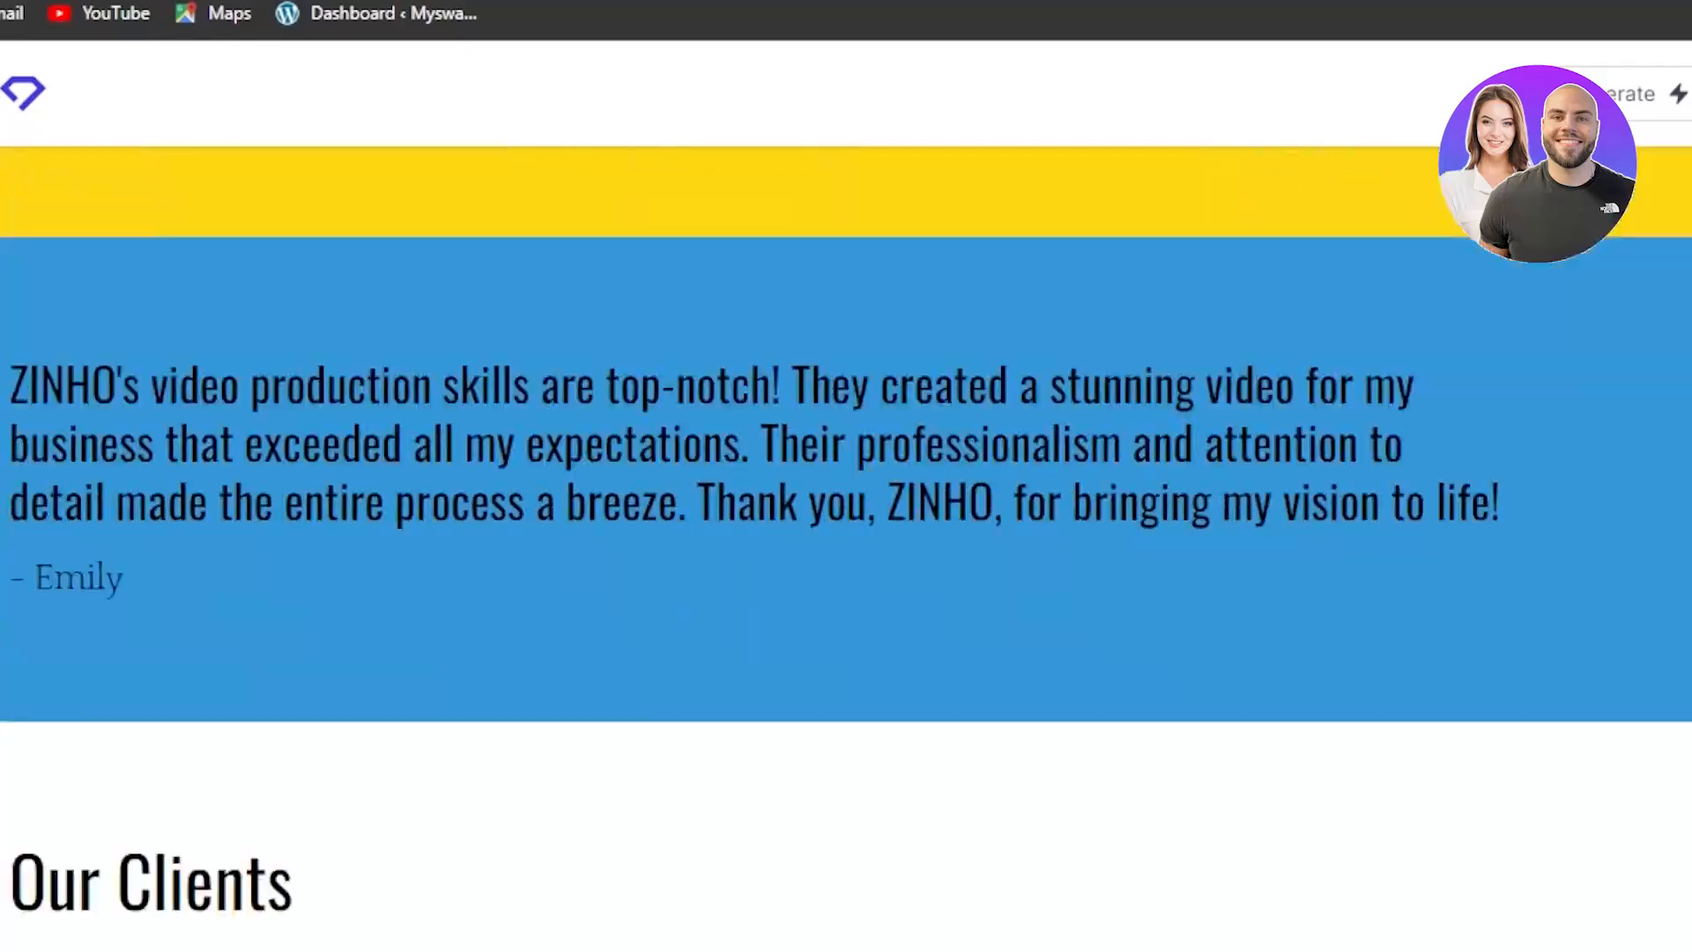
scroll(971, 498, up, 1)
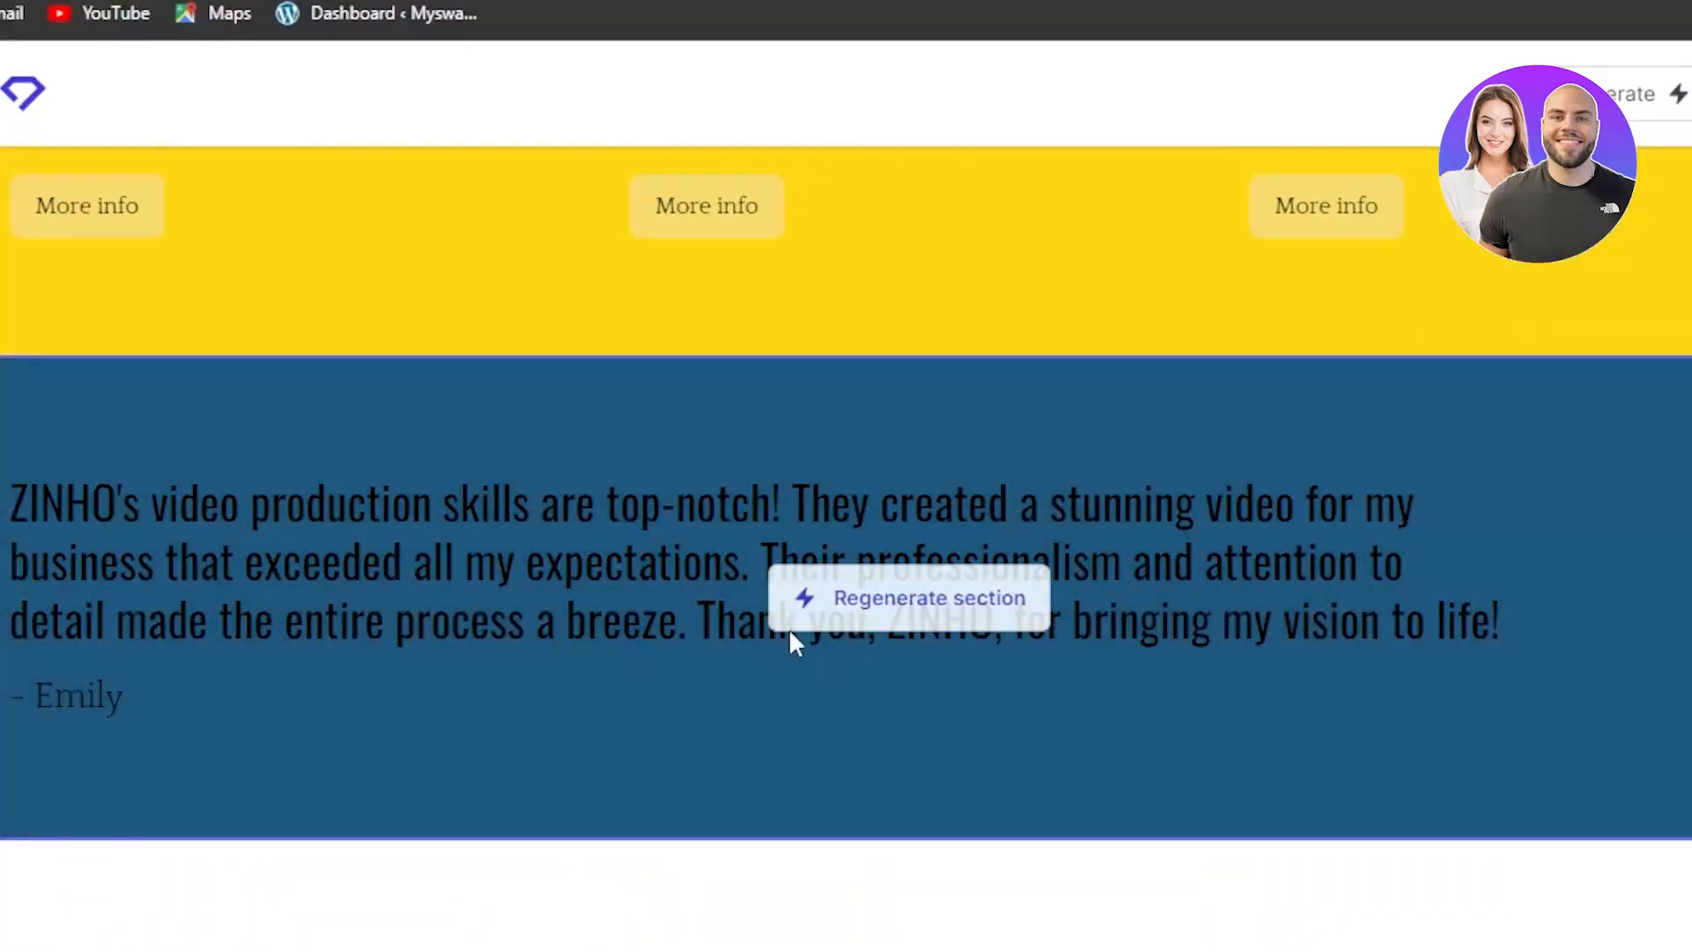
click(793, 621)
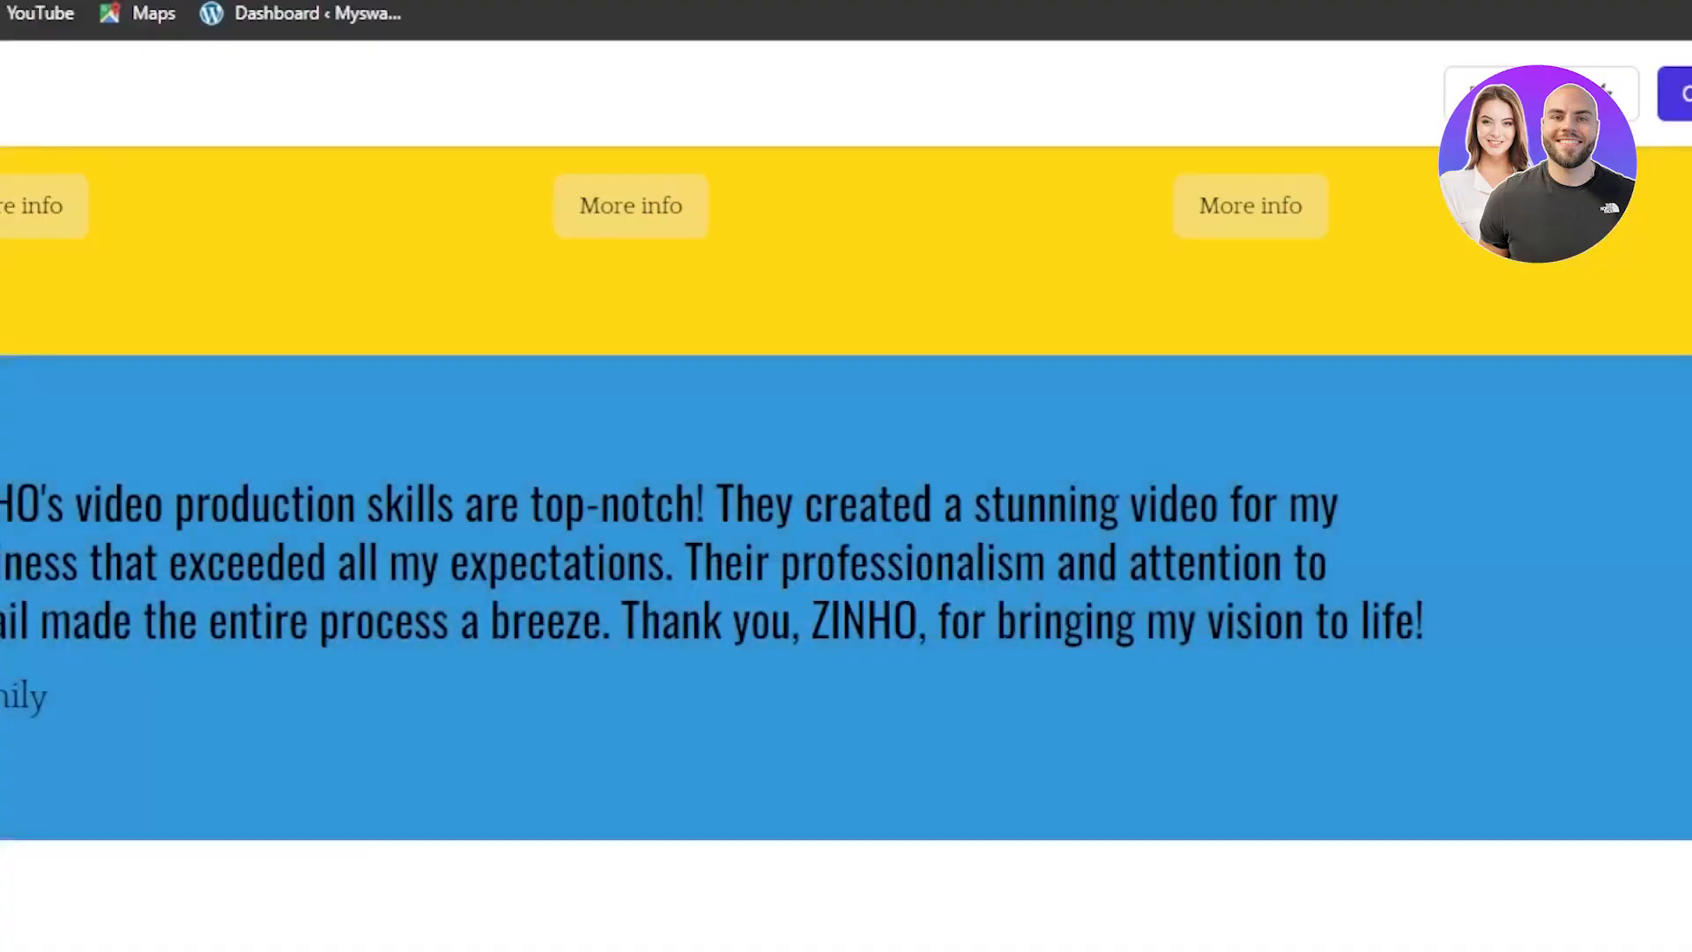
- Return to the top of the site and review the sign-up form for customizing the website
scroll(846, 546, down, 6)
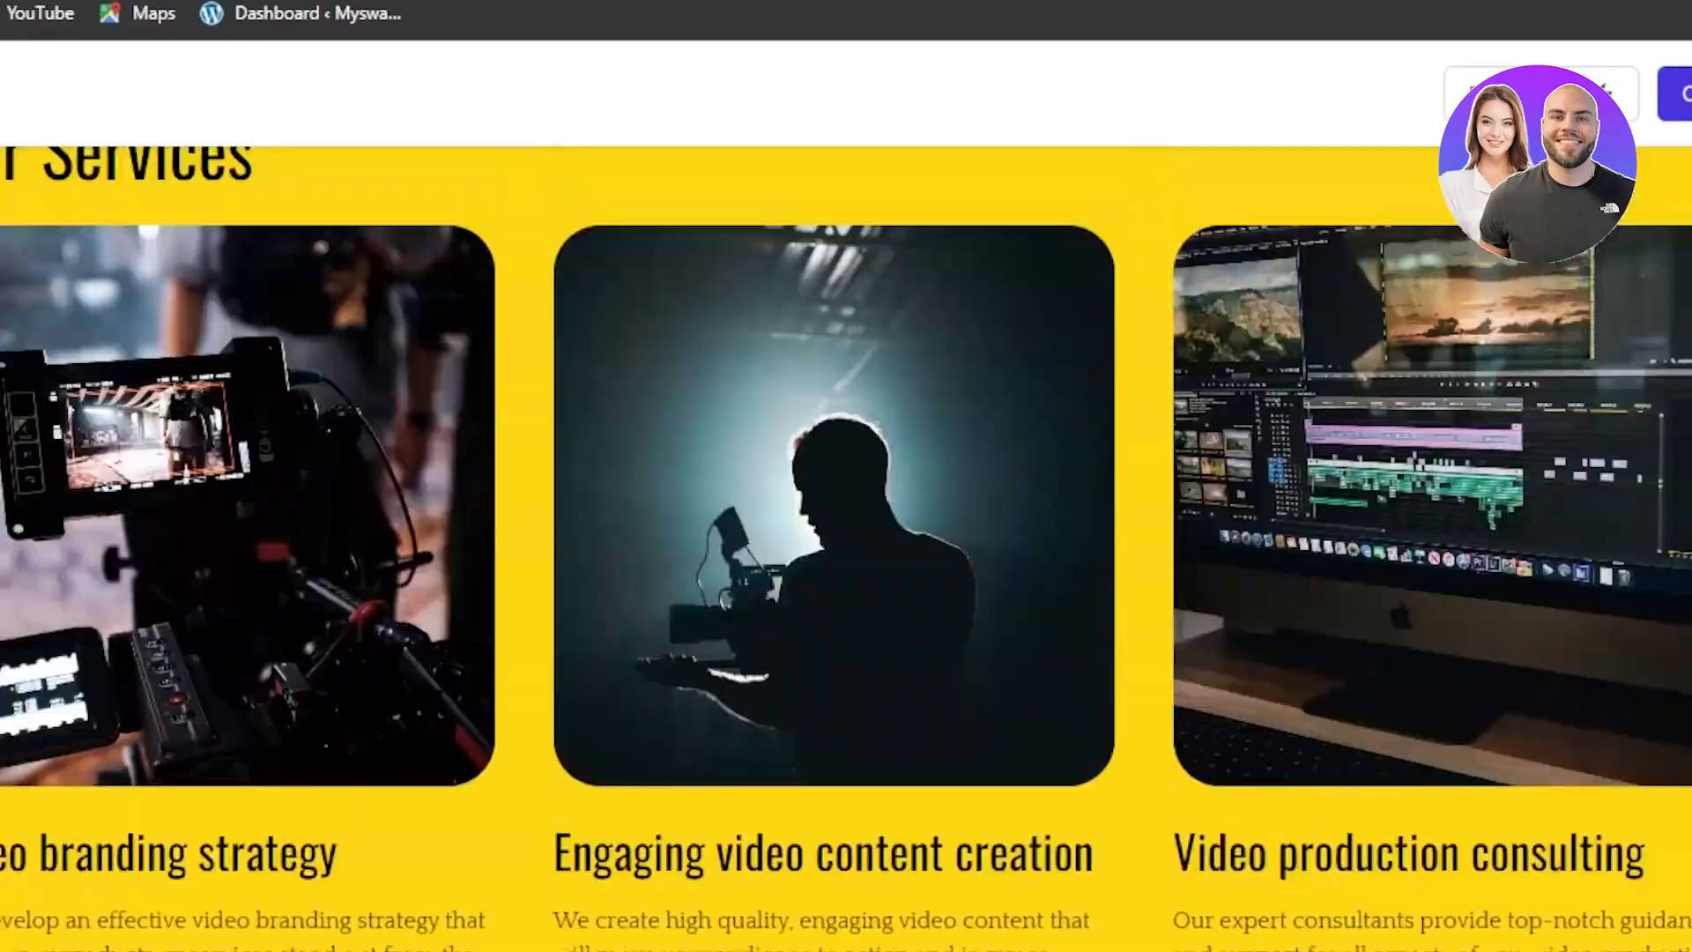
scroll(847, 546, up, 10)
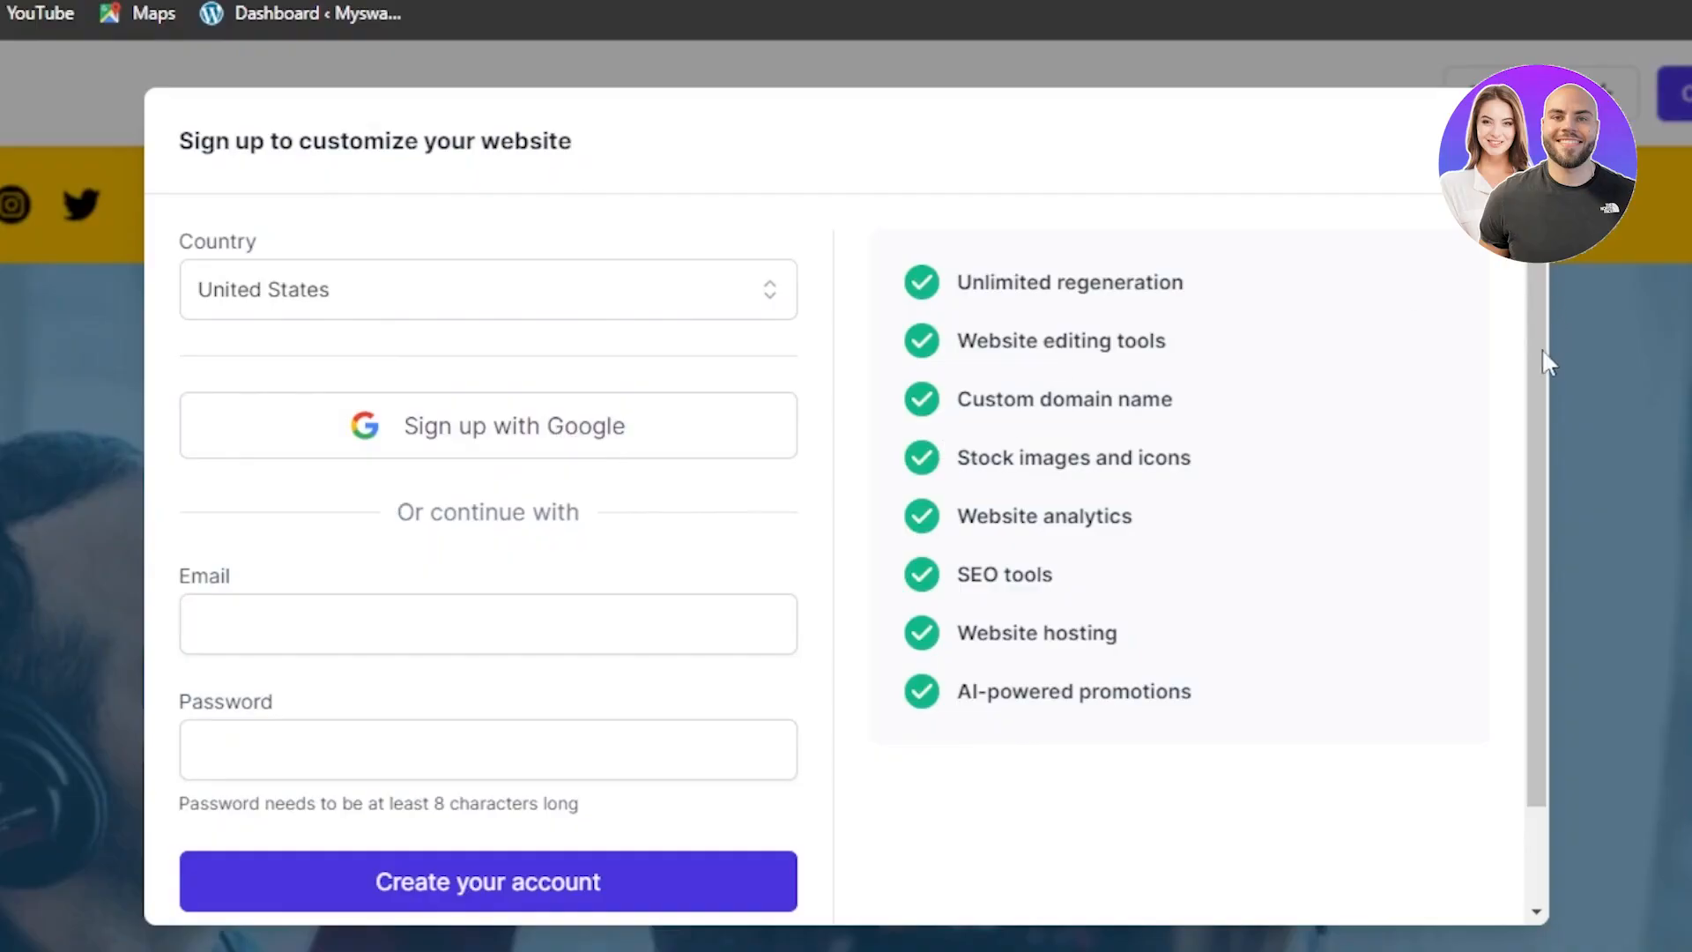
scroll(1525, 446, down, 2)
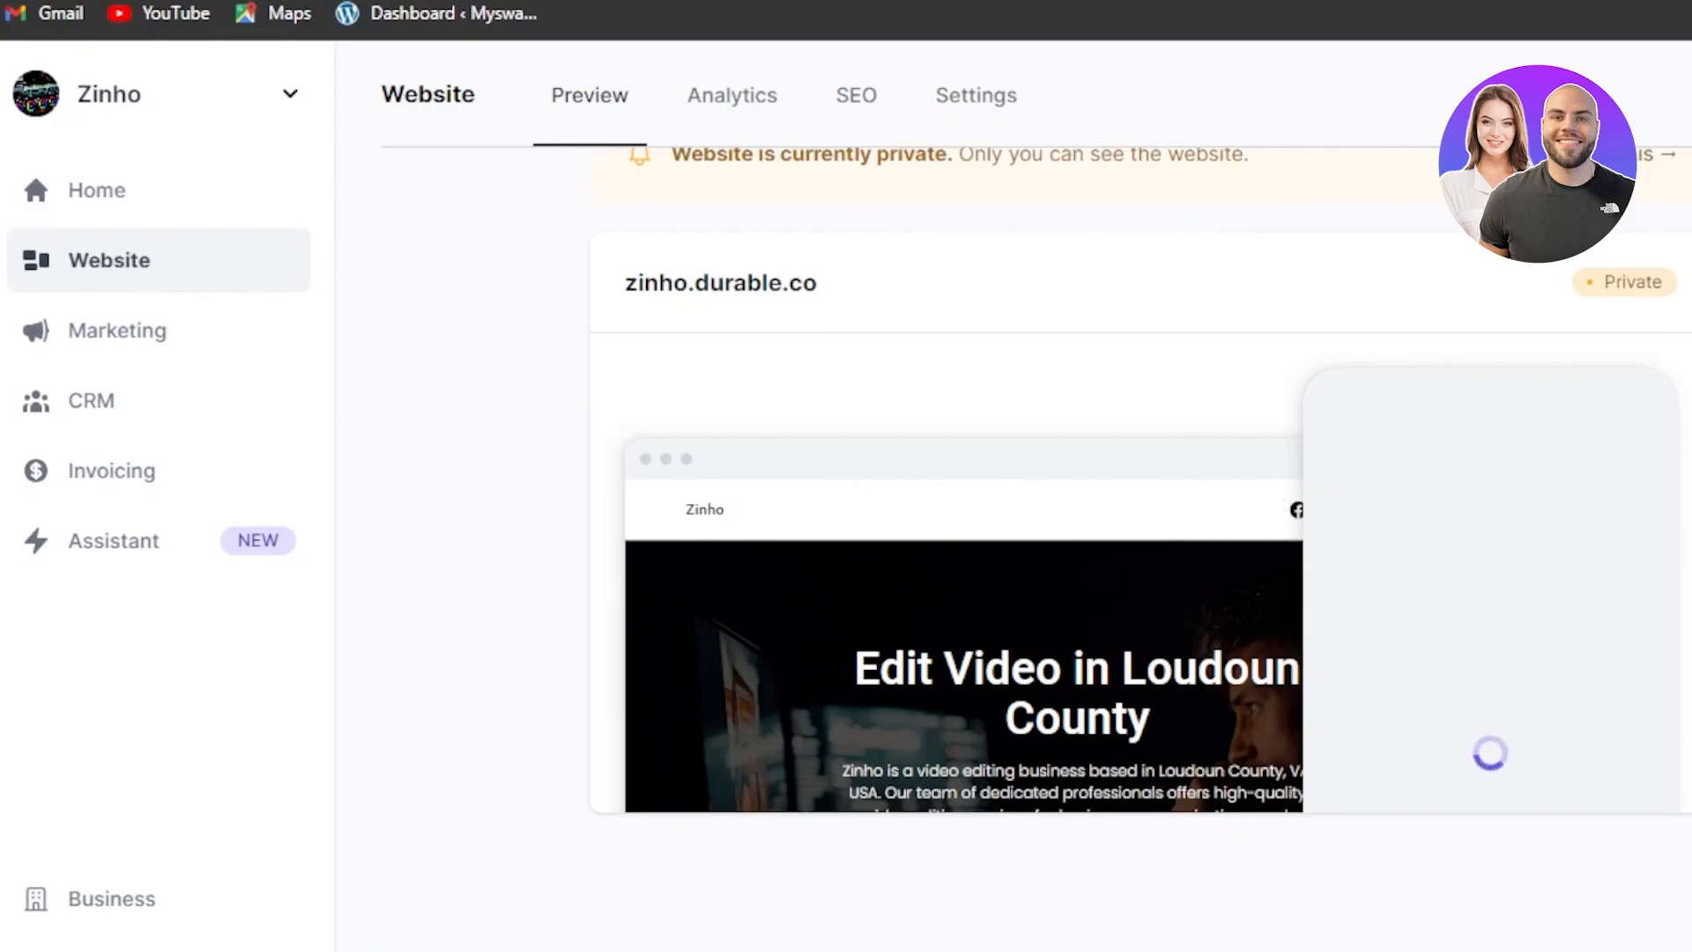
- Review the website preview and its privacy notice in the Zinho dashboard
scroll(1284, 502, up, 2)
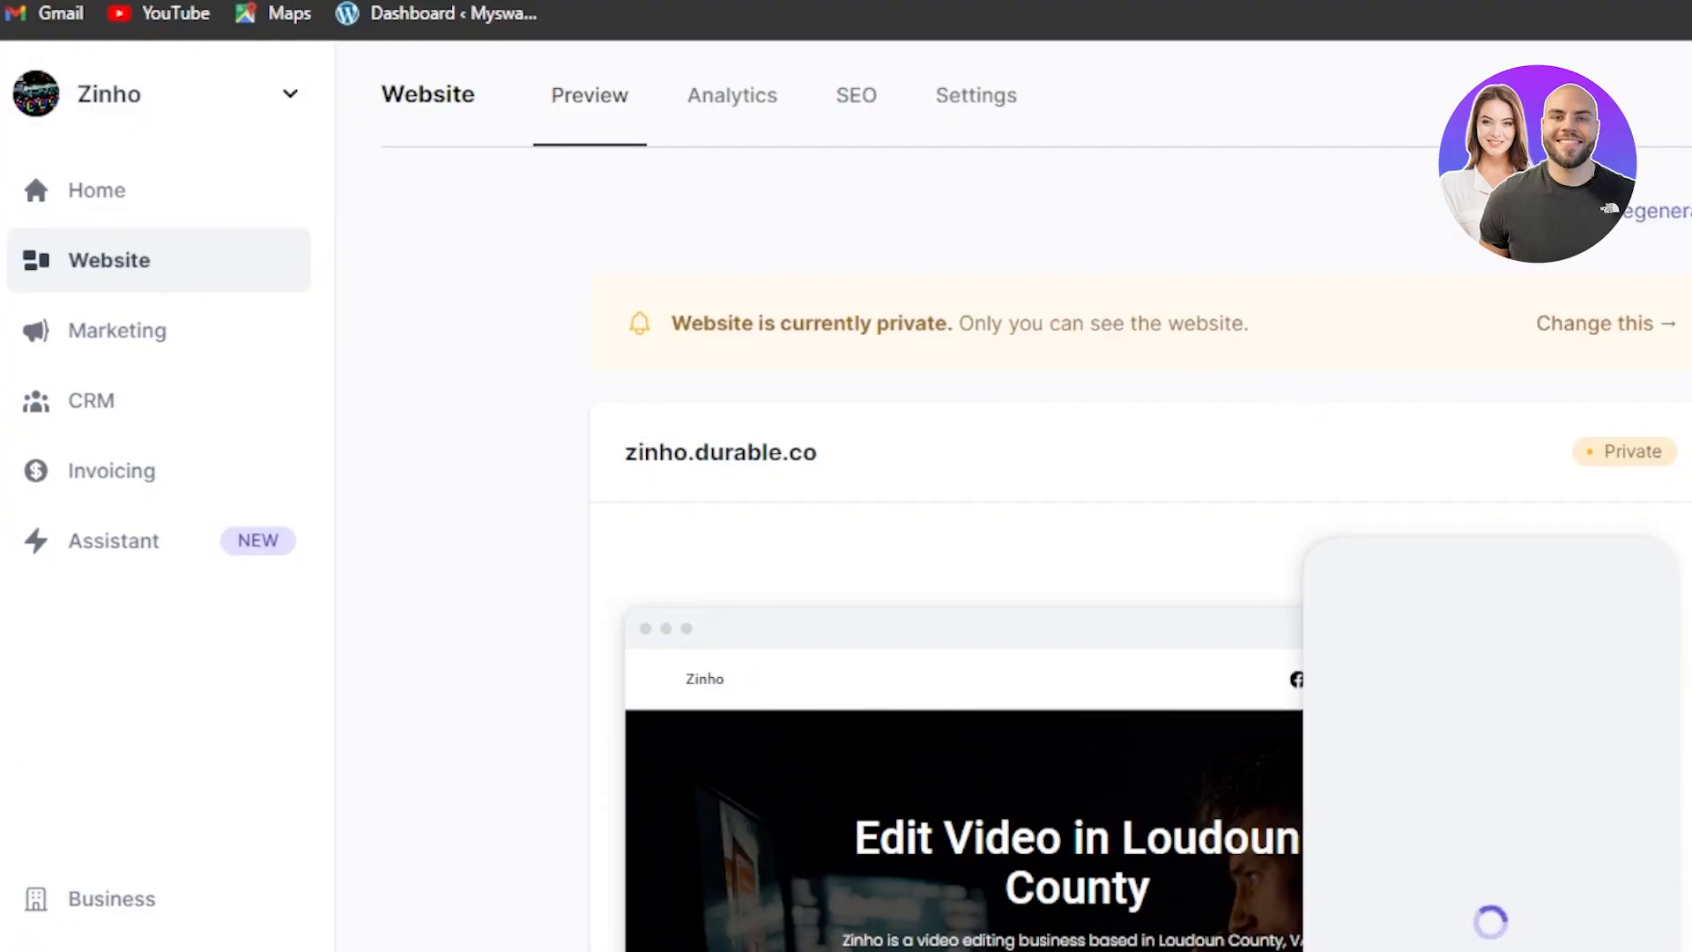
scroll(1137, 661, down, 2)
scroll(1137, 661, up, 1)
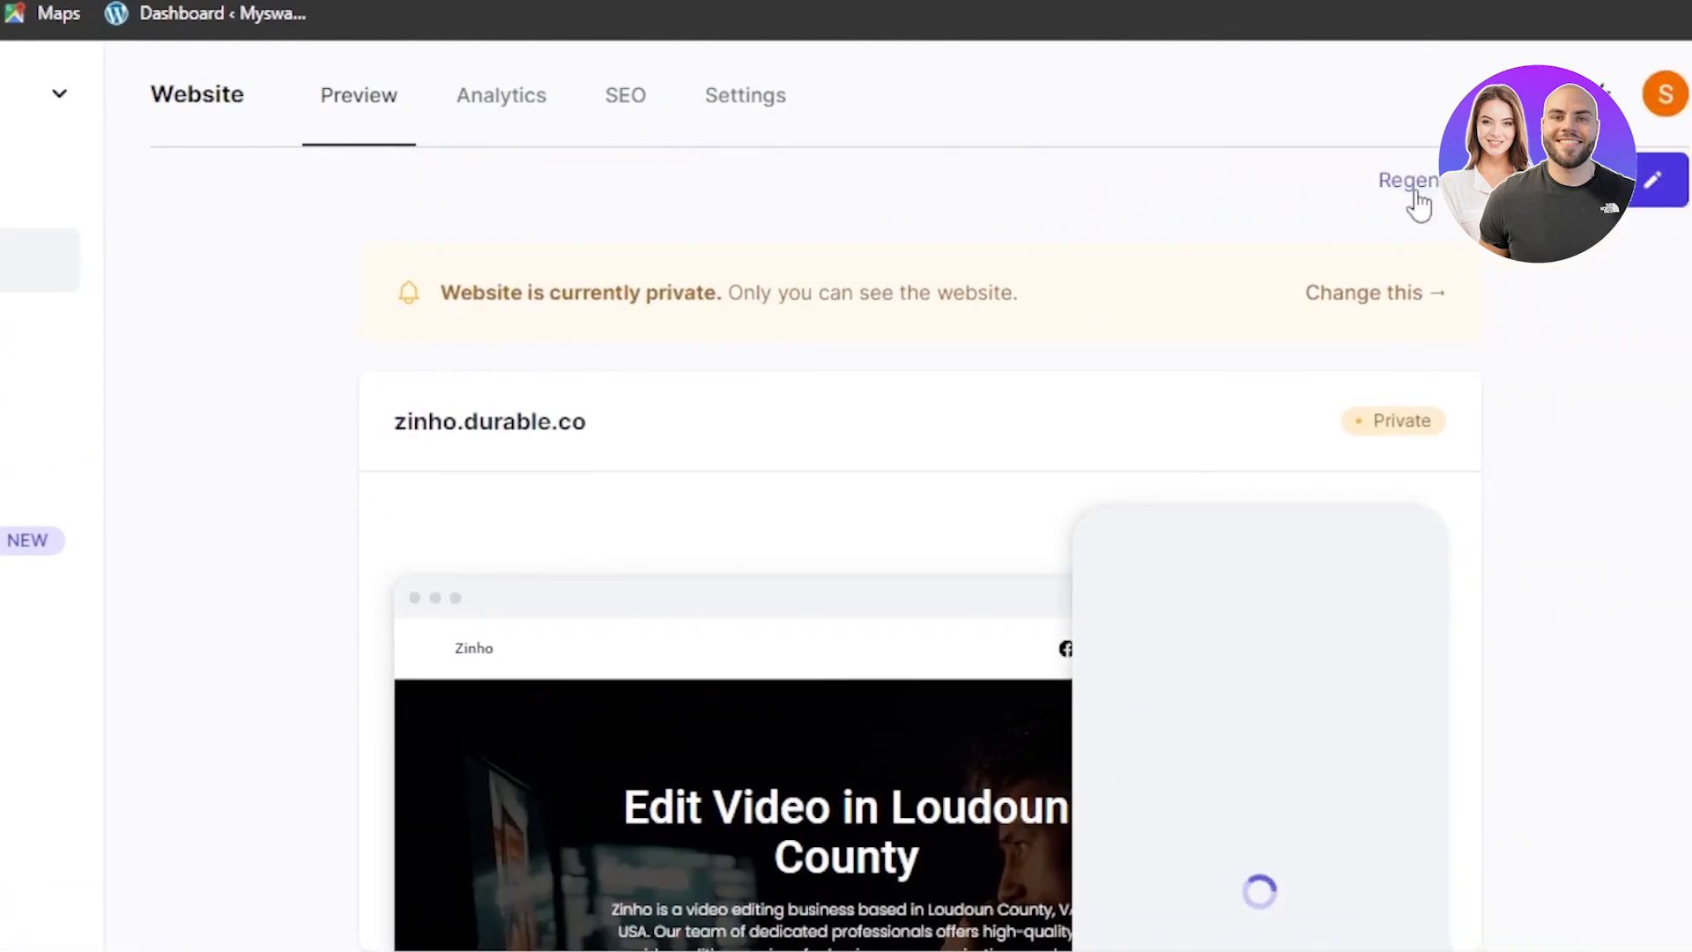
- Open the website editor and turn off the social links in the website header's settings
click(1641, 194)
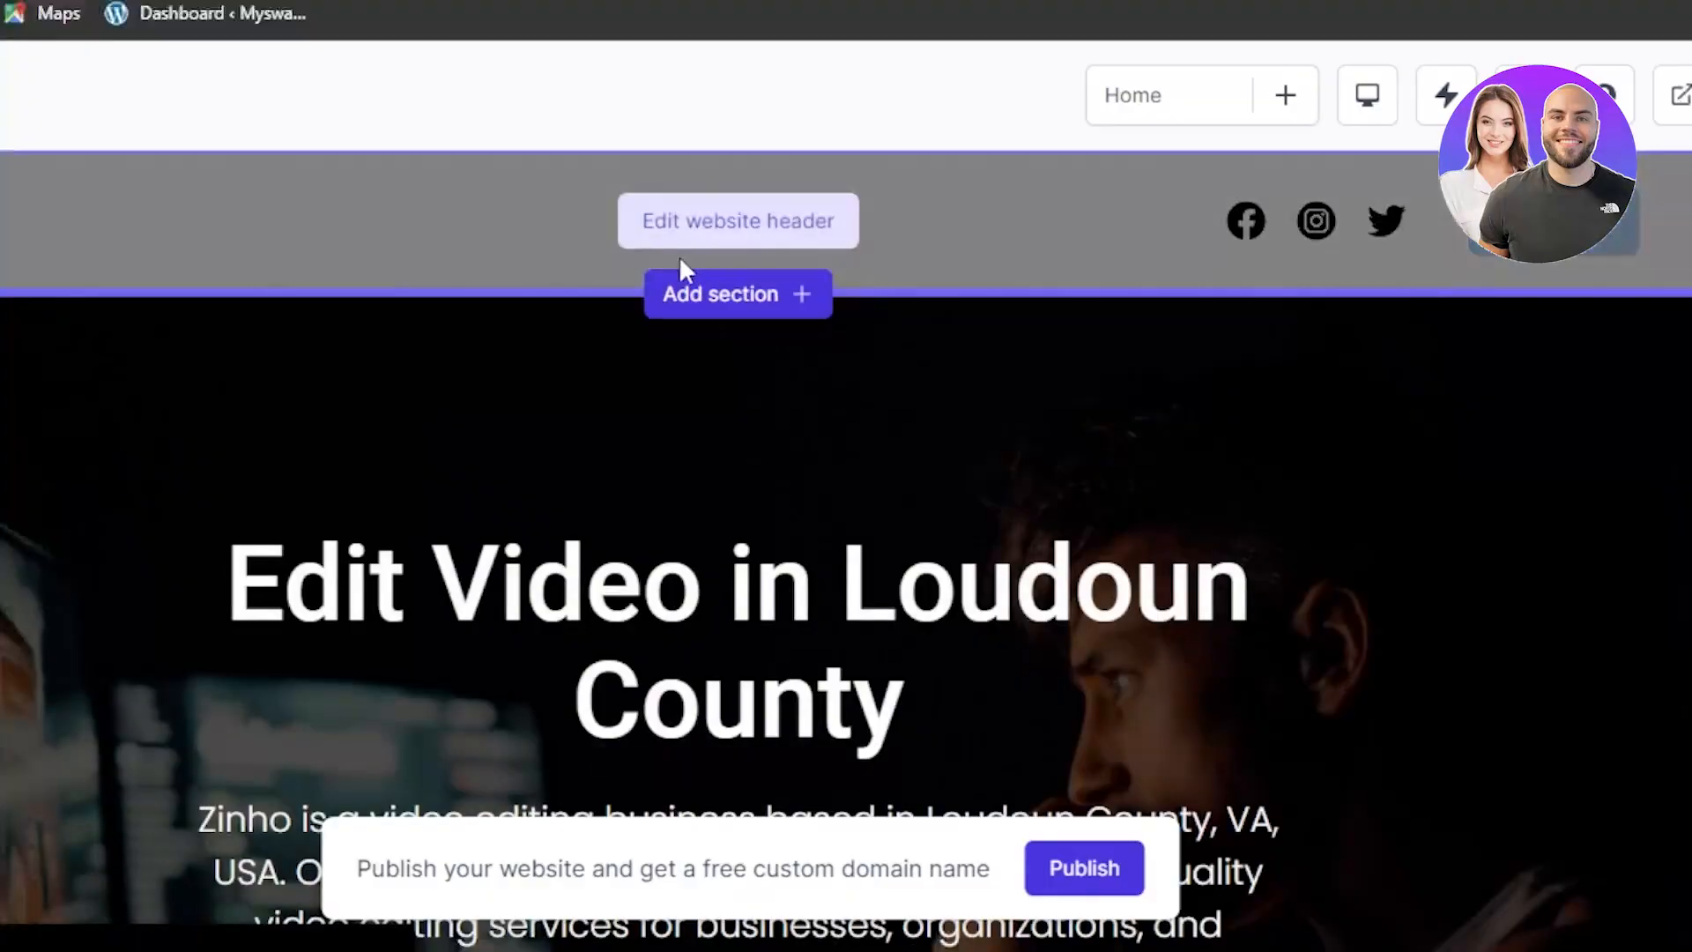
click(722, 228)
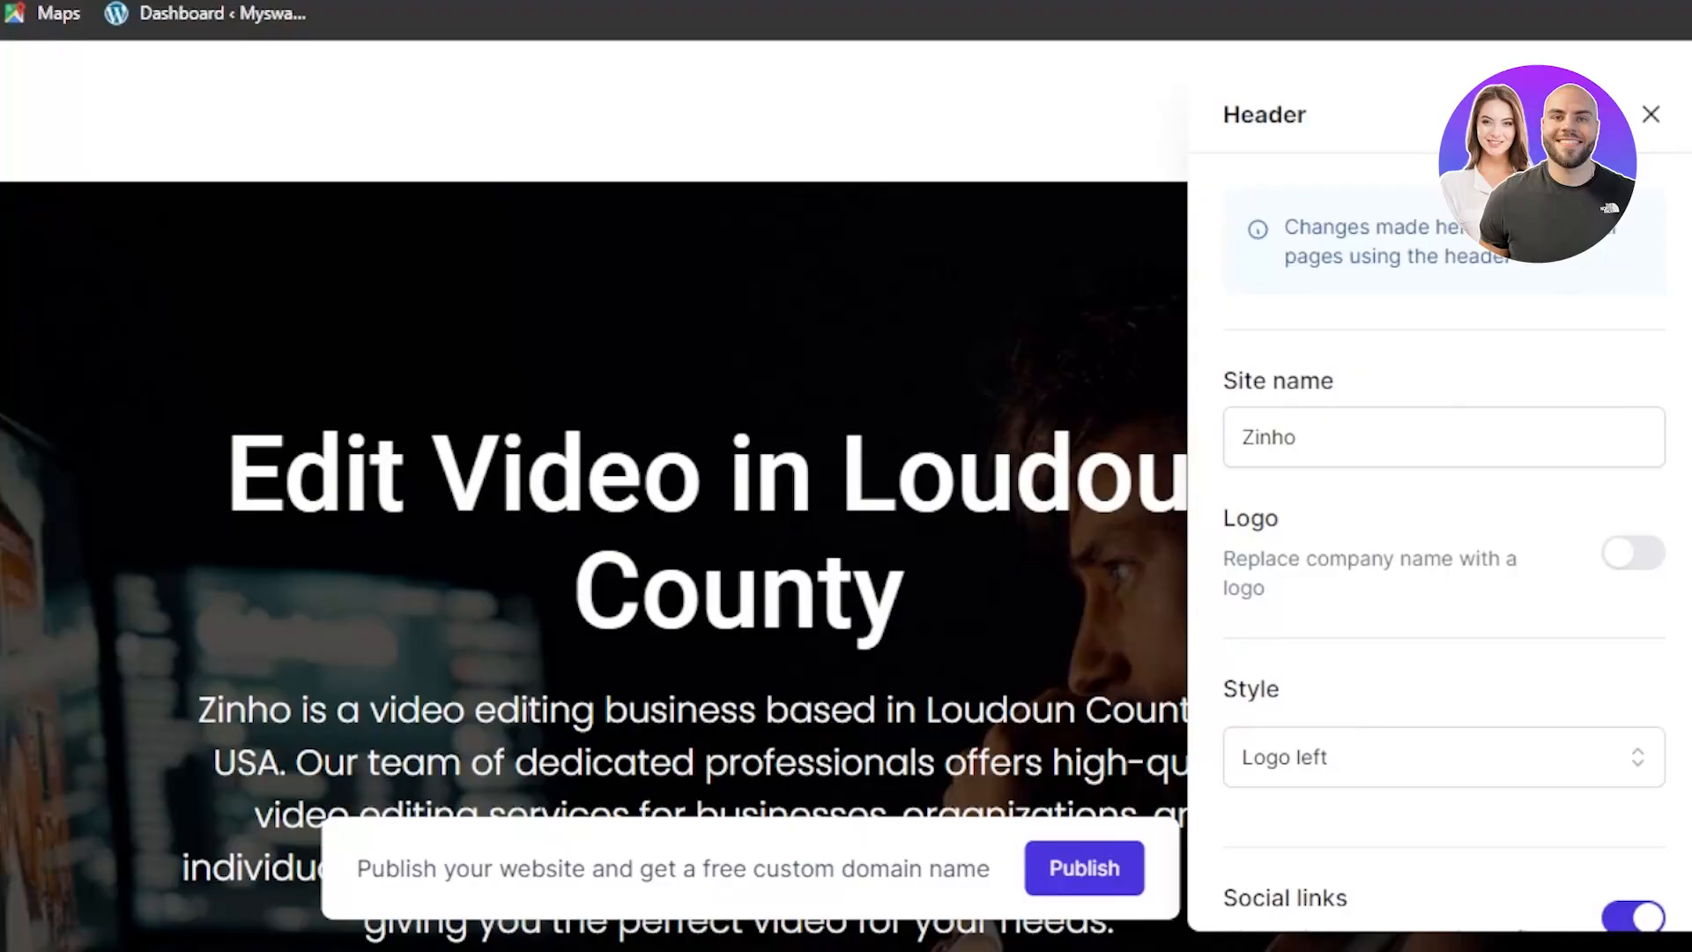
scroll(1444, 529, down, 8)
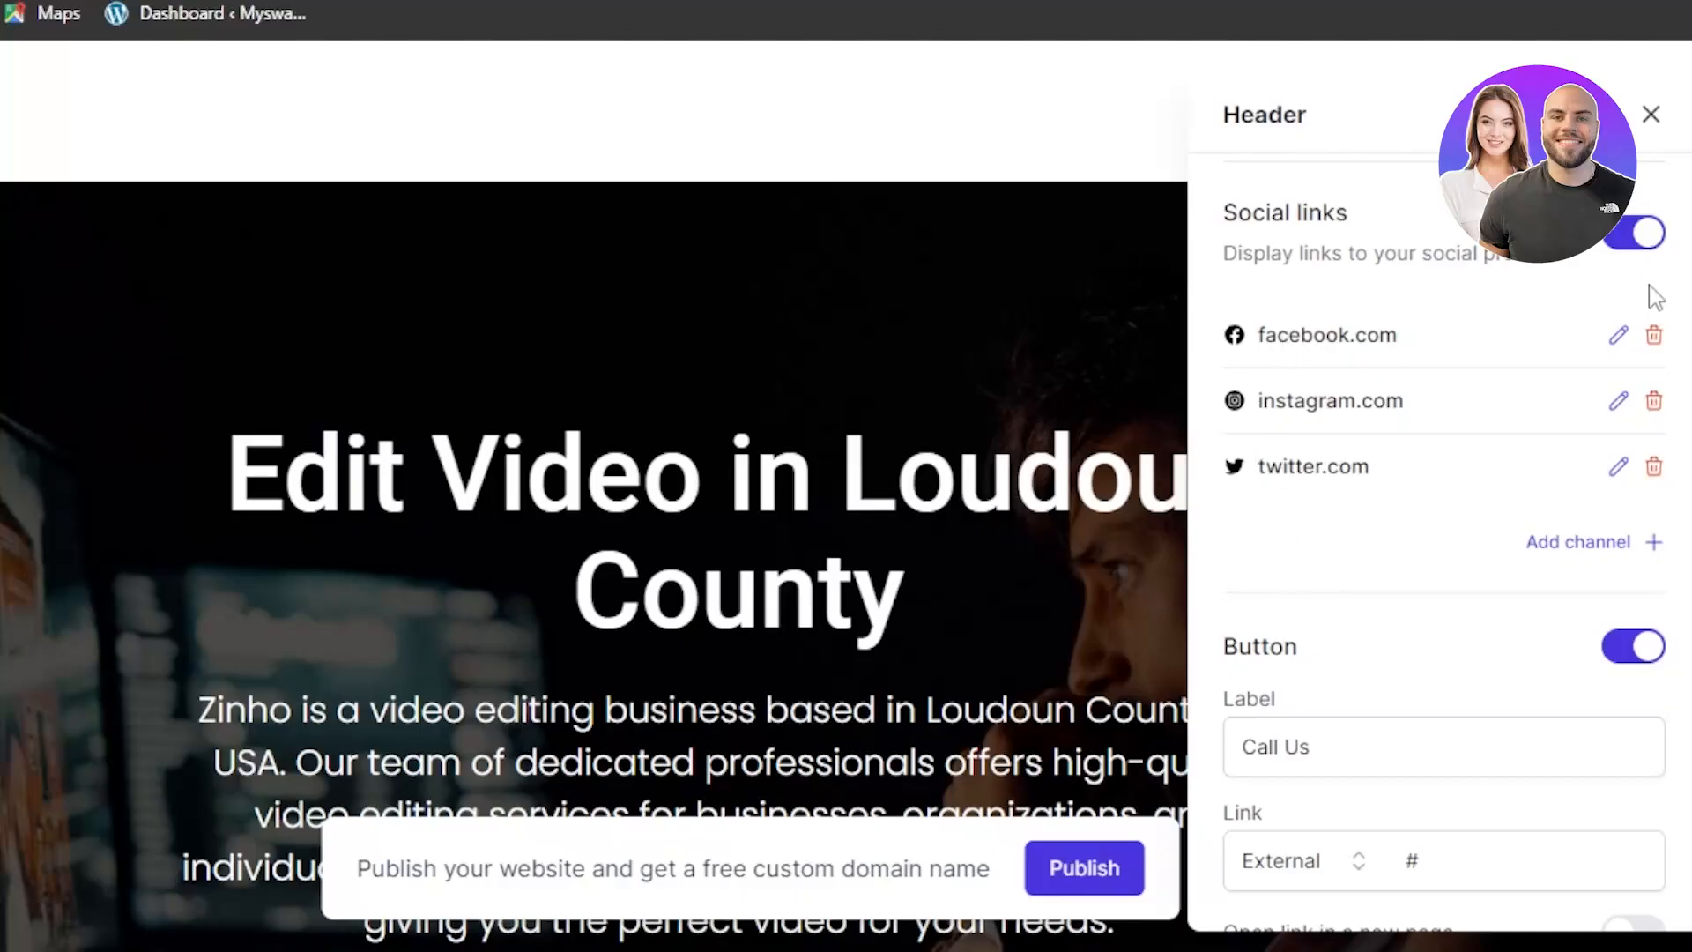
click(1645, 236)
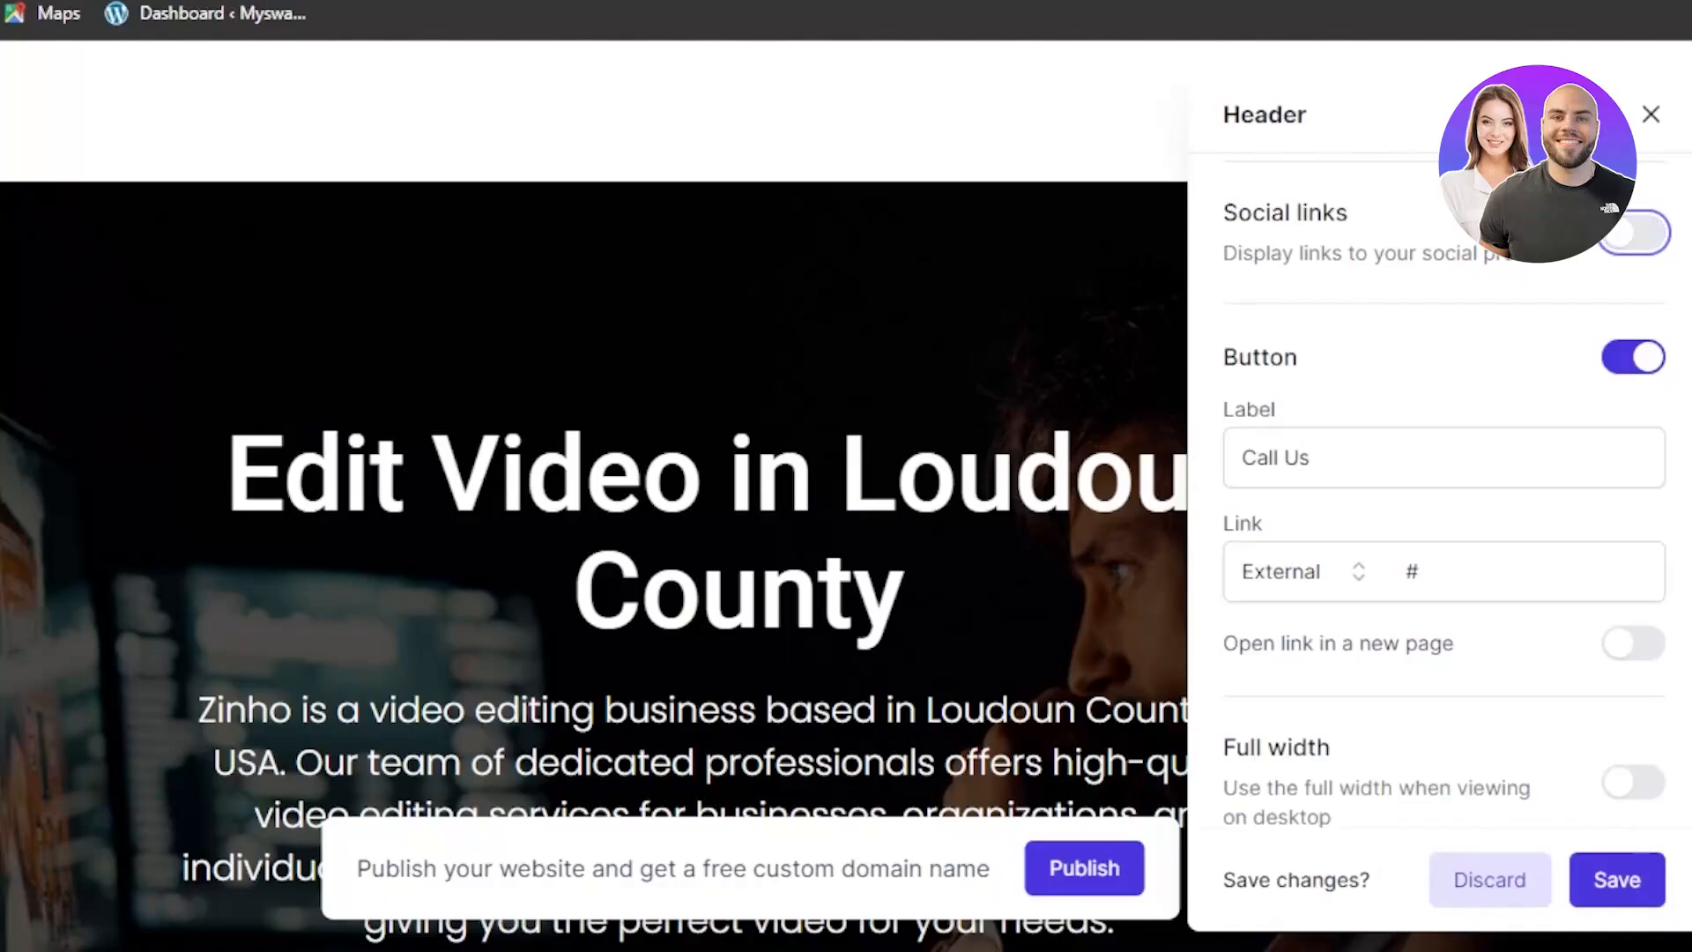
- Change the header button's label to "Contact us"
scroll(1445, 484, down, 1)
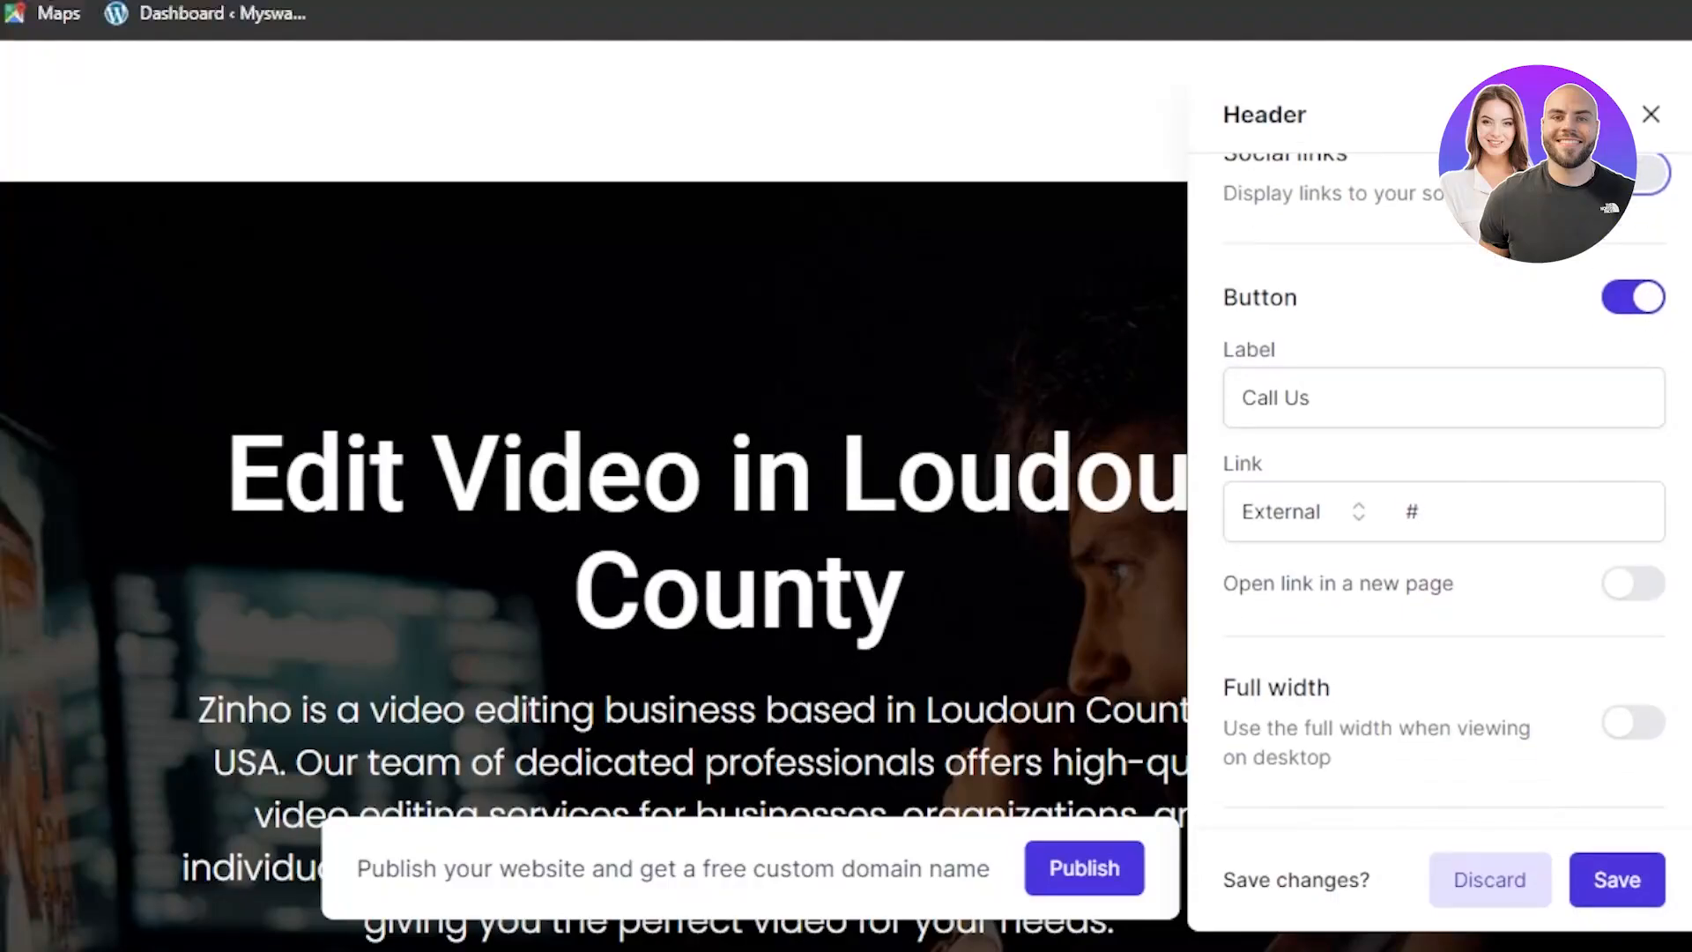
scroll(1683, 464, down, 1)
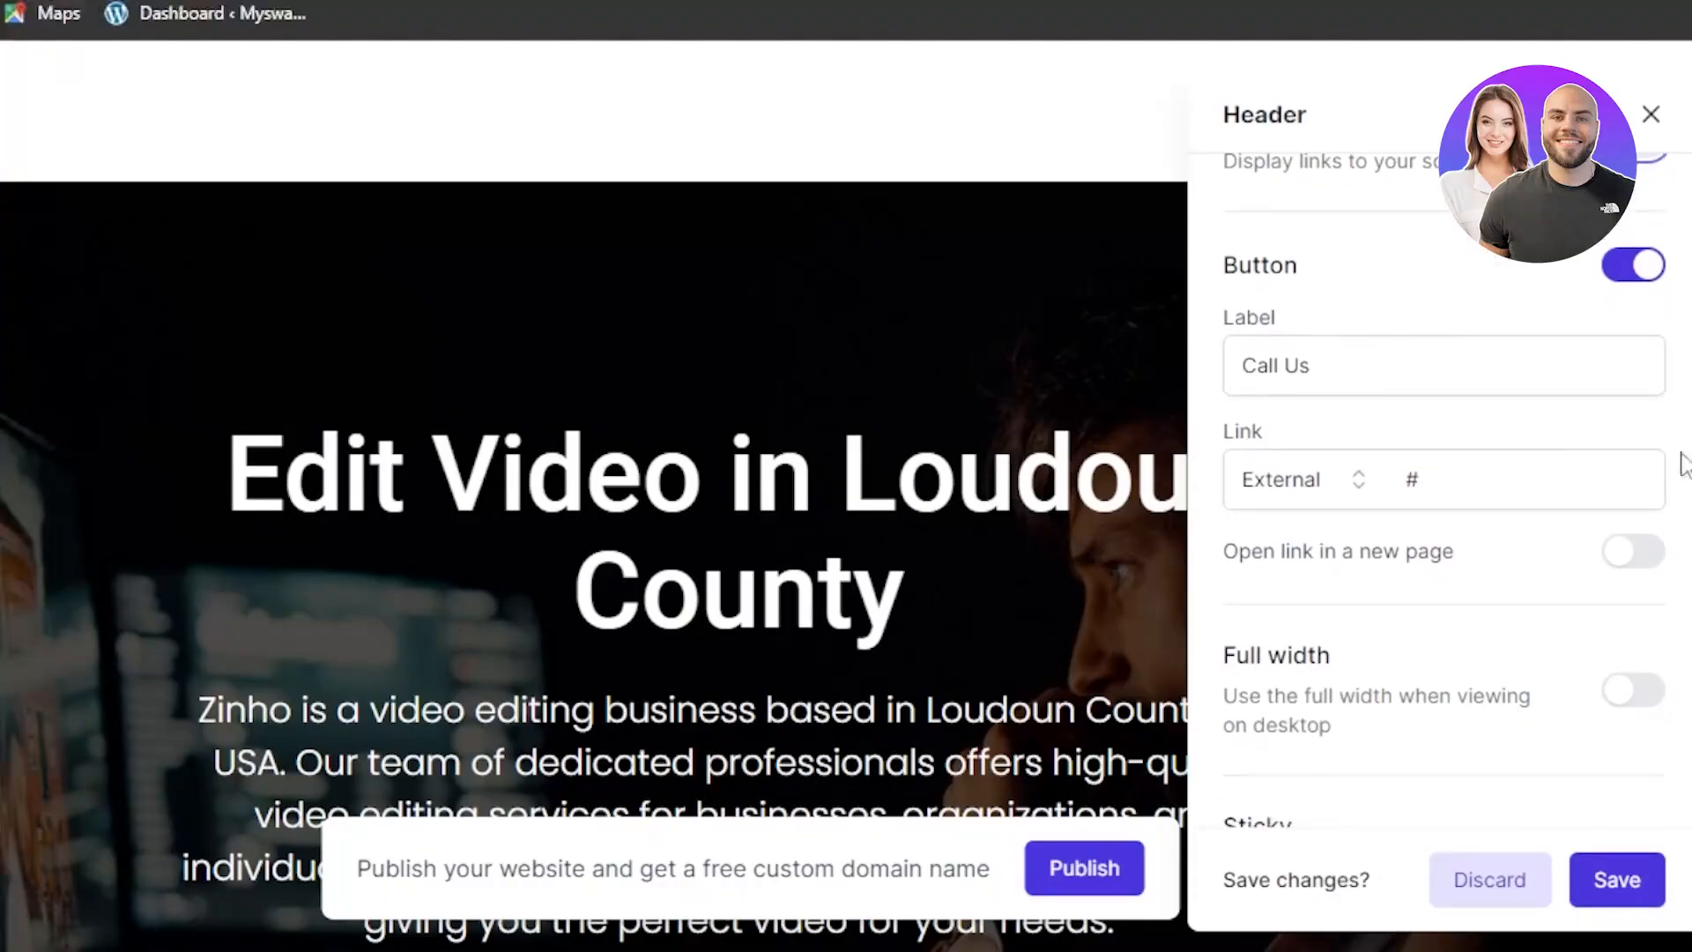
click(1365, 360)
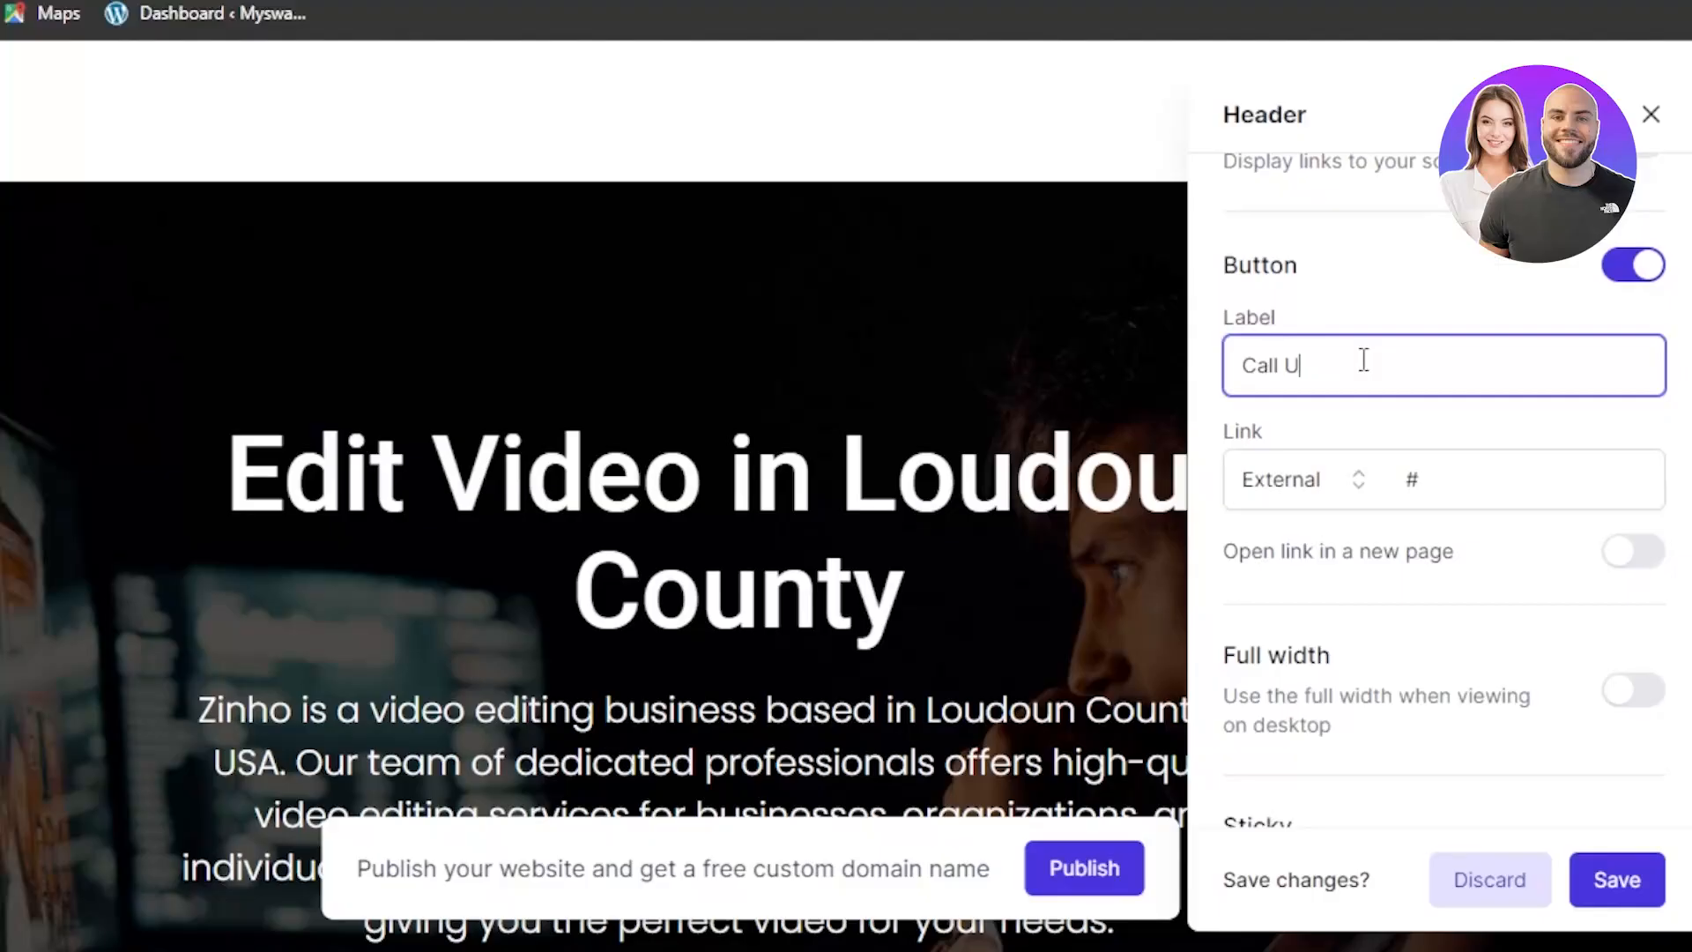
text(Contact us)
- Make the header sticky so it stays at the top on scroll, and save the header changes
scroll(1444, 494, down, 4)
scroll(1443, 493, up, 1)
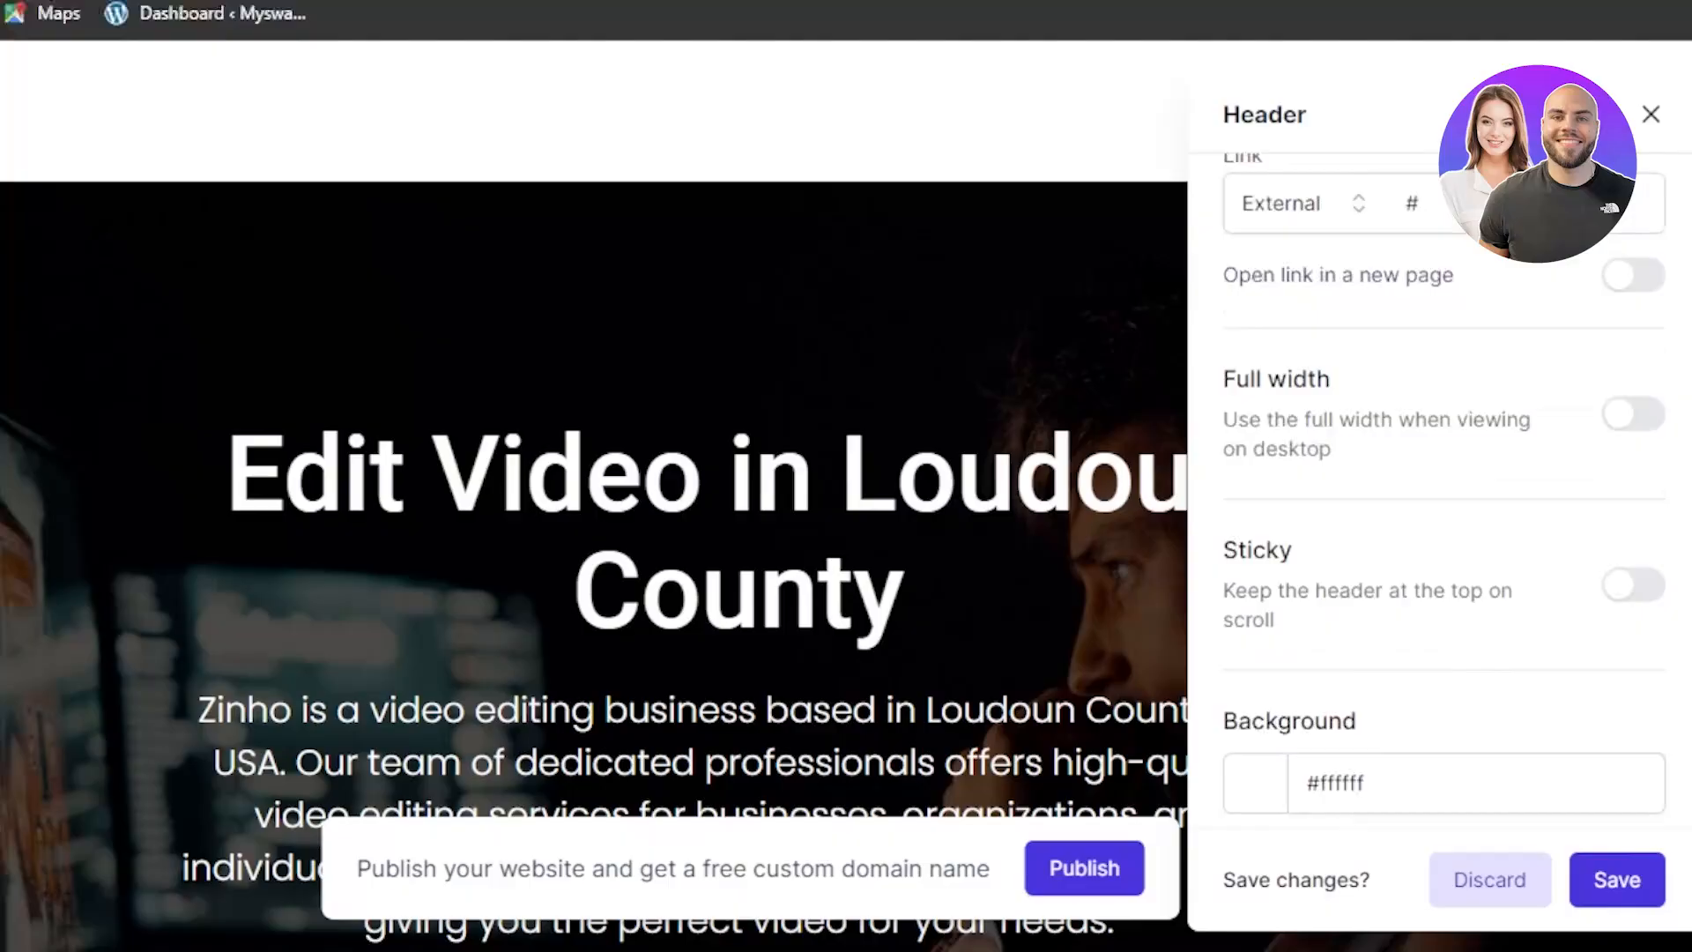
scroll(1329, 620, up, 3)
scroll(1329, 620, down, 2)
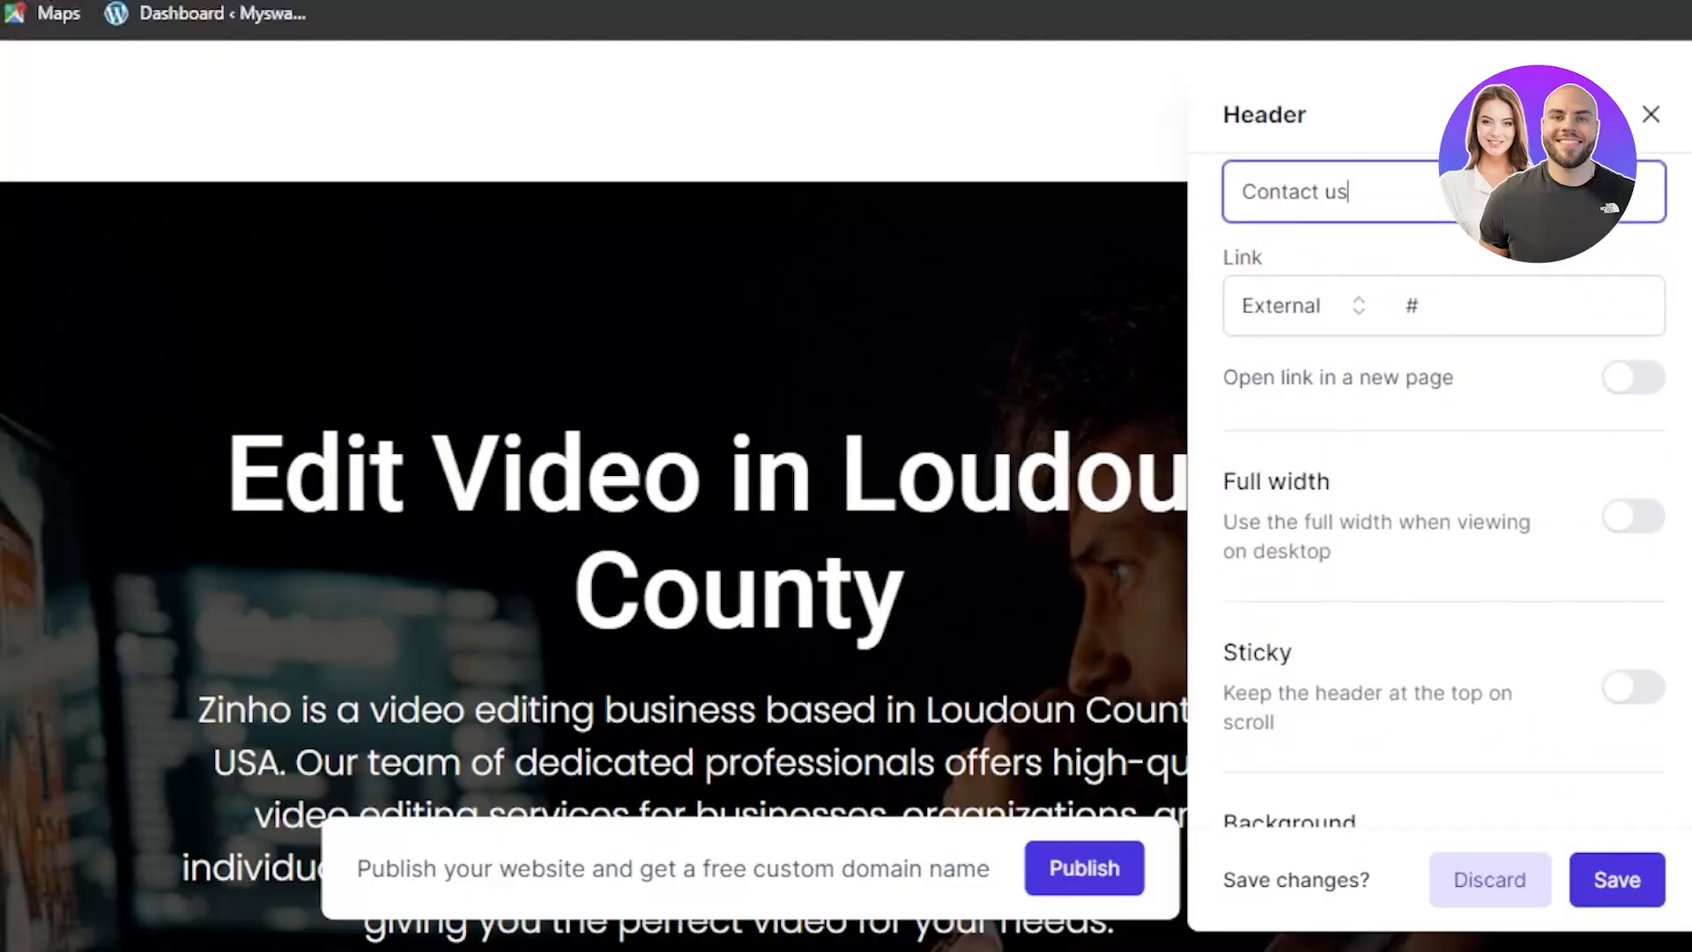
click(1630, 686)
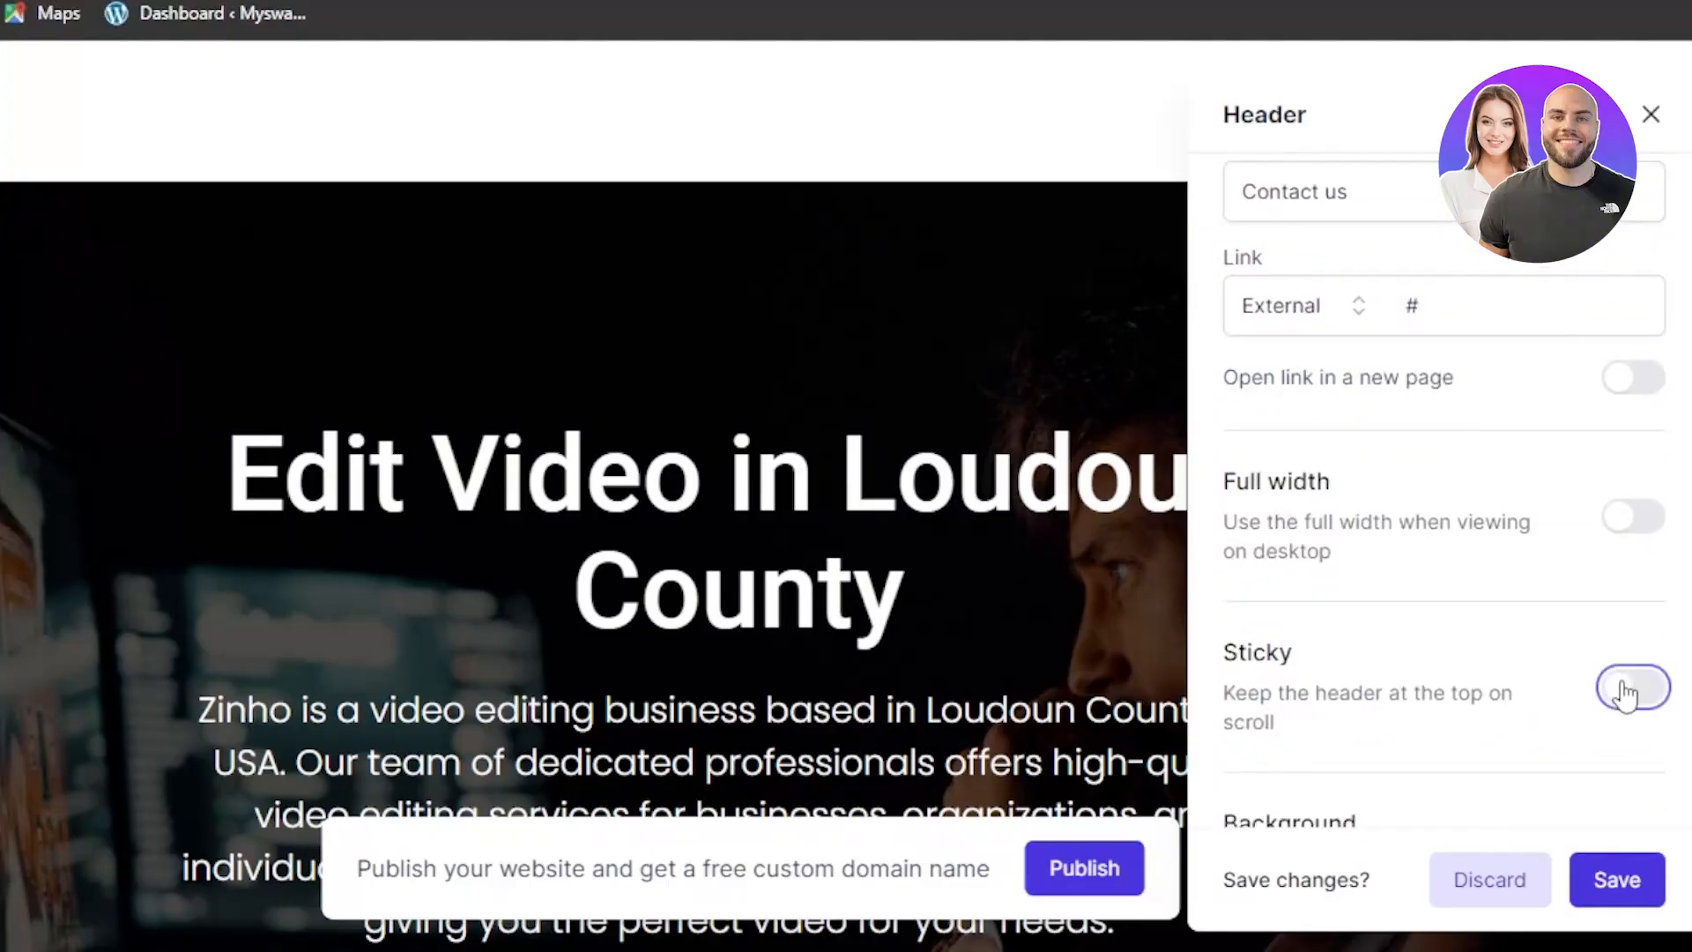
scroll(1629, 685, down, 2)
click(1616, 878)
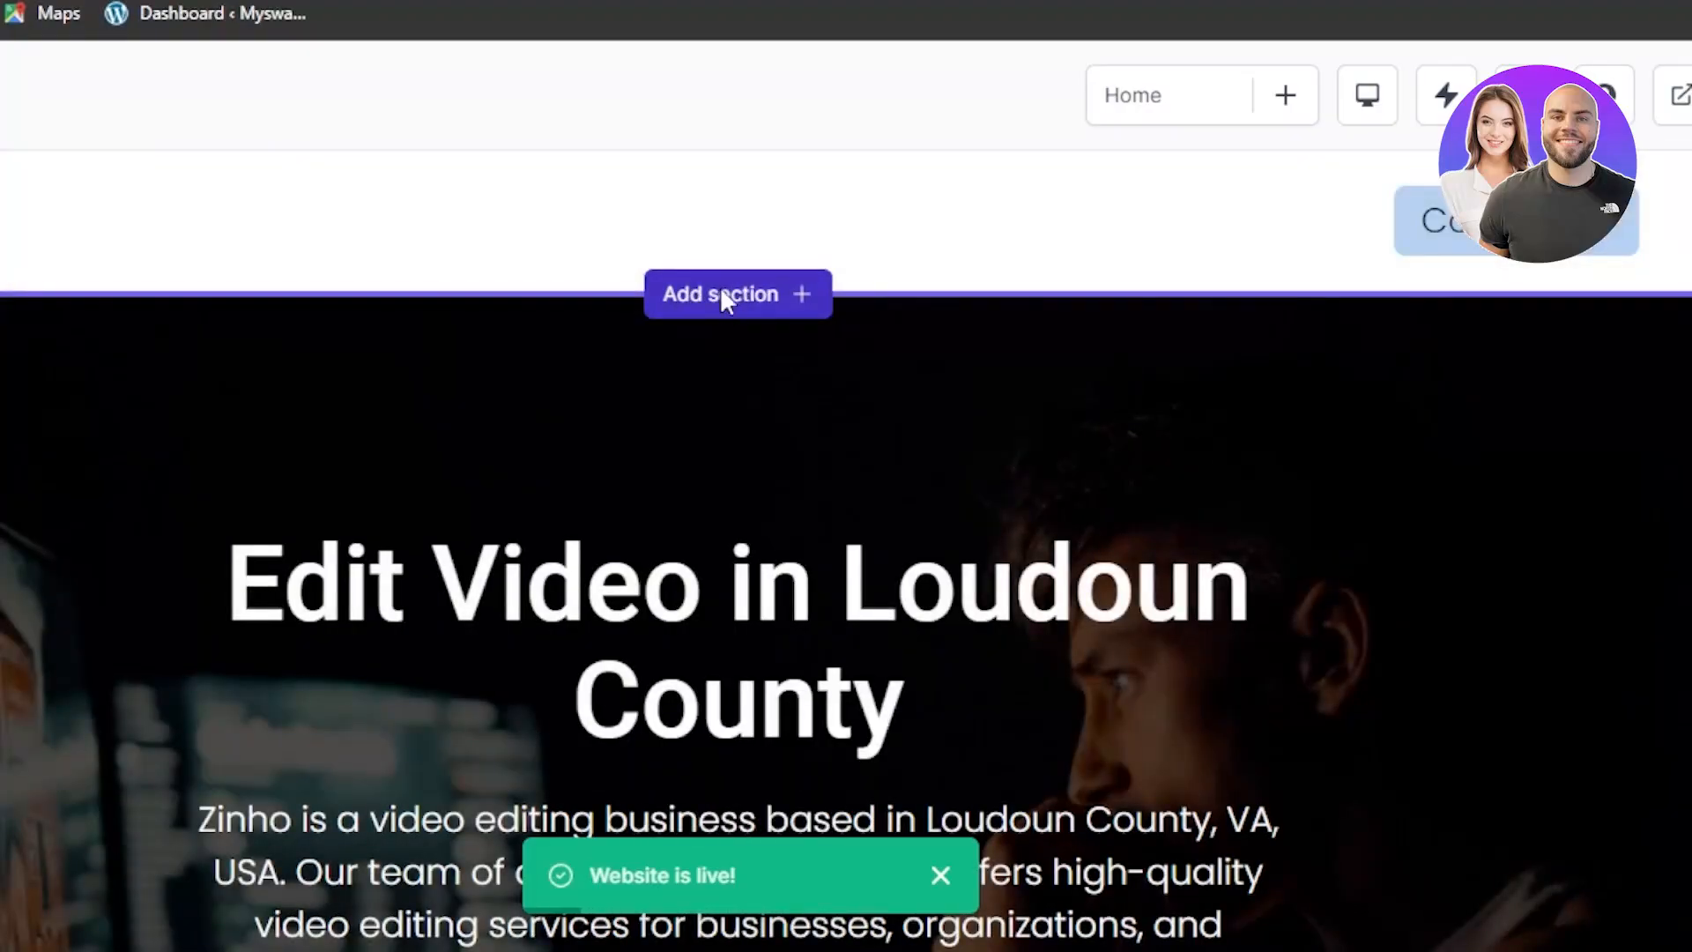
click(721, 293)
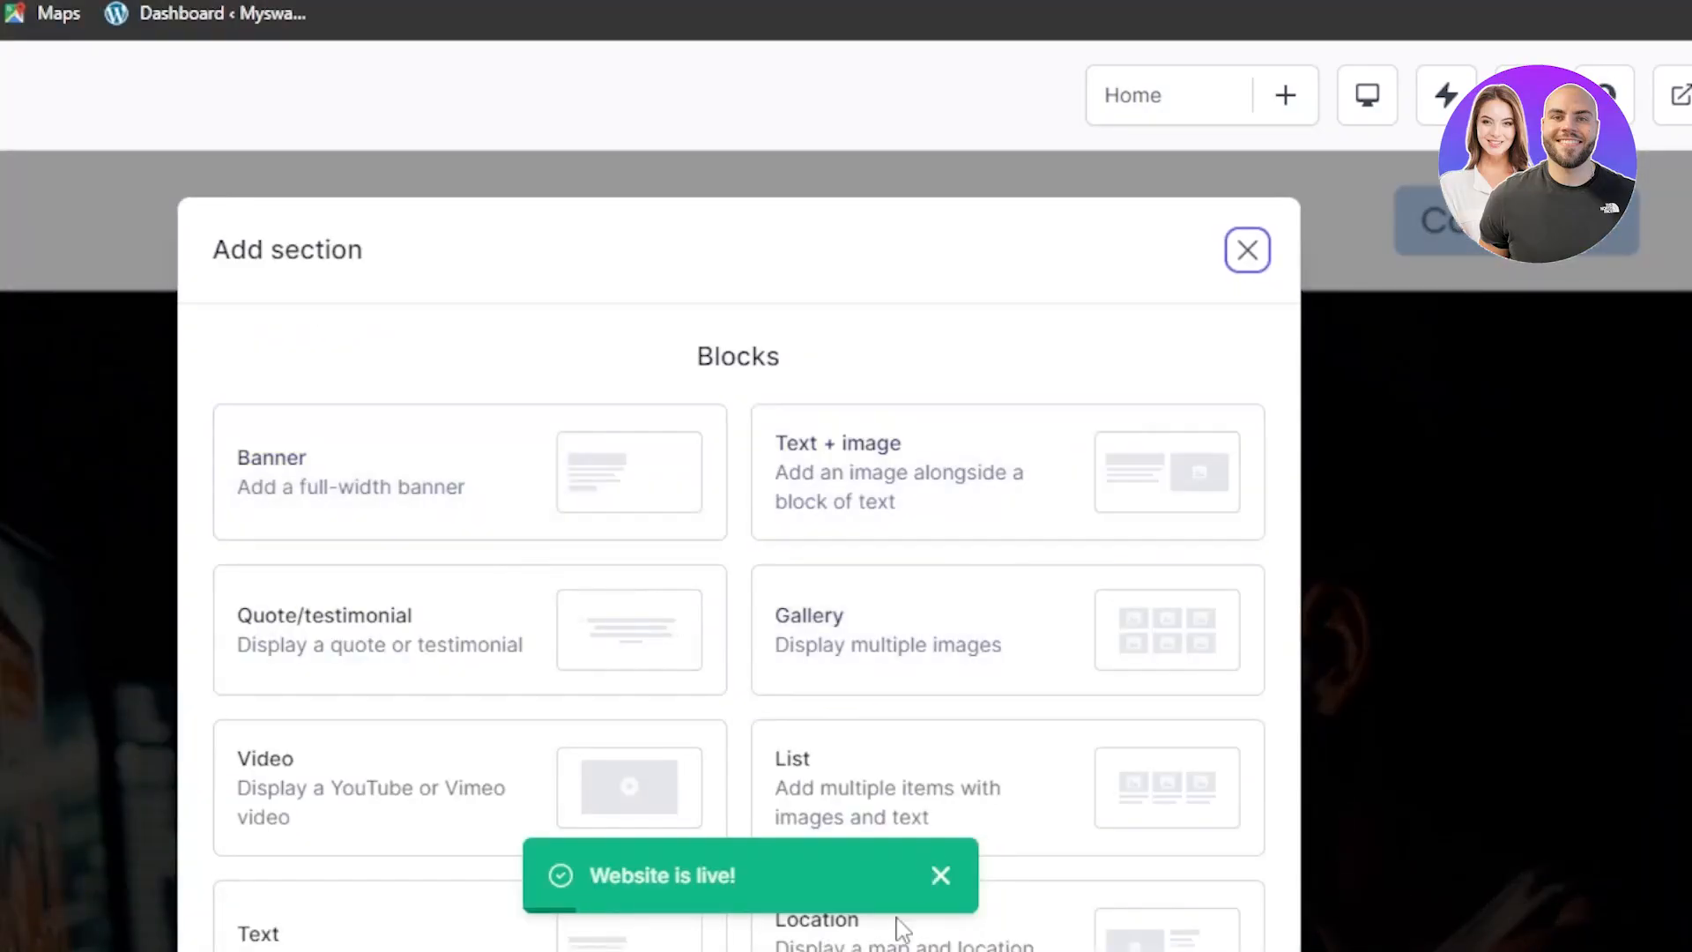
click(958, 899)
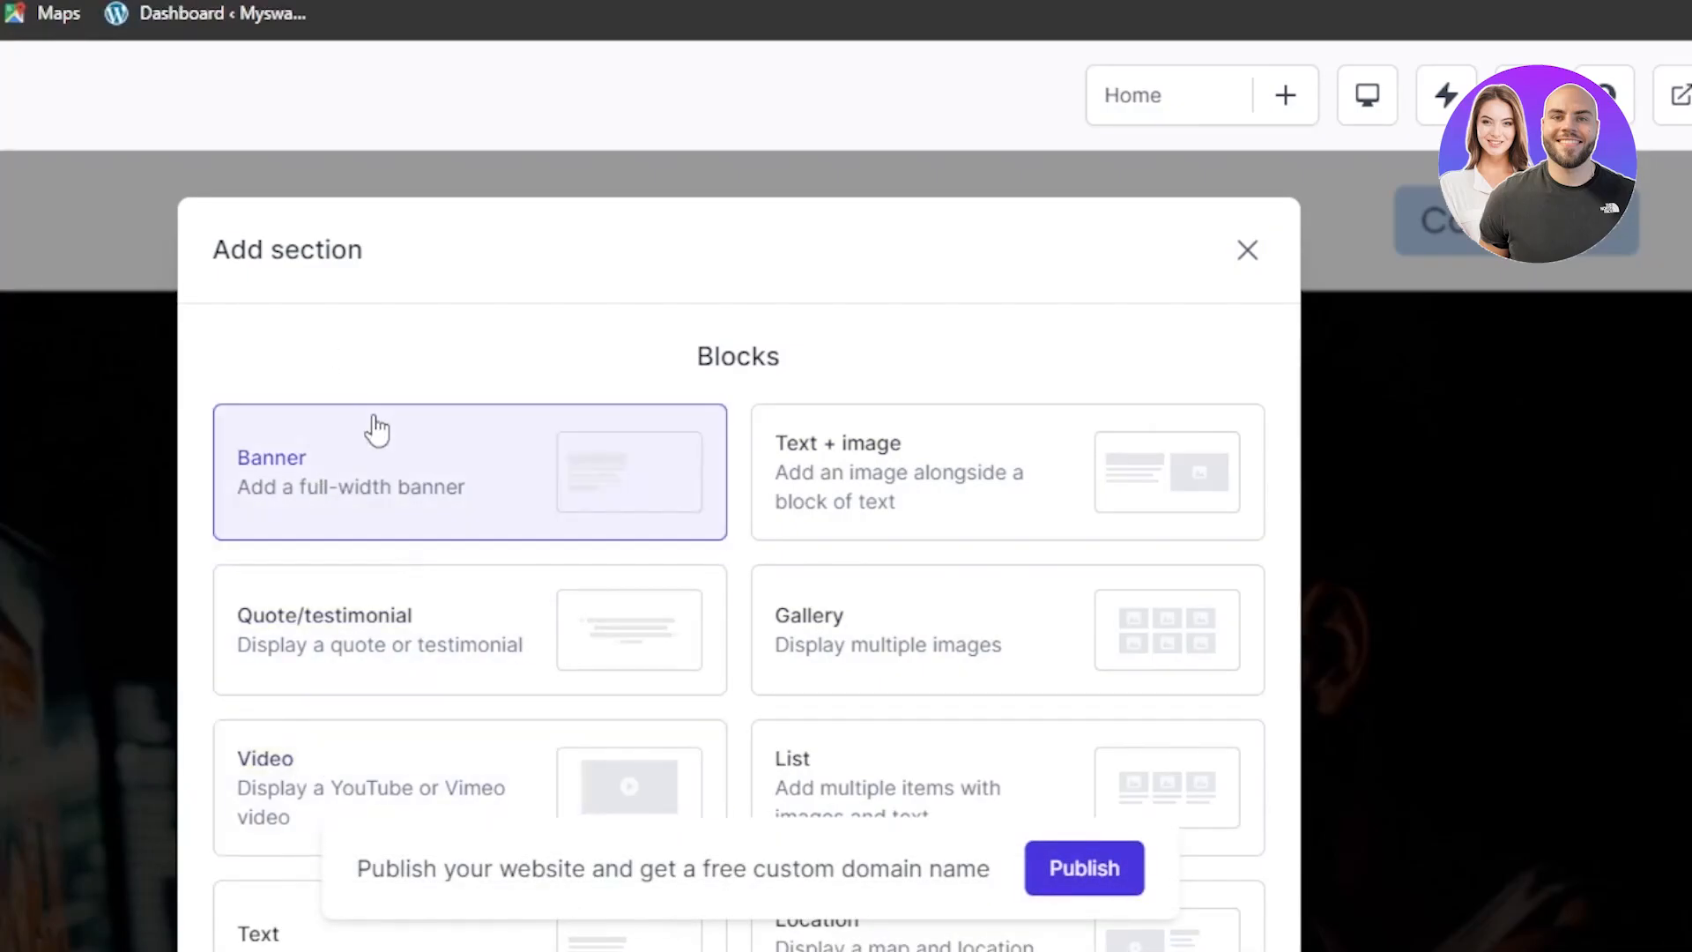
click(1250, 256)
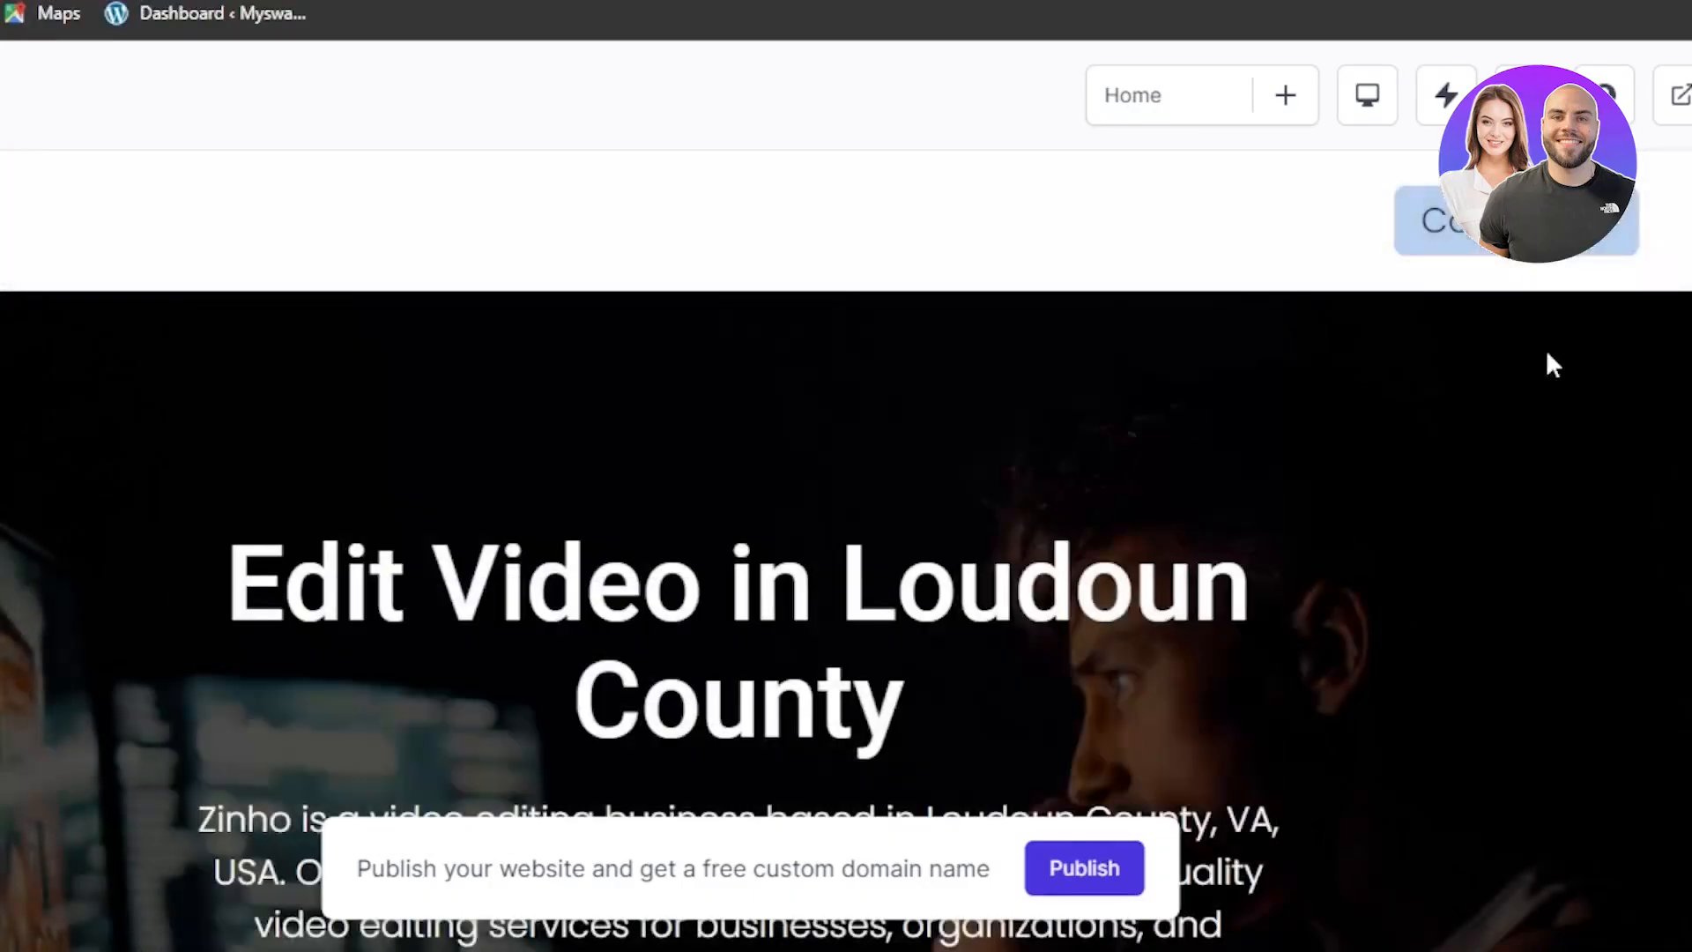
- Open the main banner's settings for editing and review its subtext
scroll(1550, 361, down, 4)
scroll(1549, 361, up, 1)
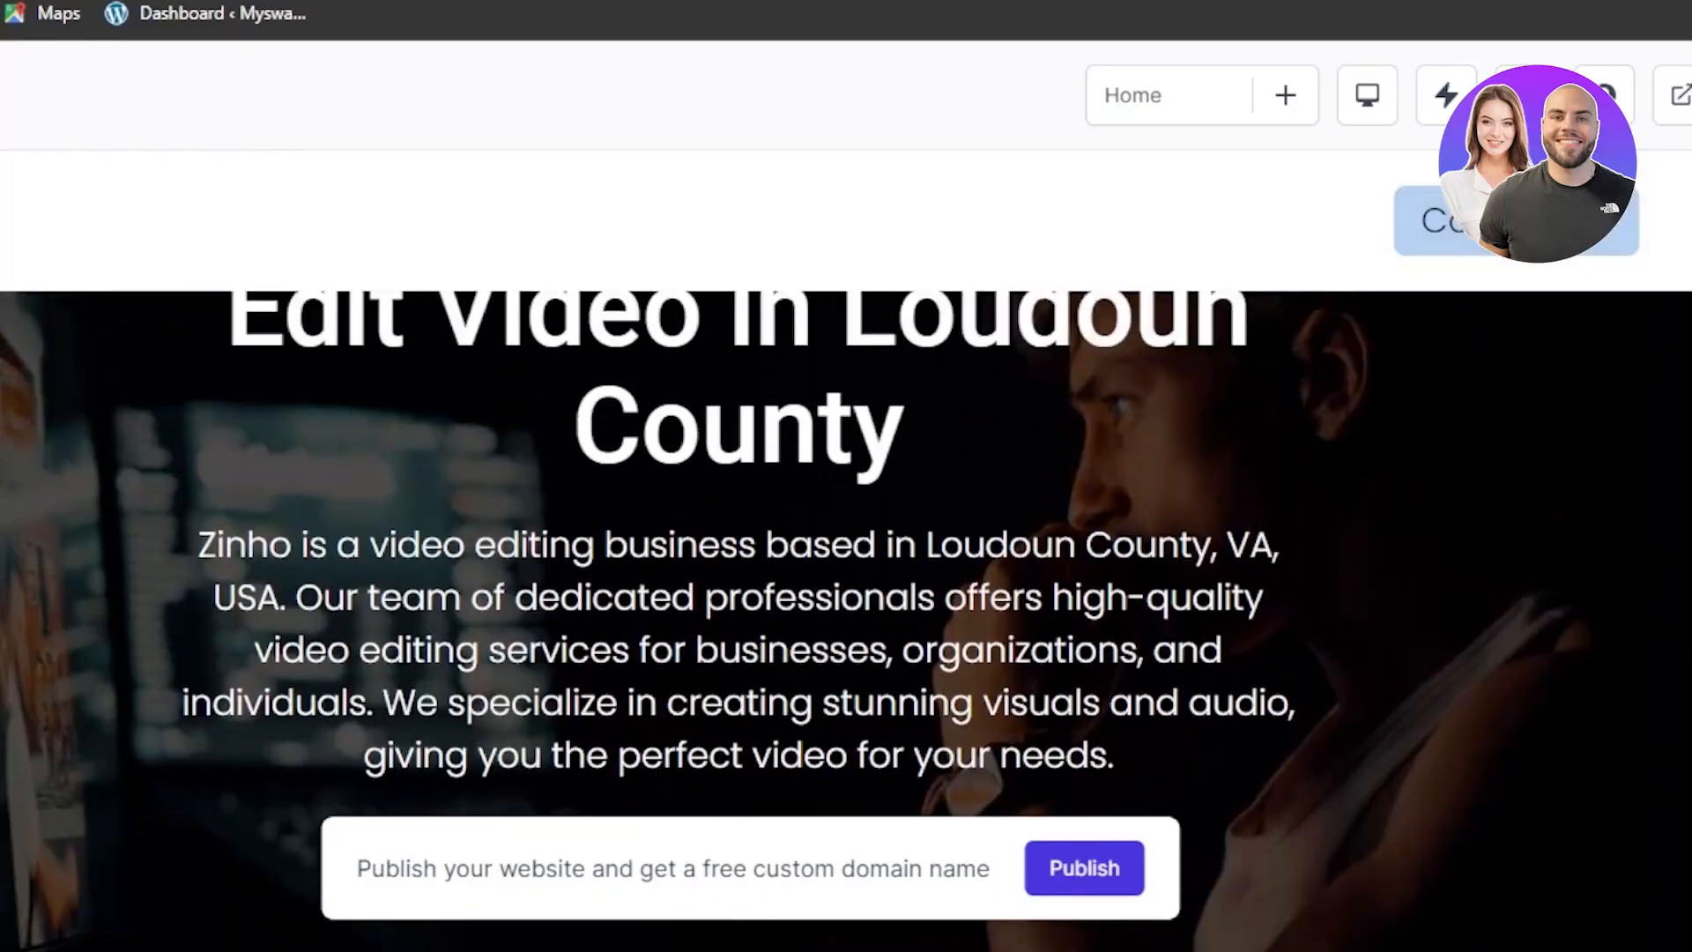
mouse_move(624, 672)
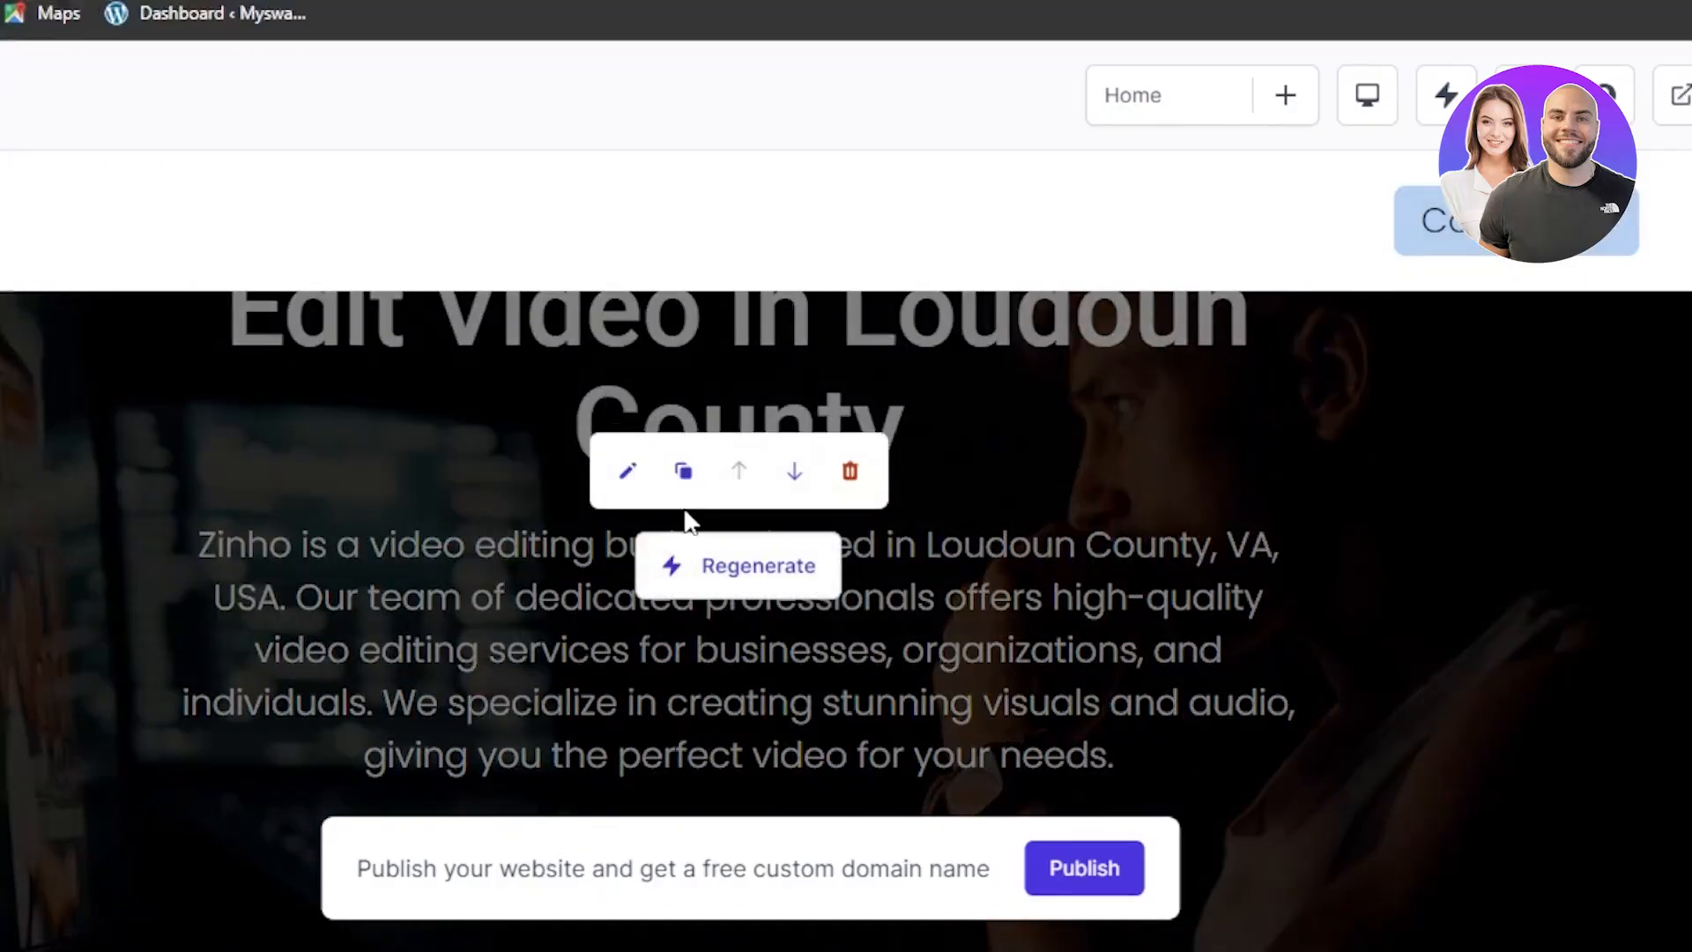
click(630, 476)
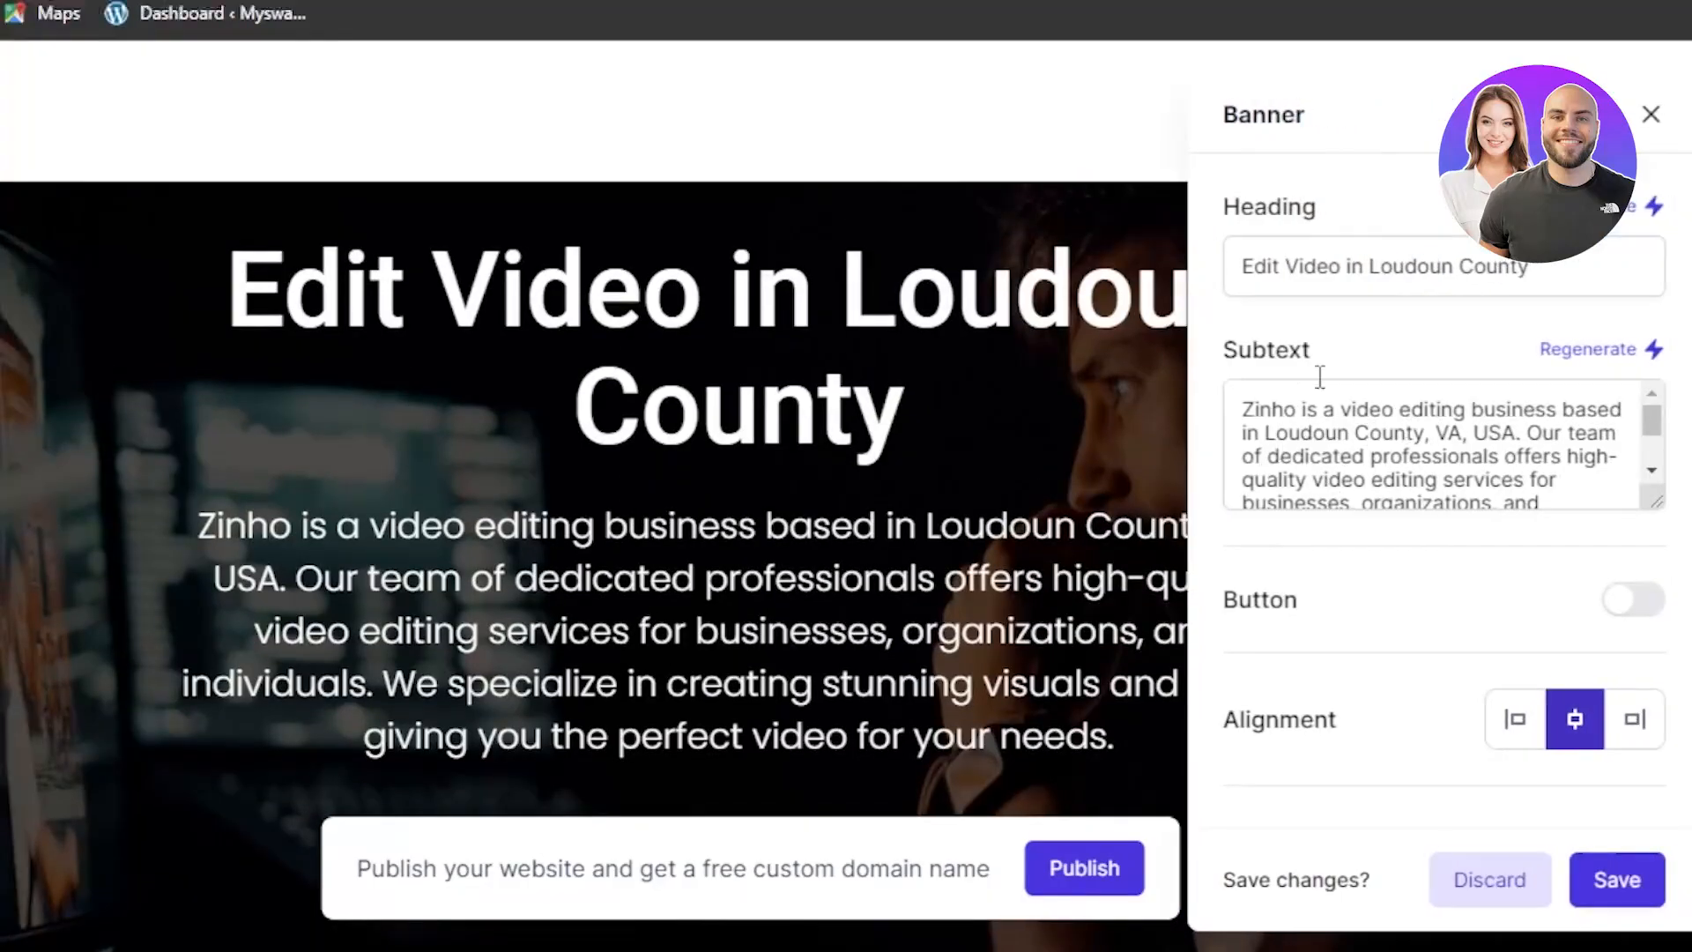
drag(1232, 415, 1604, 493)
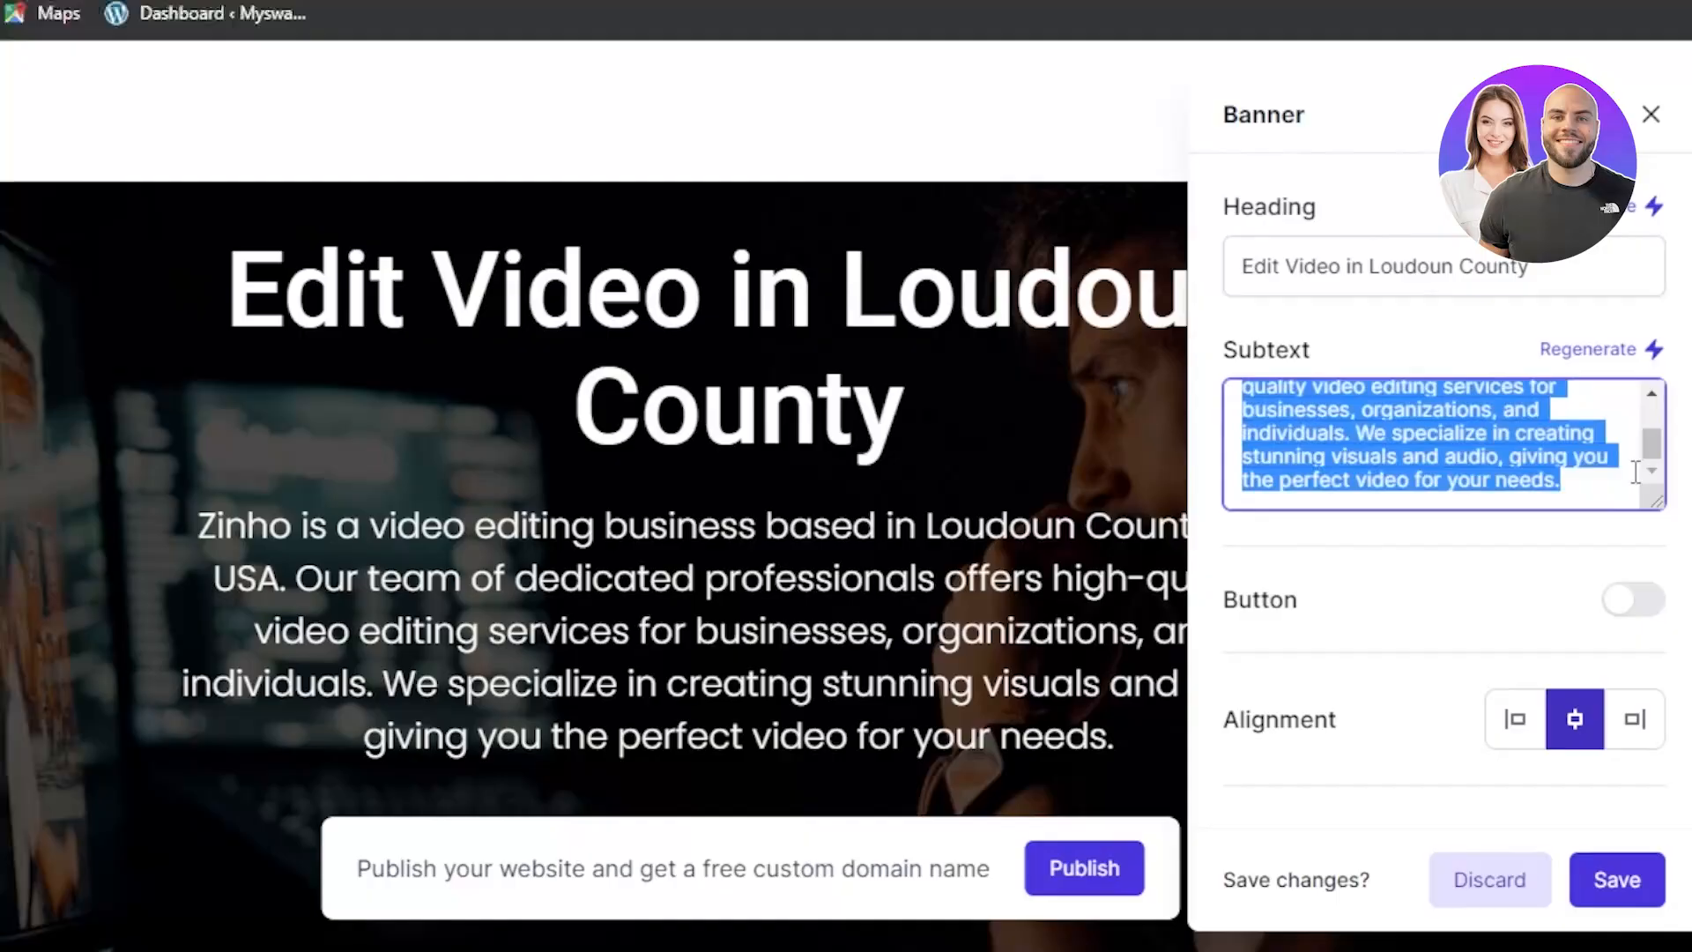
click(1613, 493)
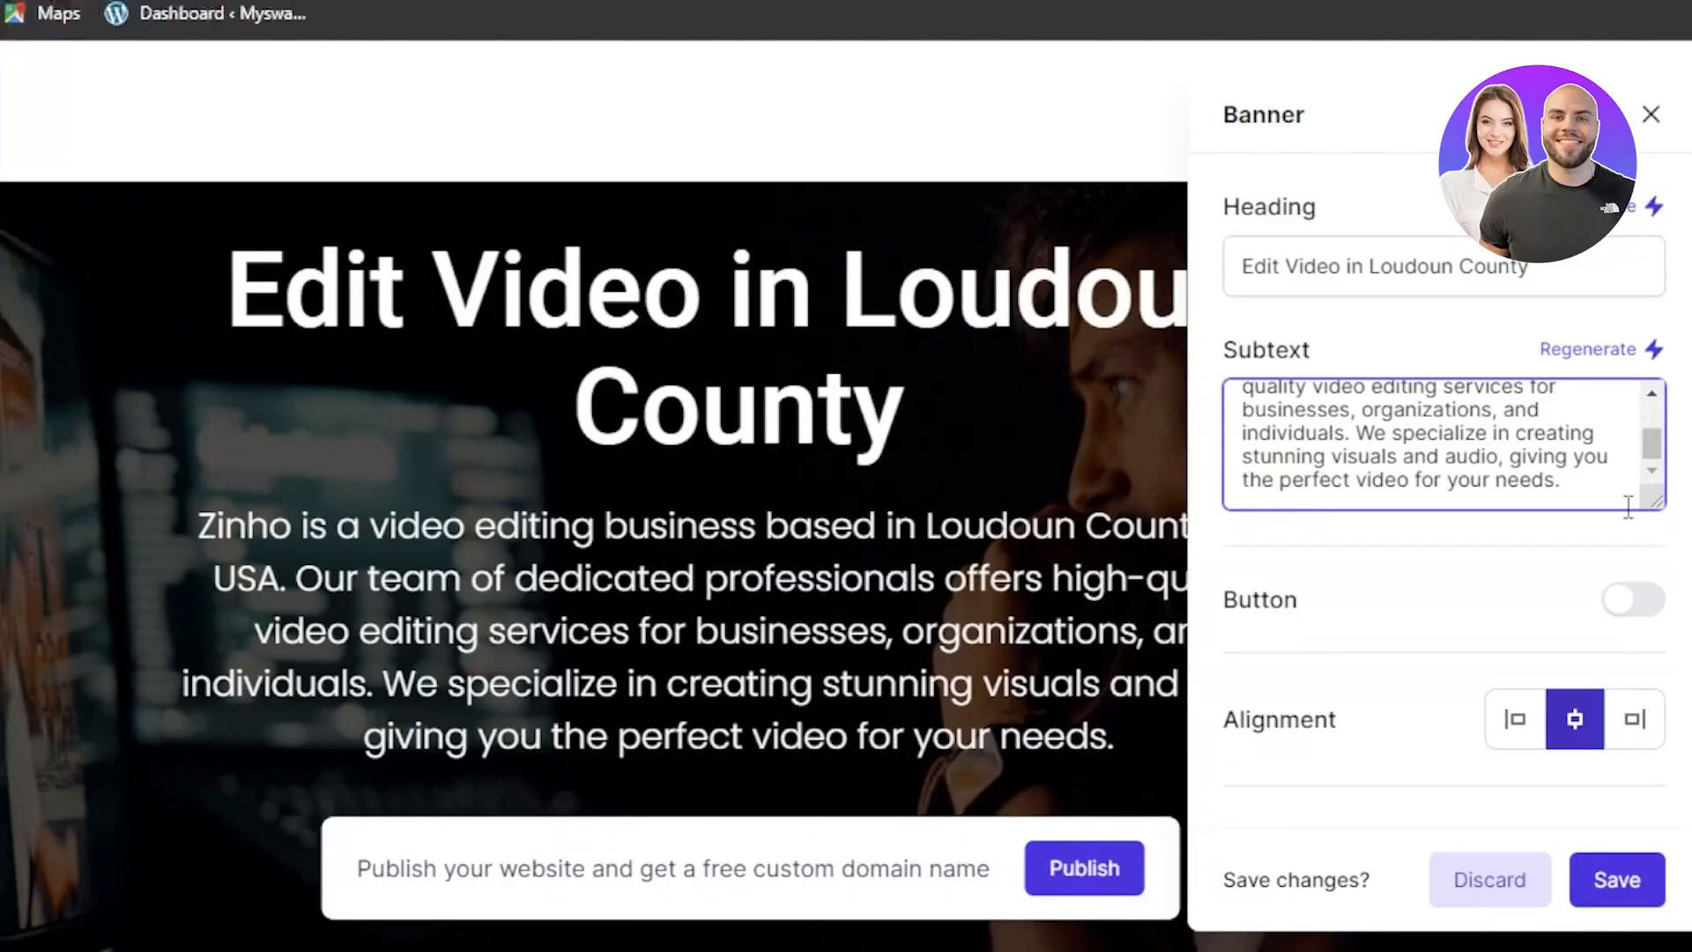
scroll(1650, 442, up, 3)
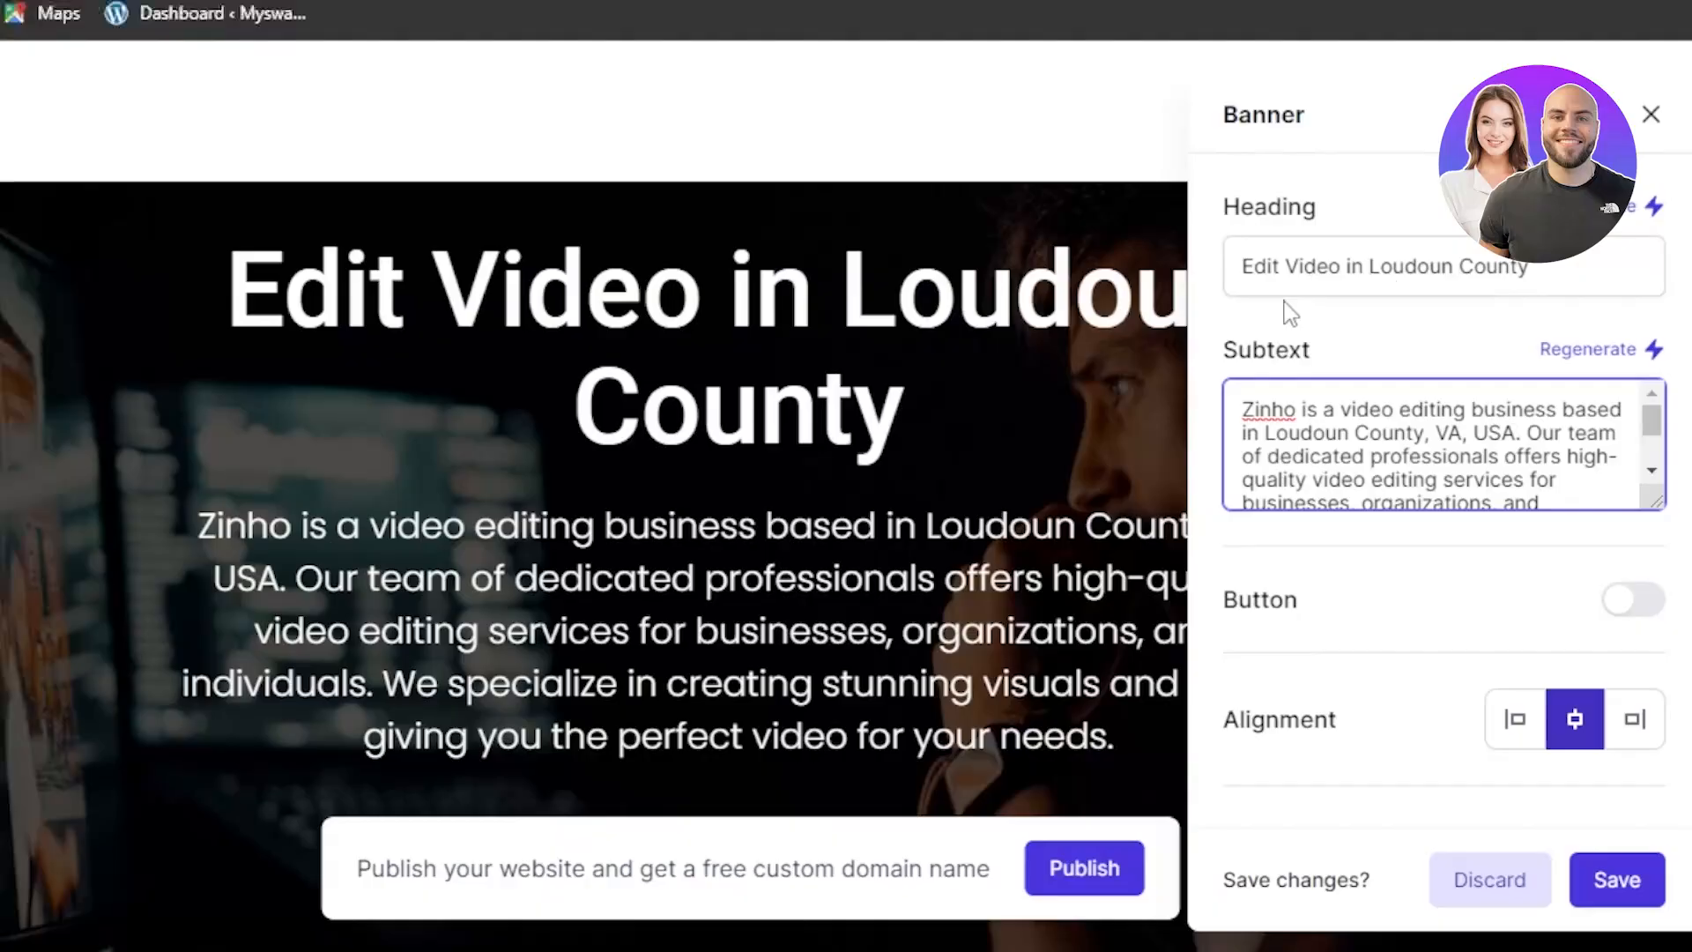
- Replace the banner's heading with "ZINHO" and apply the banner changes
click(1547, 274)
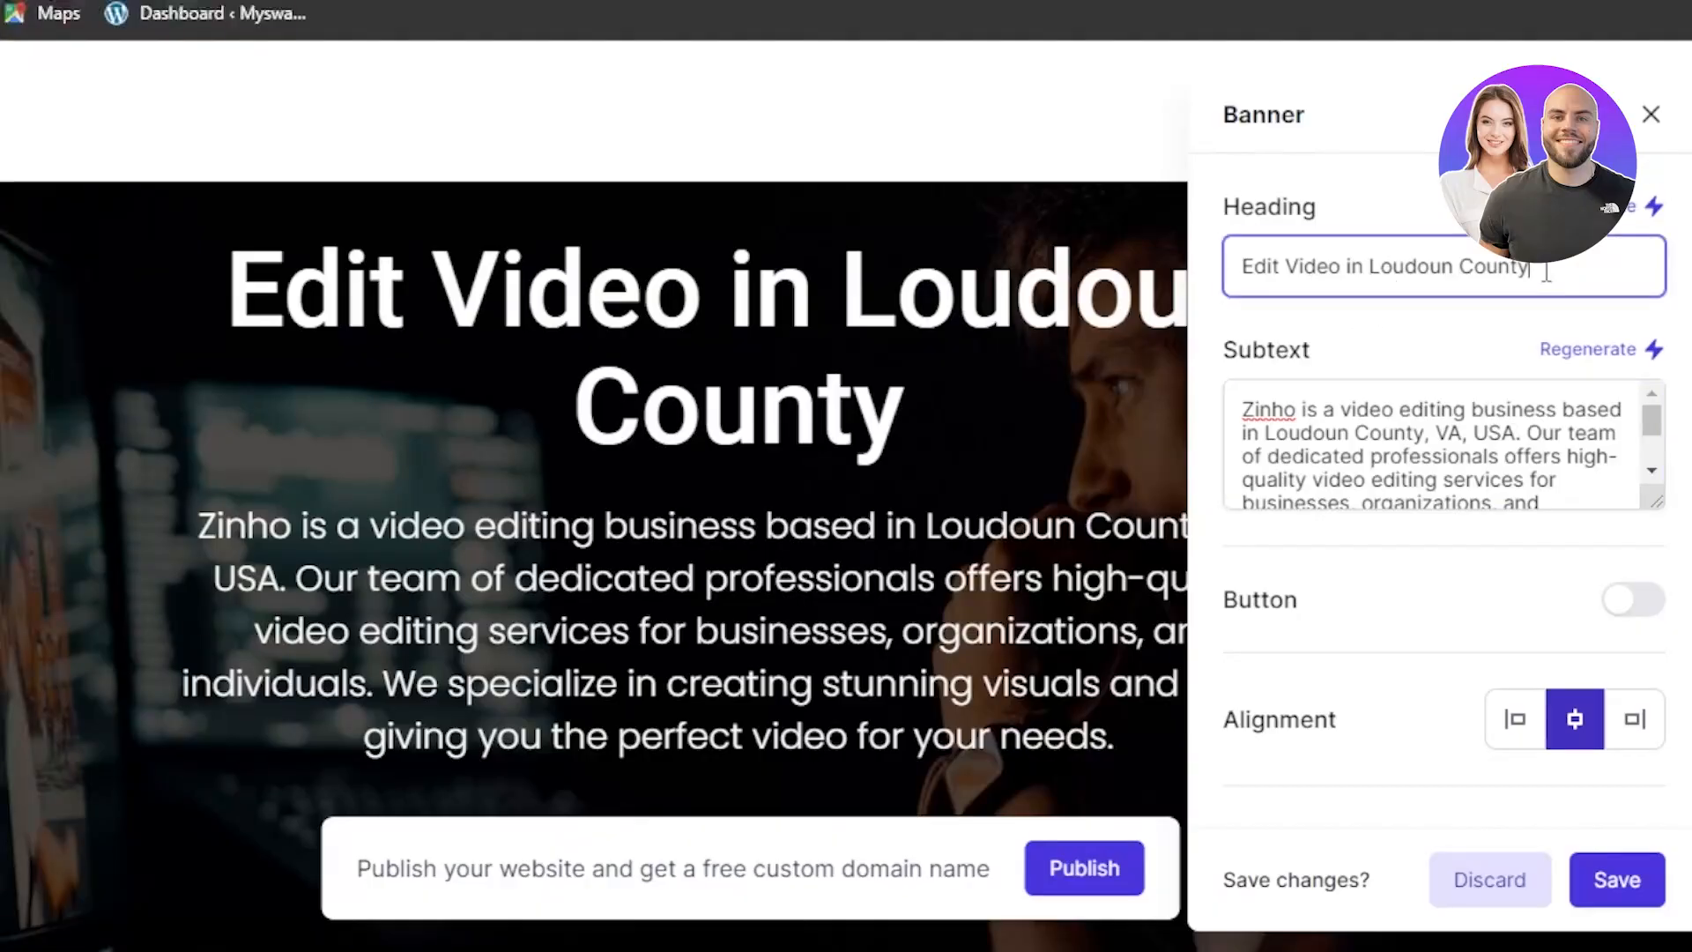
key(BackSpace)
key(BackSpace)
key(BackSpace)
key(BackSpace)
key(BackSpace)
key(BackSpace)
key(BackSpace)
key(BackSpace)
key(BackSpace)
key(BackSpace)
key(BackSpace)
key(BackSpace)
key(BackSpace)
key(BackSpace)
key(BackSpace)
key(BackSpace)
key(BackSpace)
key(BackSpace)
key(BackSpace)
key(BackSpace)
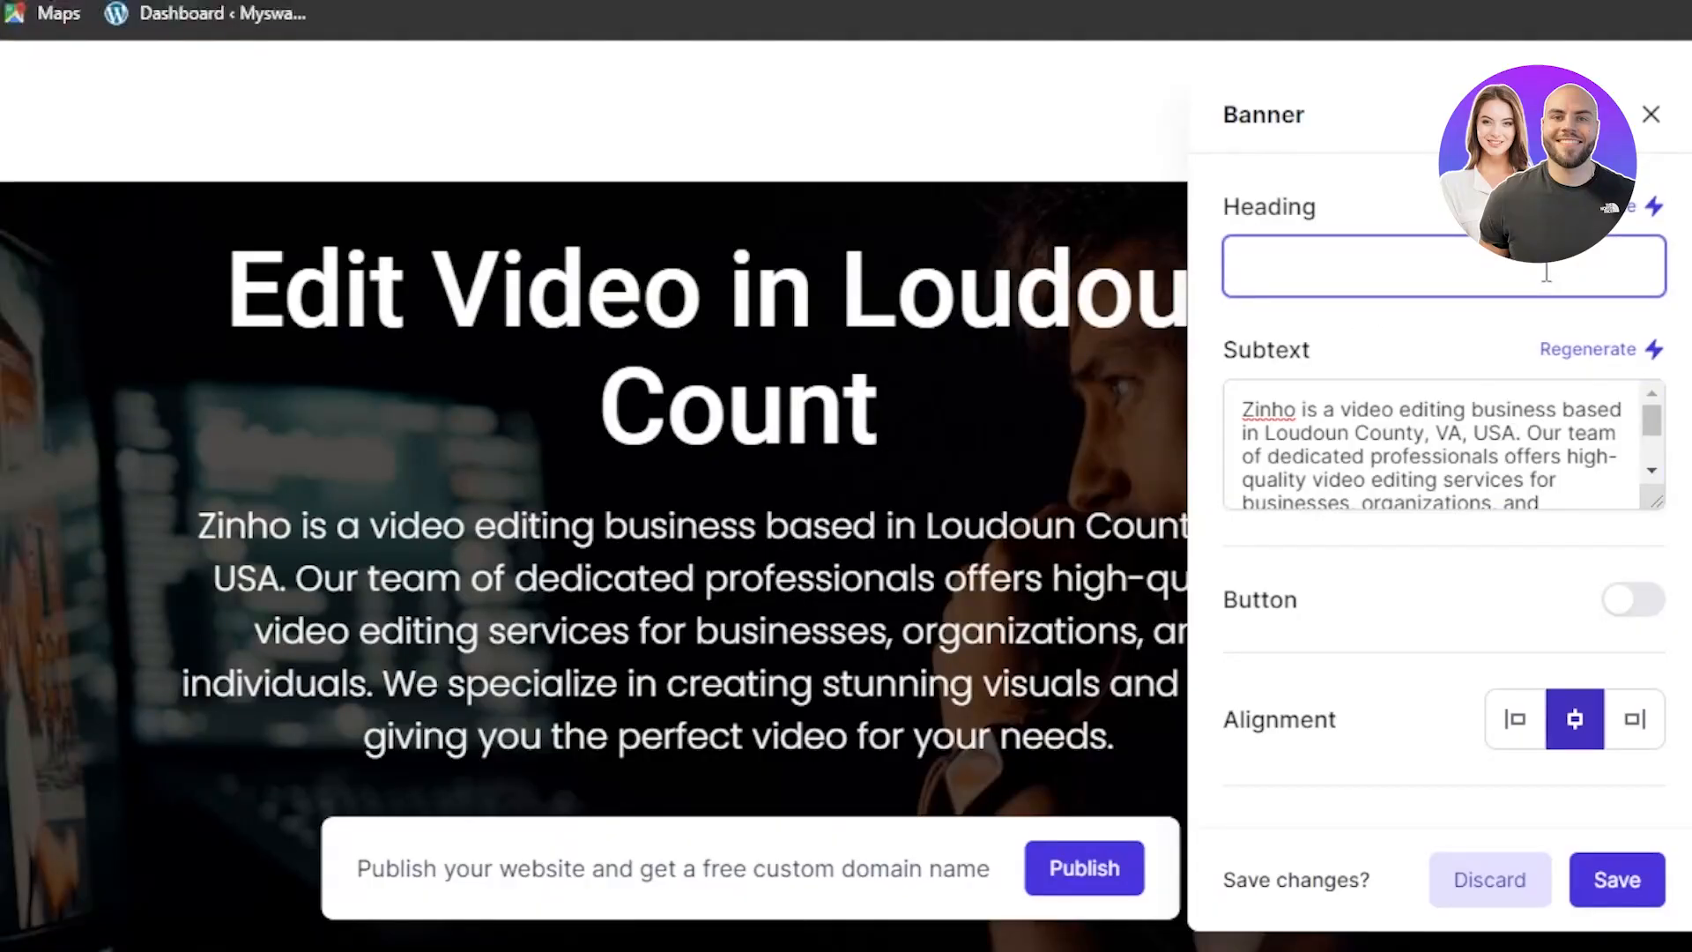
text(Z)
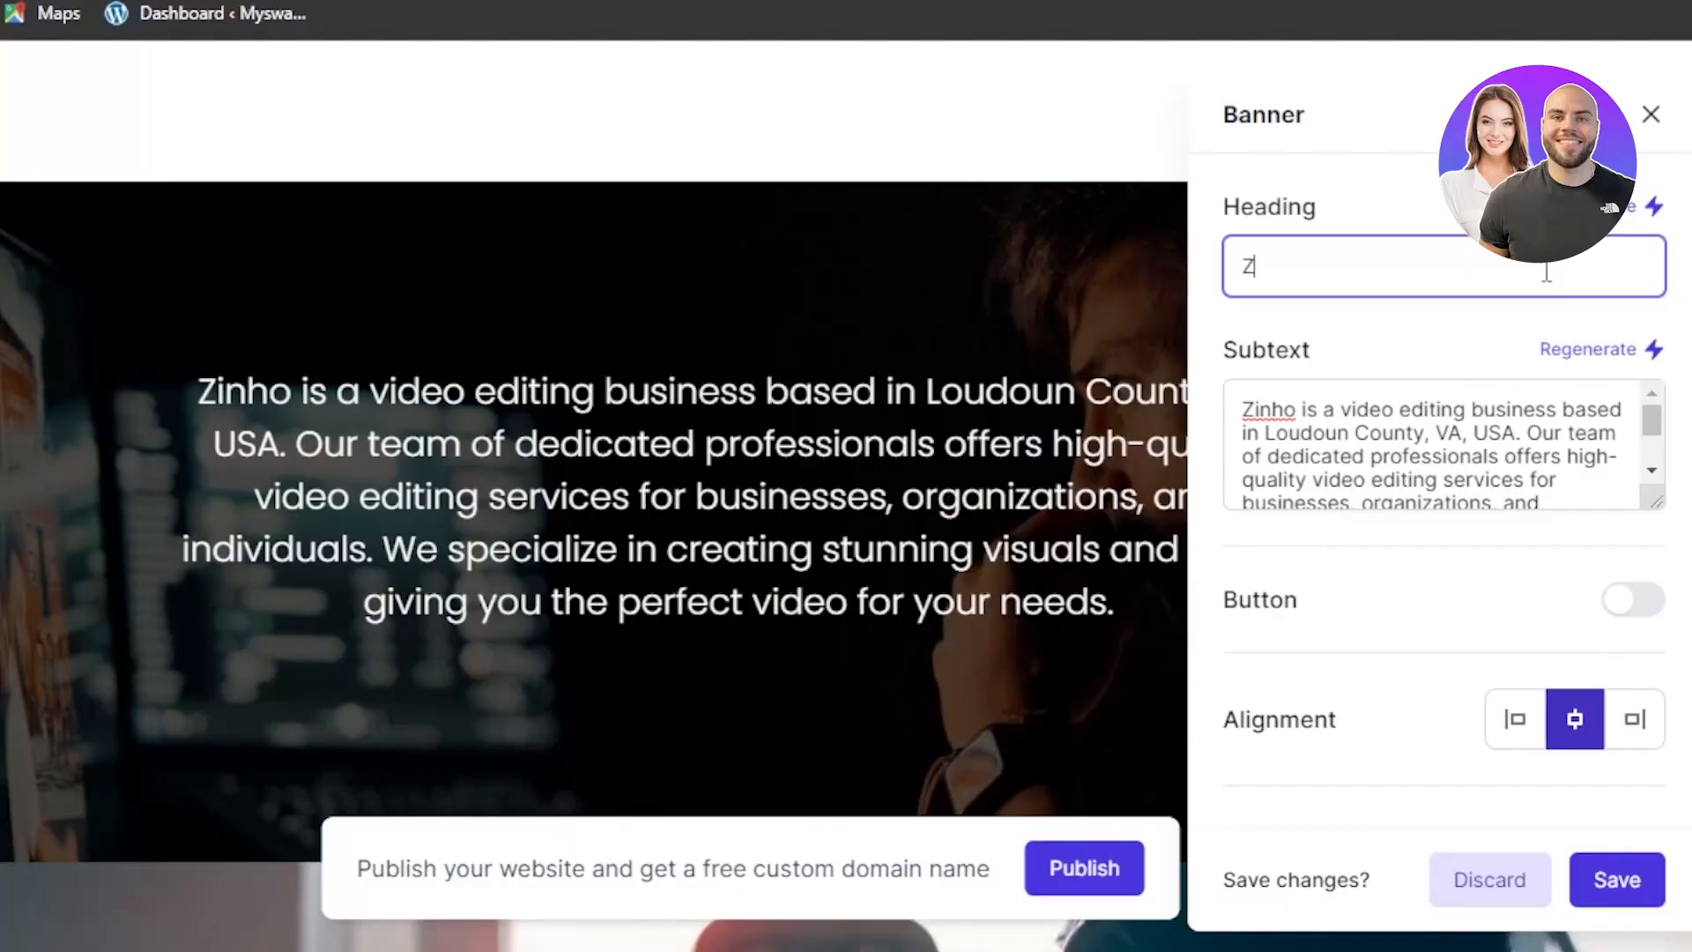
text(iNHO)
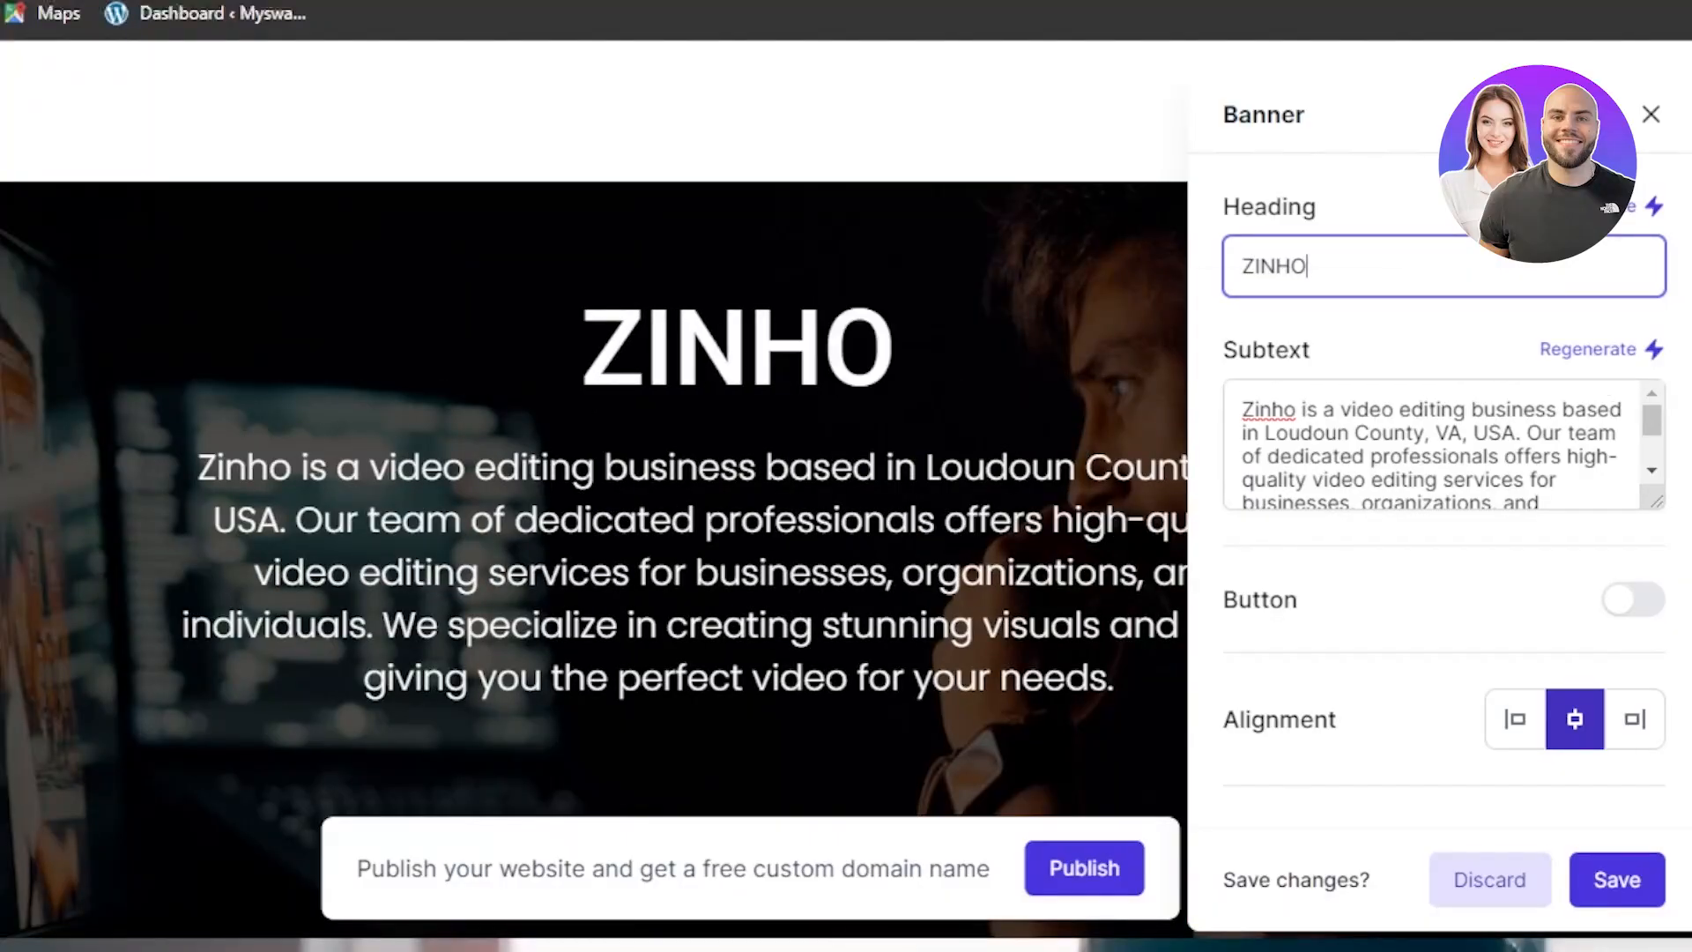
scroll(1538, 361, down, 4)
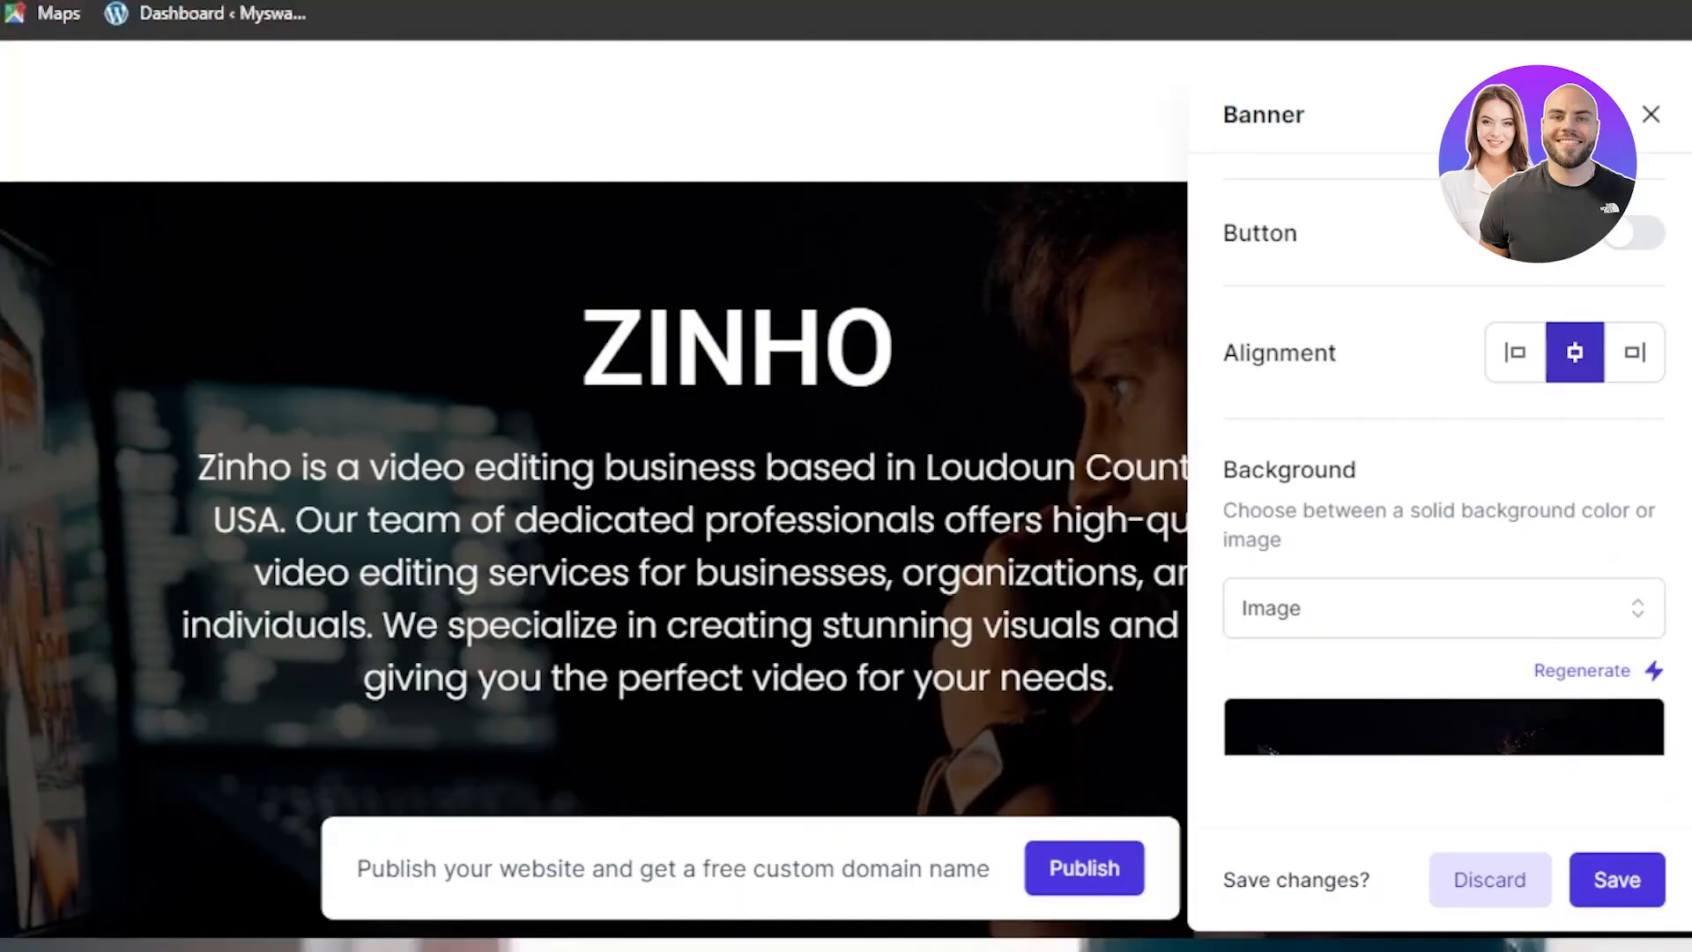
click(1650, 117)
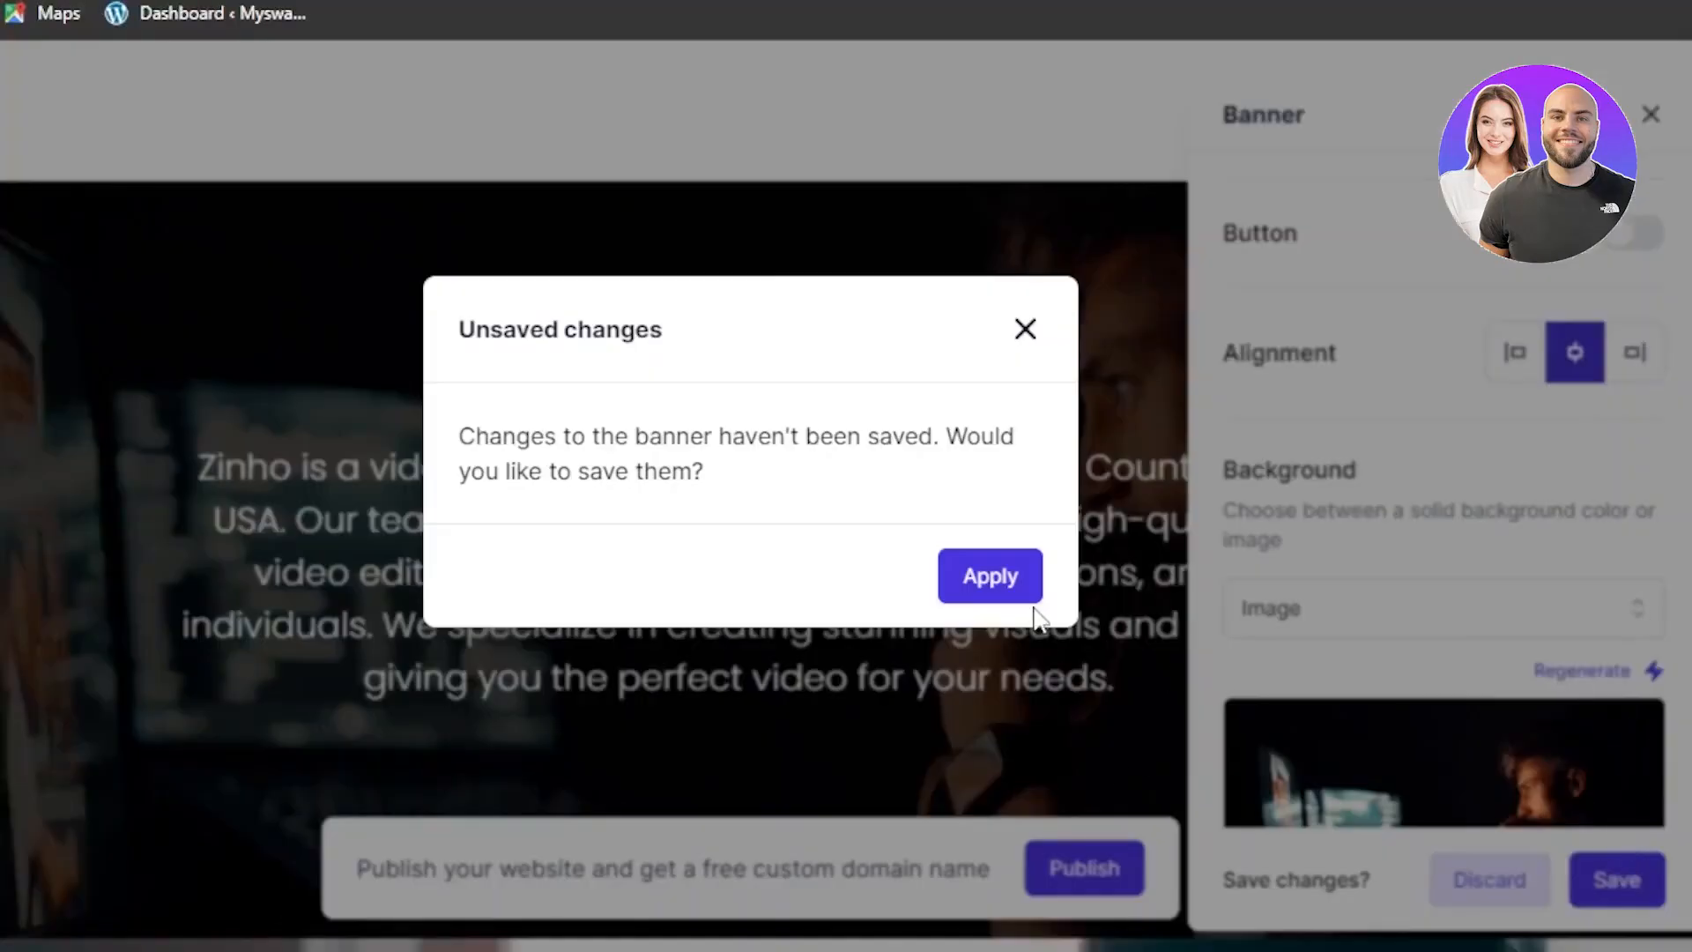
click(987, 586)
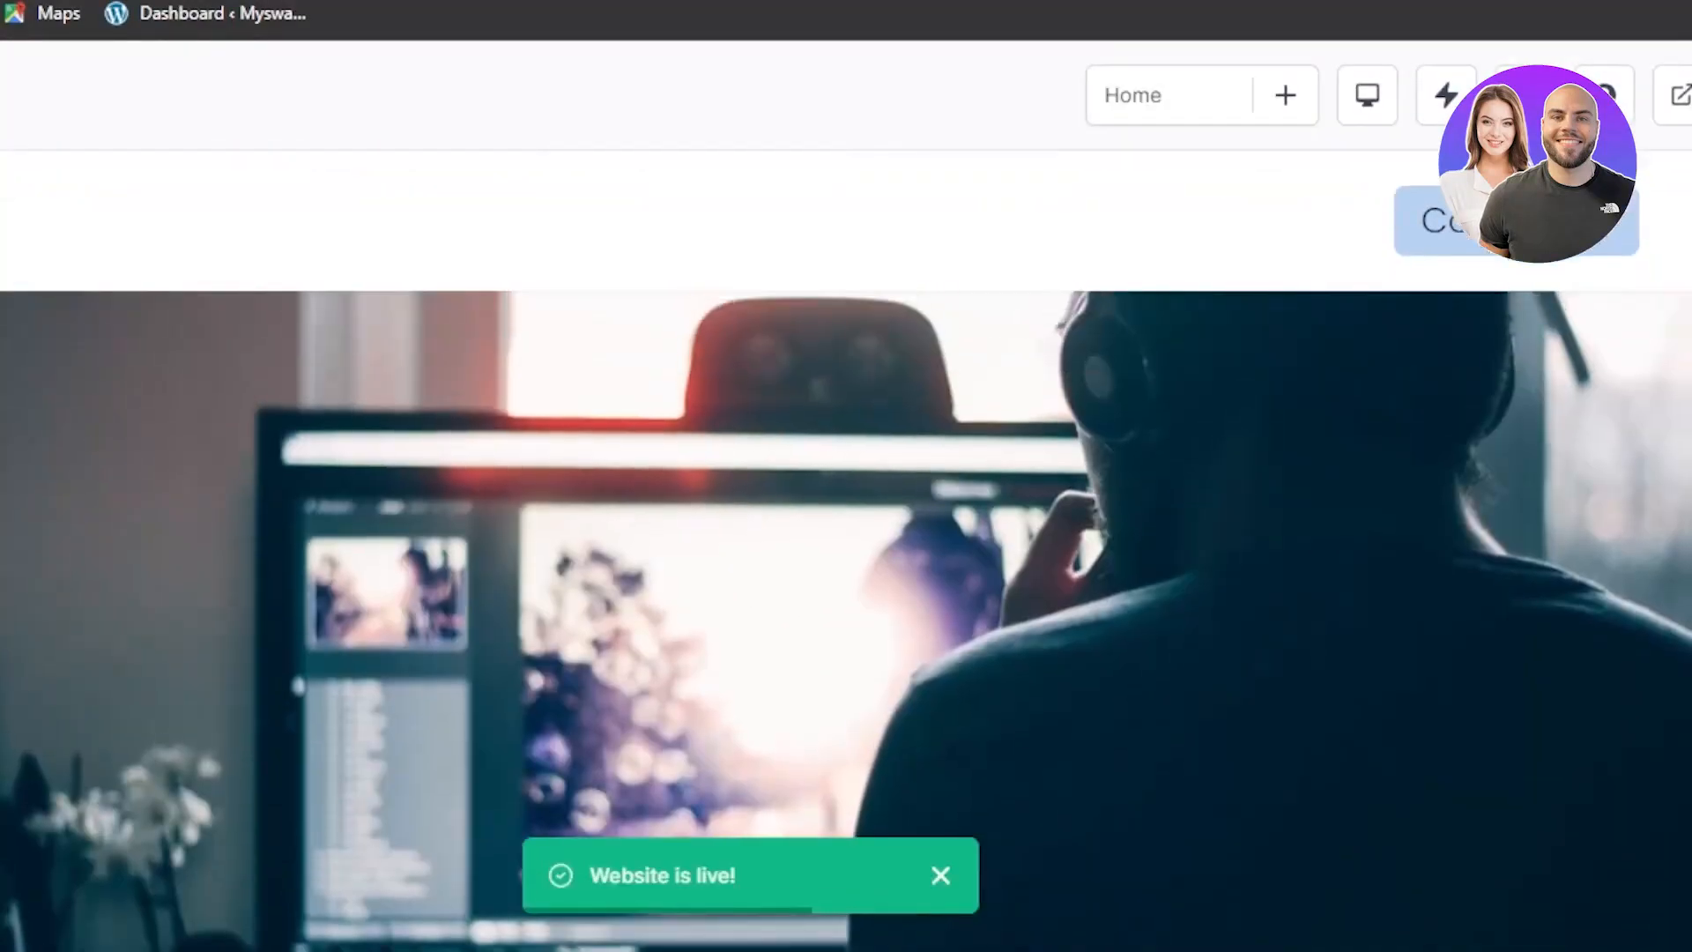
- Add a Text section directly below the main banner
scroll(846, 564, up, 3)
scroll(846, 564, down, 7)
scroll(846, 564, up, 7)
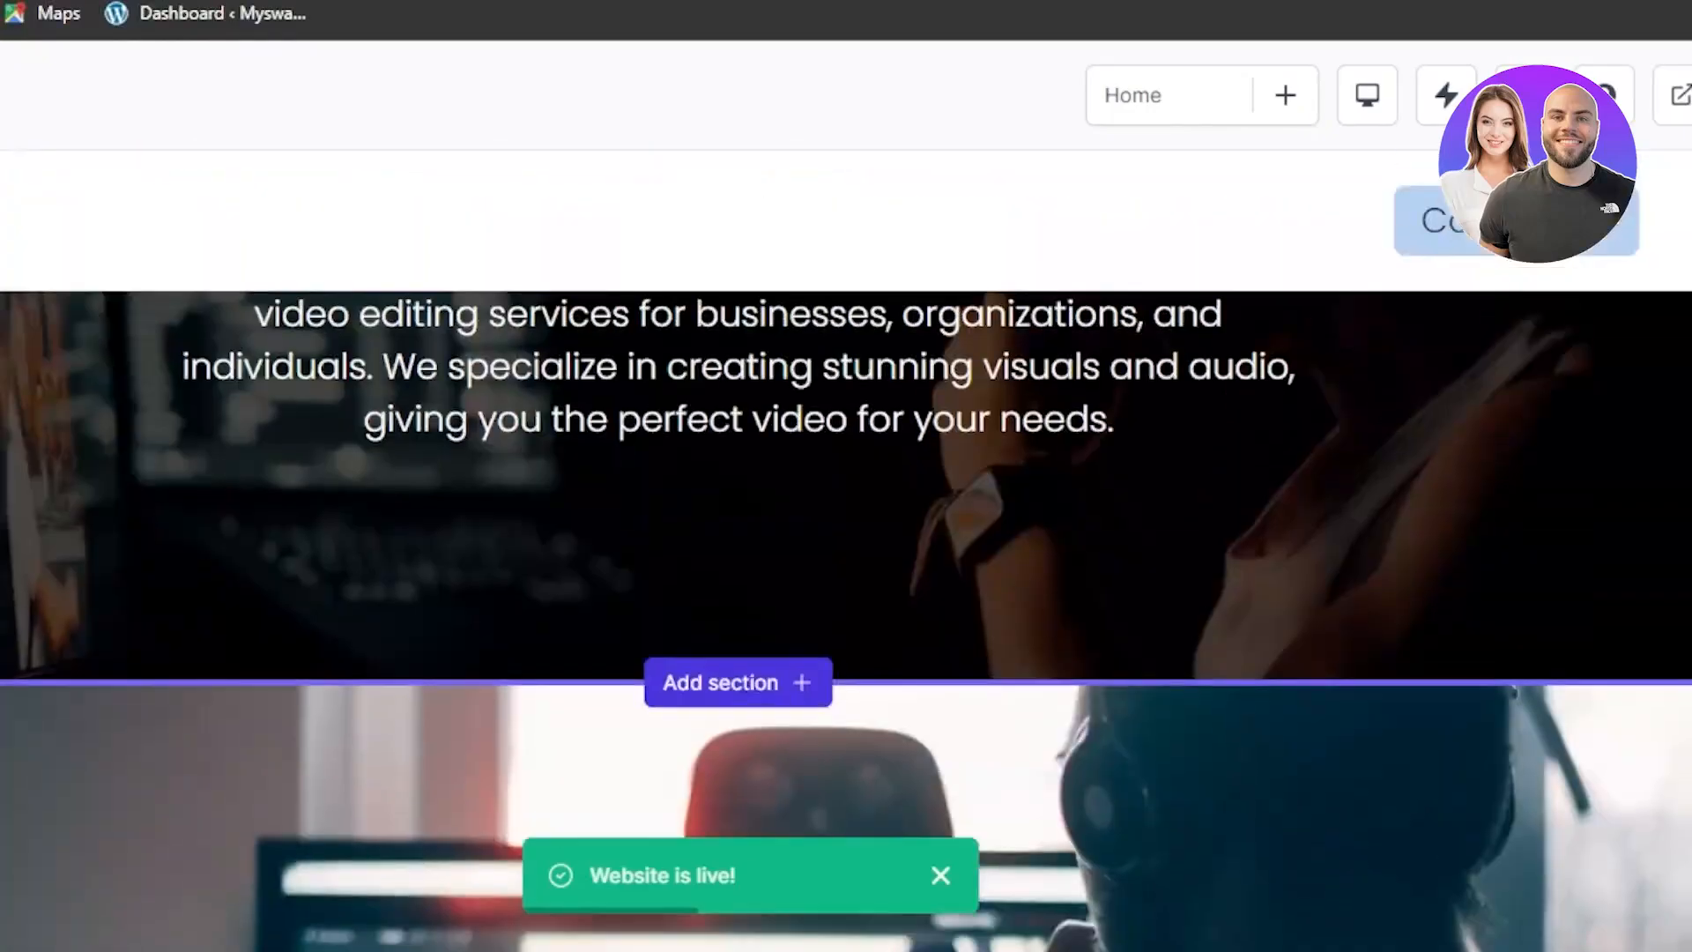
scroll(846, 617, down, 1)
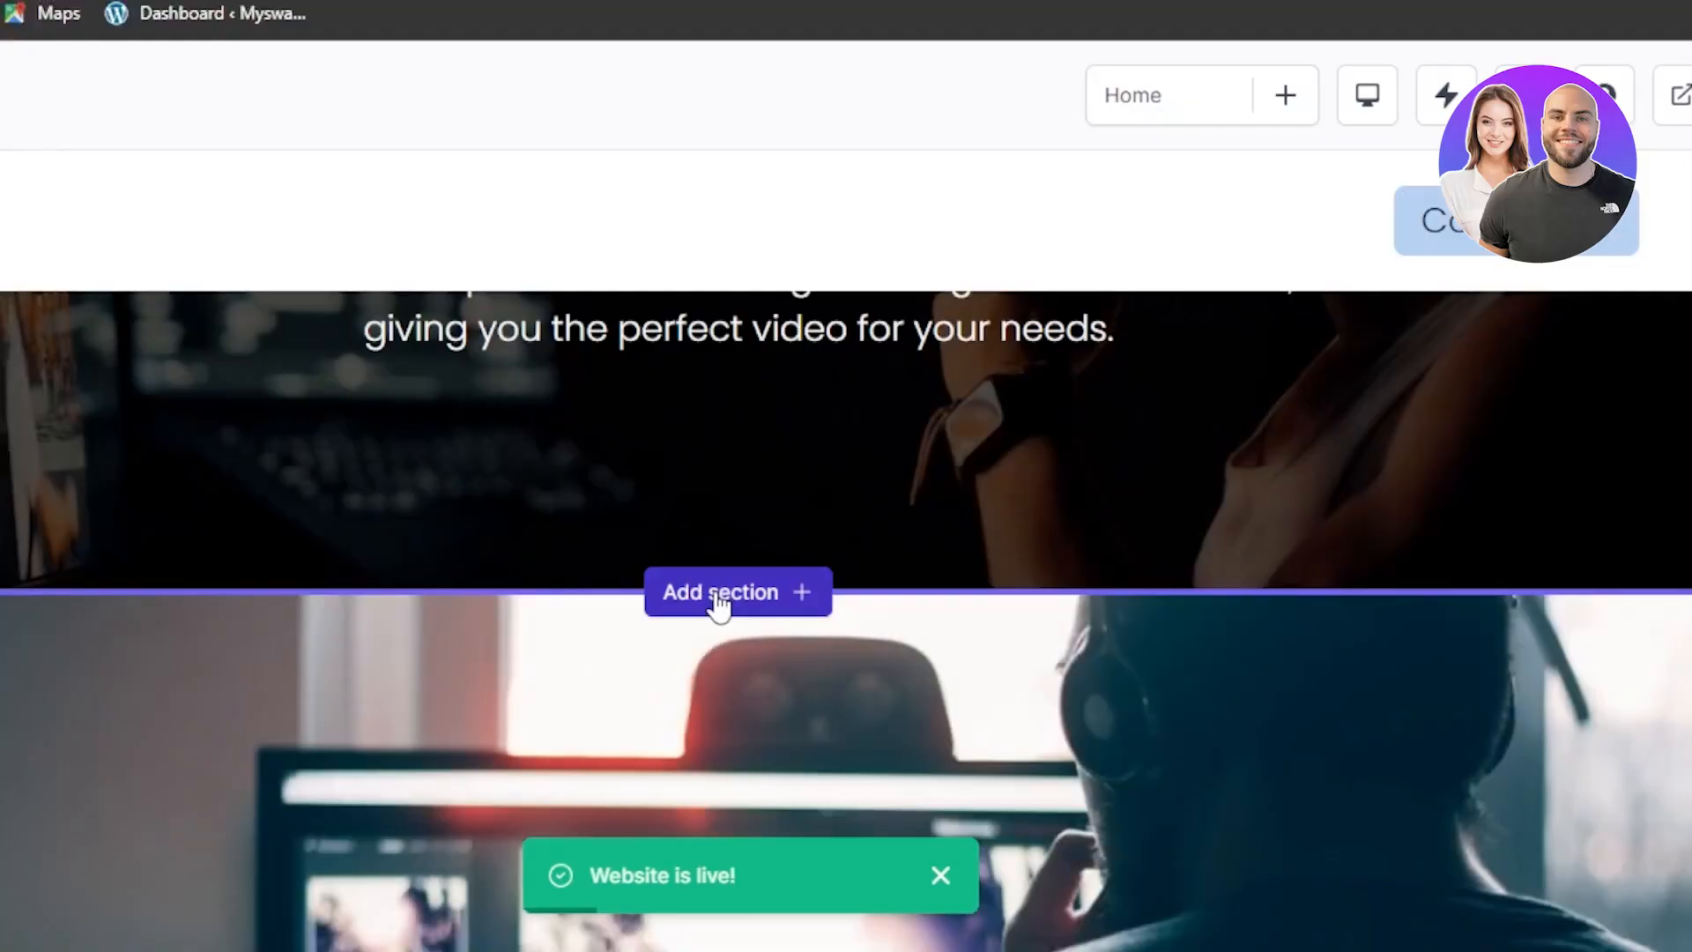
click(719, 592)
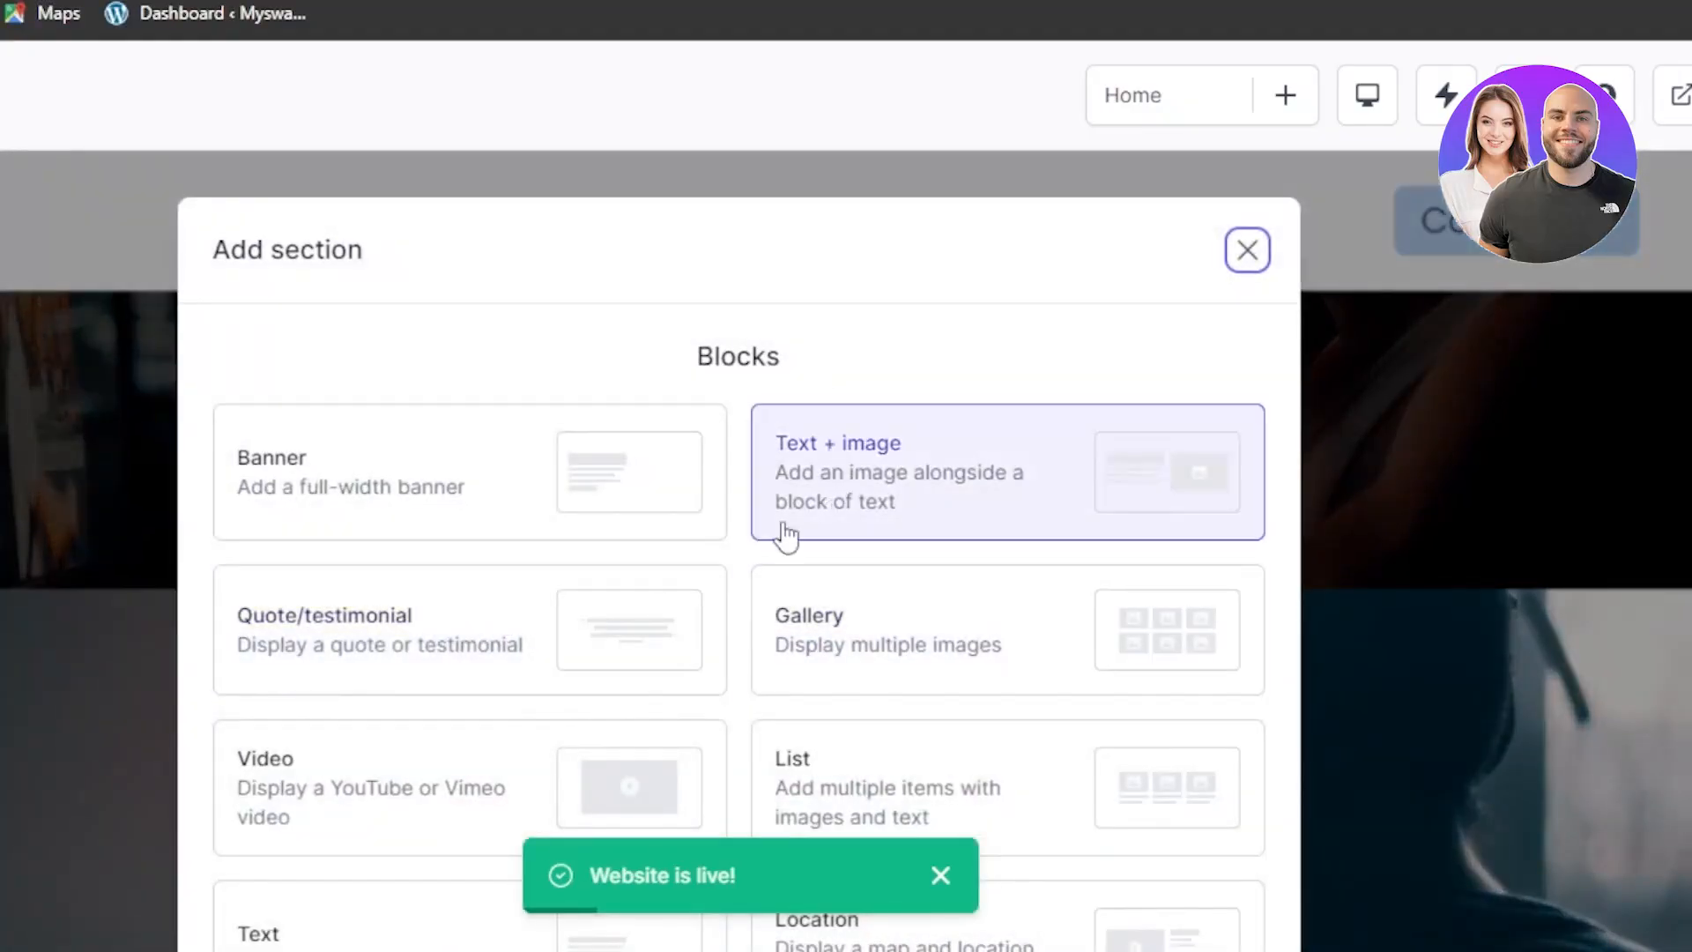
click(397, 936)
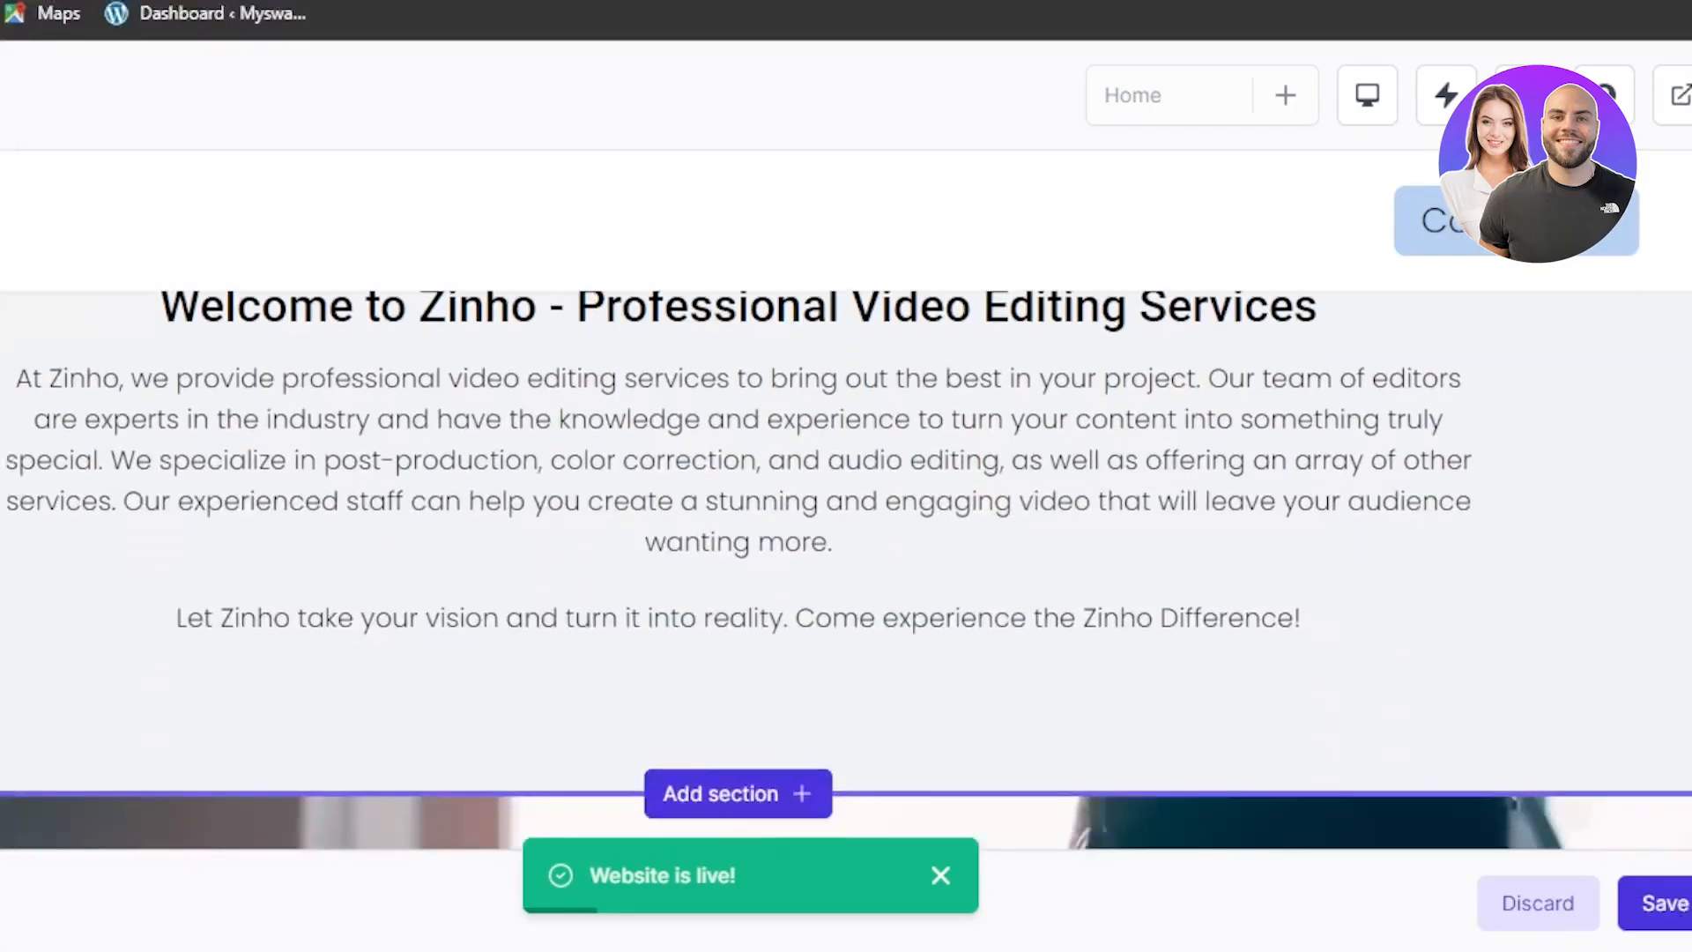
- Review the new text section and the testimonial and services sections further down the page
mouse_move(418, 821)
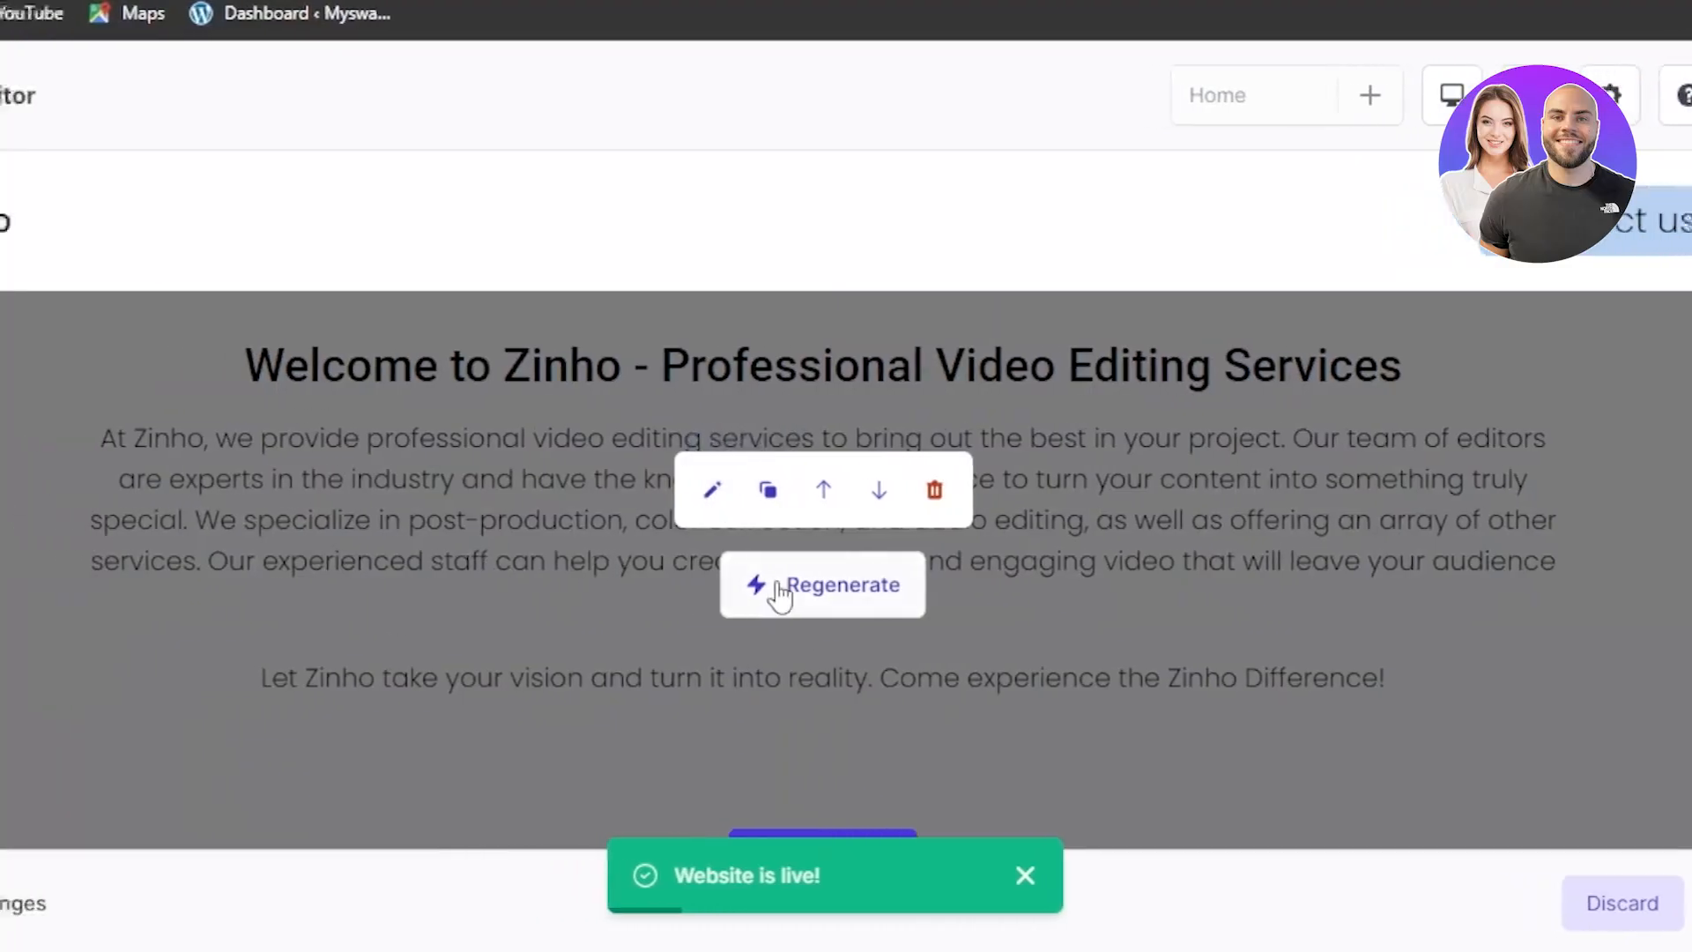
scroll(1553, 438, down, 5)
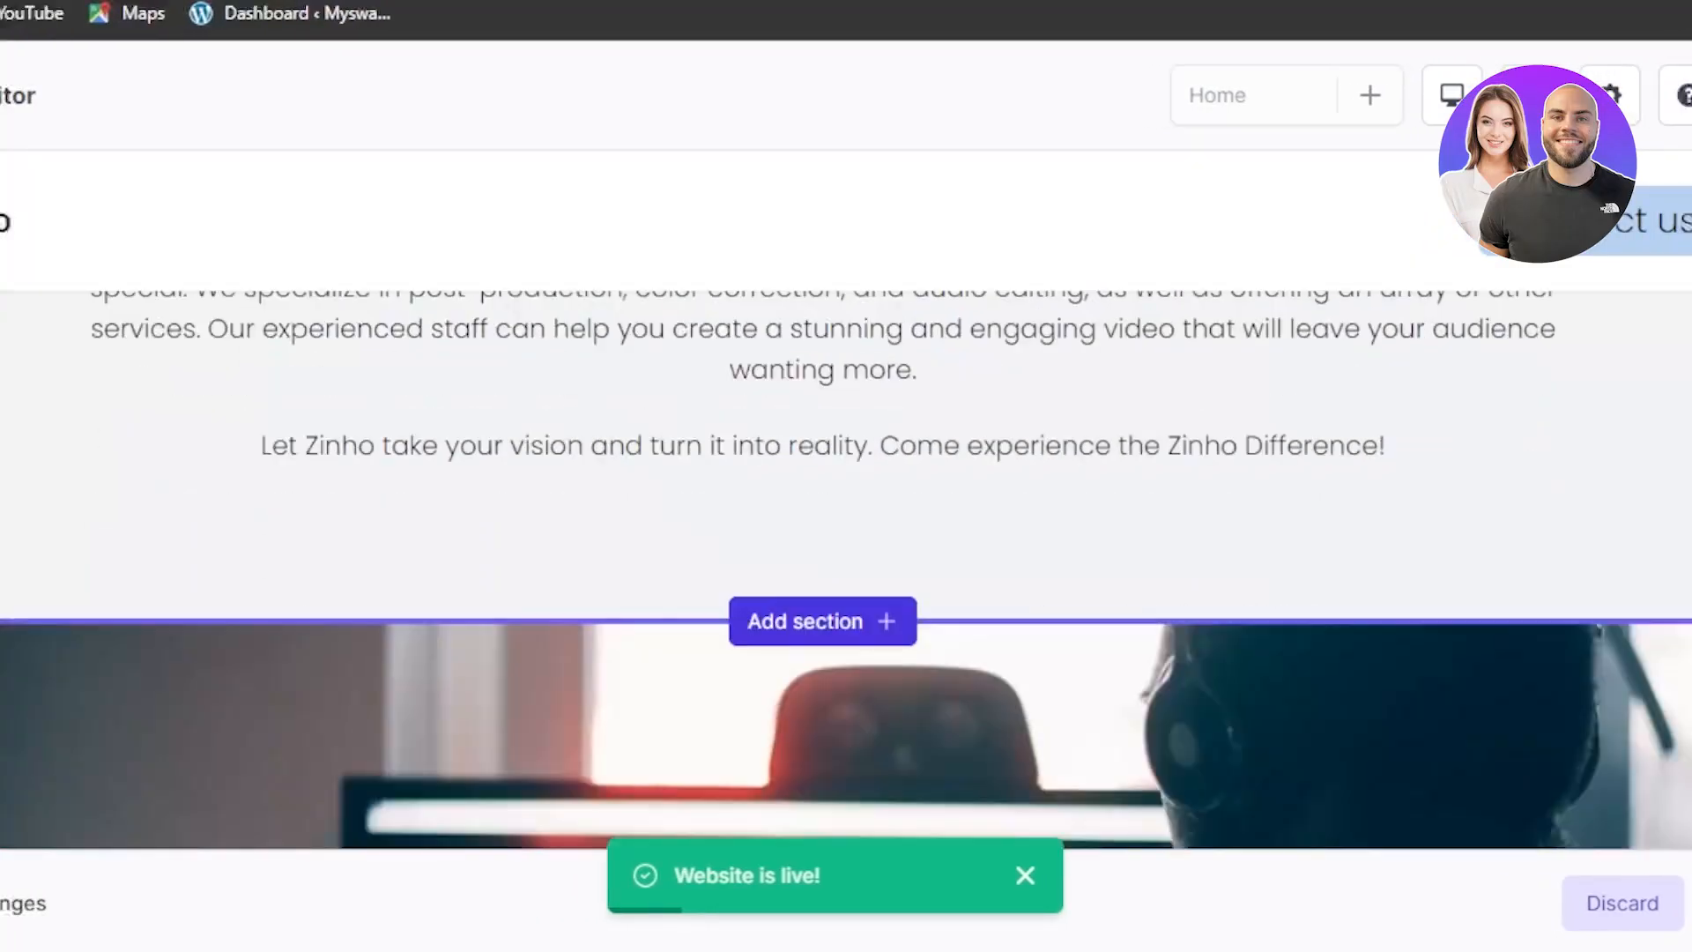
scroll(846, 569, down, 7)
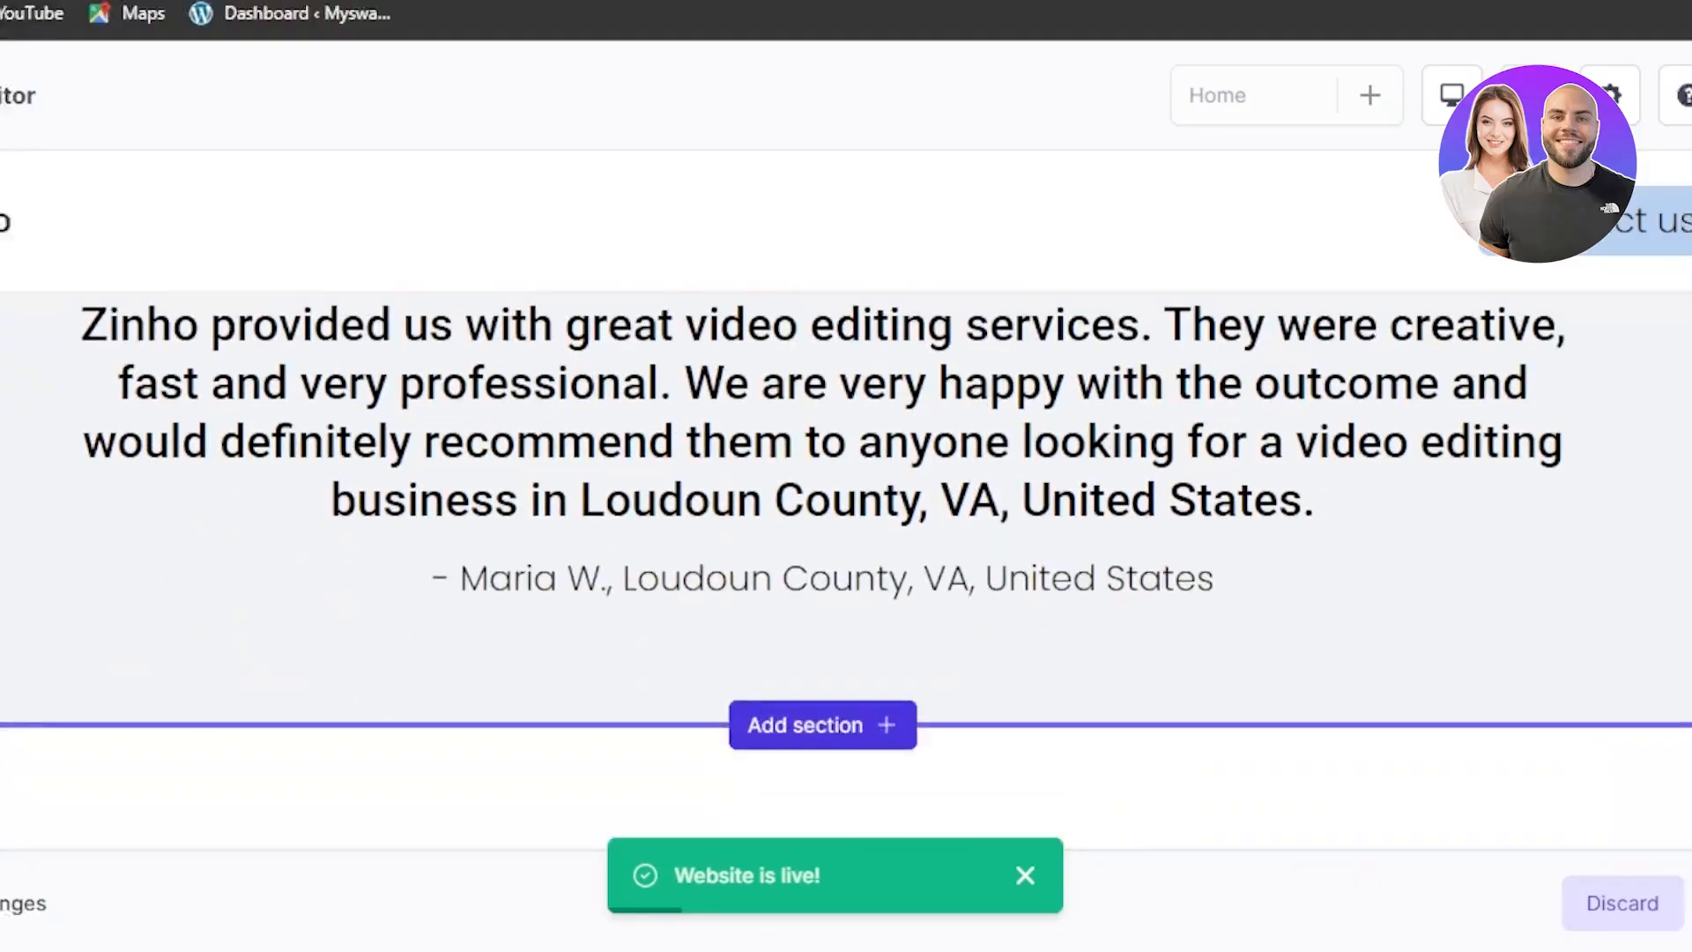
scroll(846, 568, up, 1)
scroll(846, 568, down, 10)
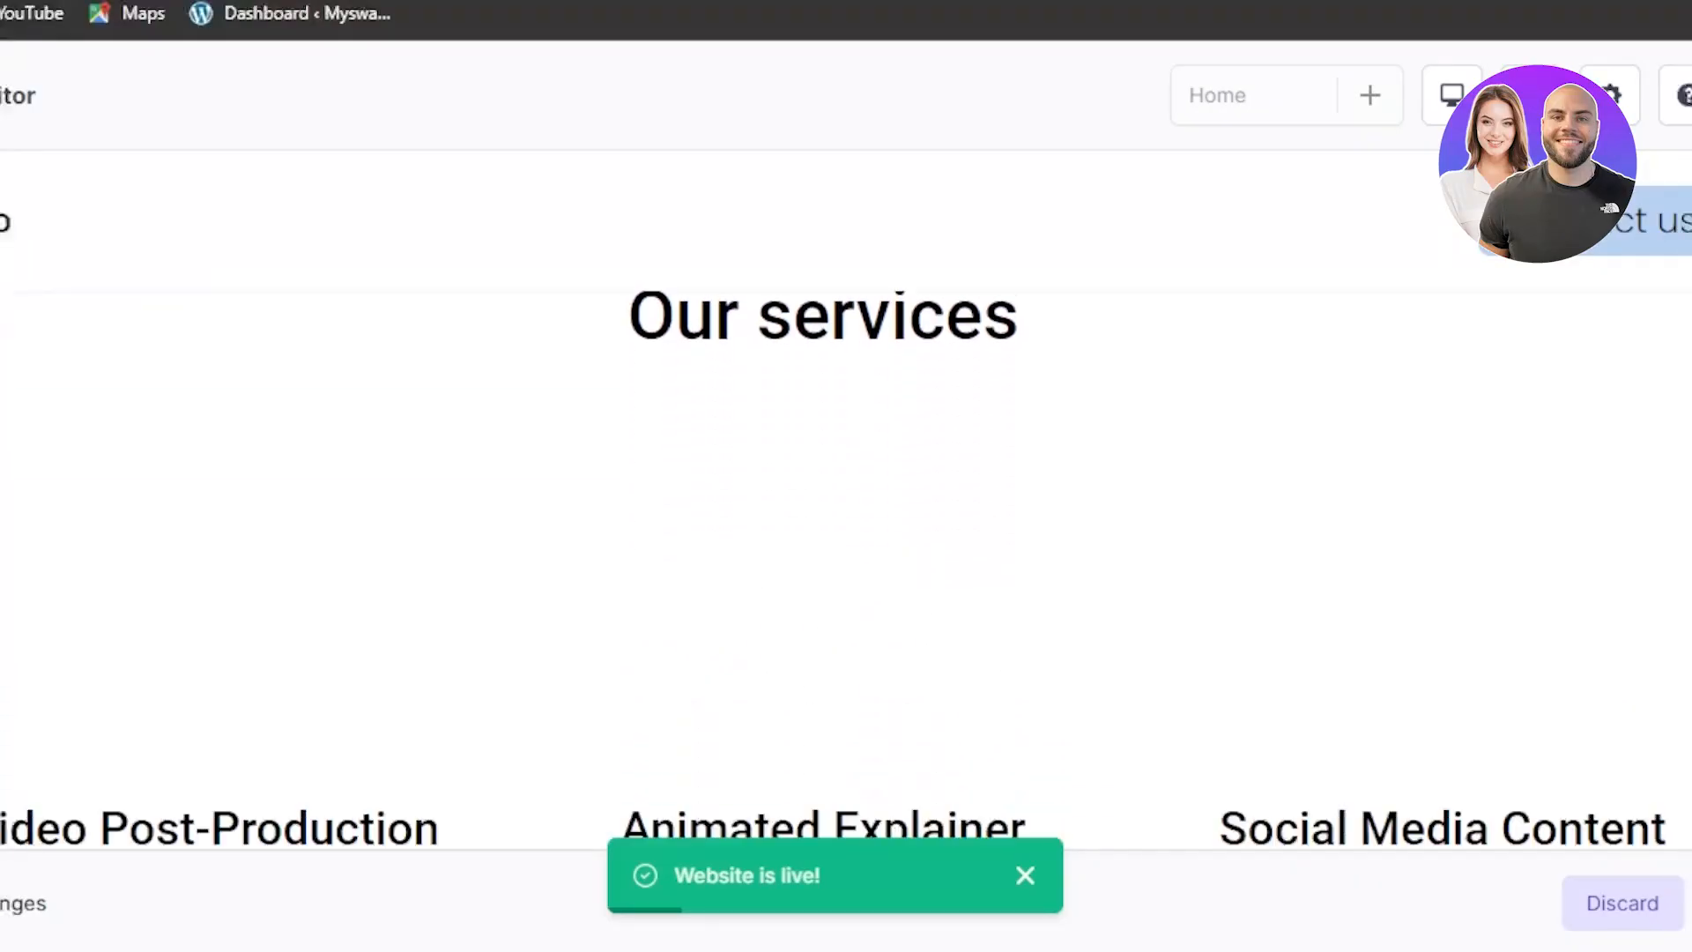
- Open the "Our services" list section's settings and examine its display options and list items
scroll(846, 568, up, 6)
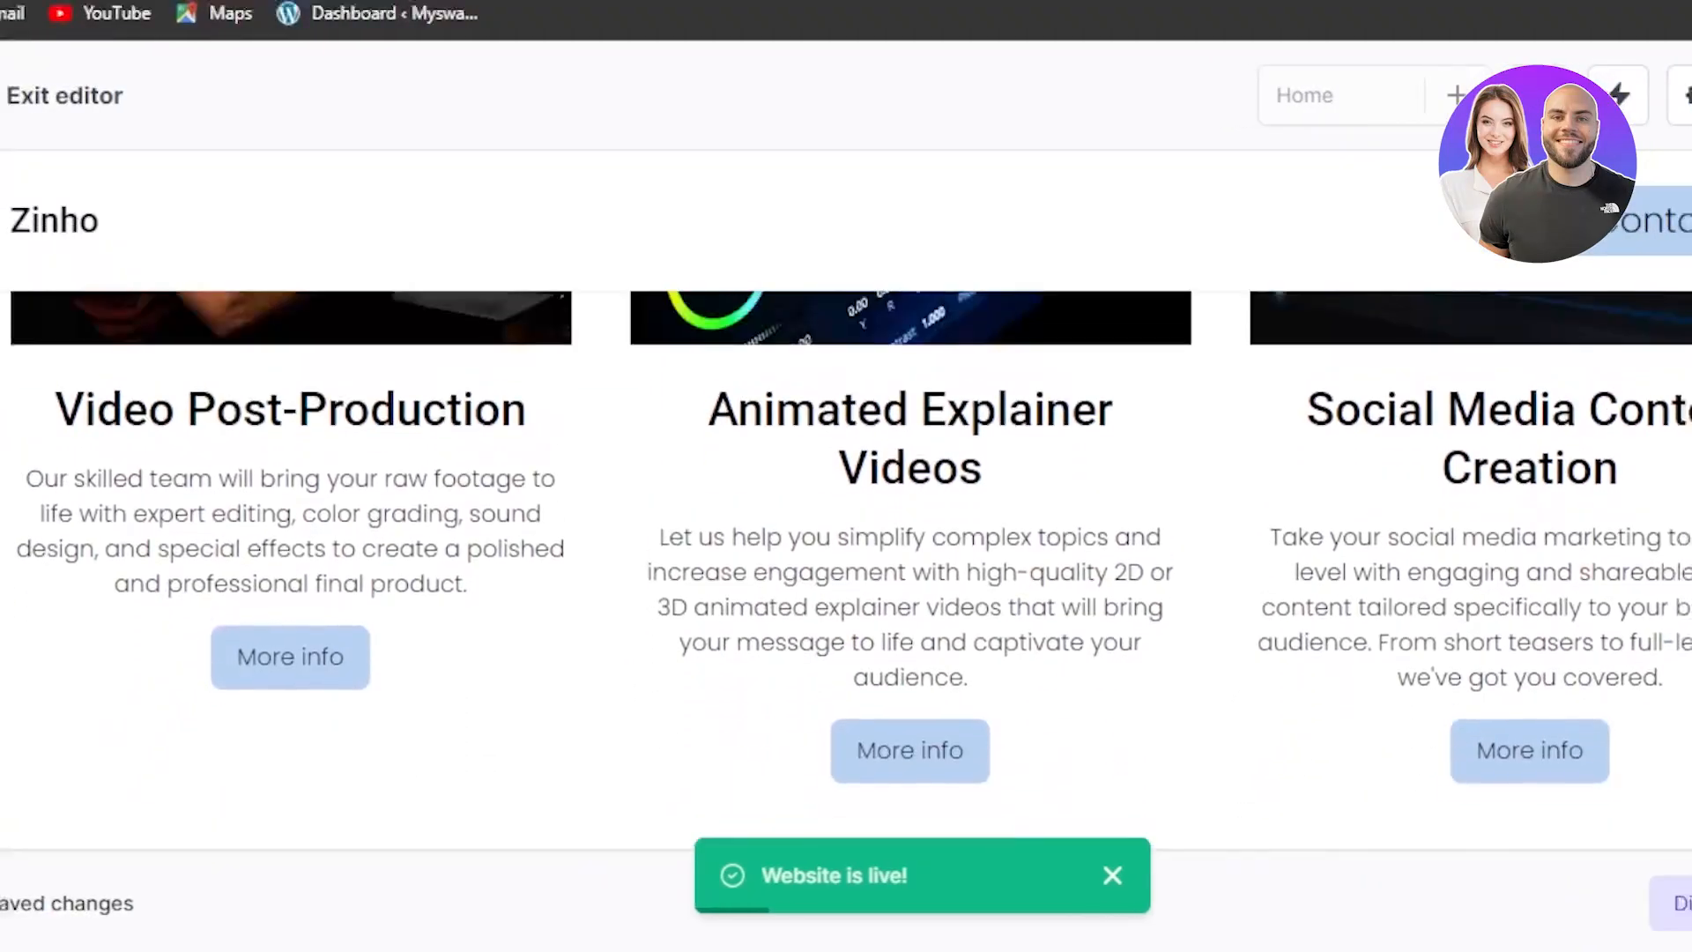
scroll(846, 569, down, 5)
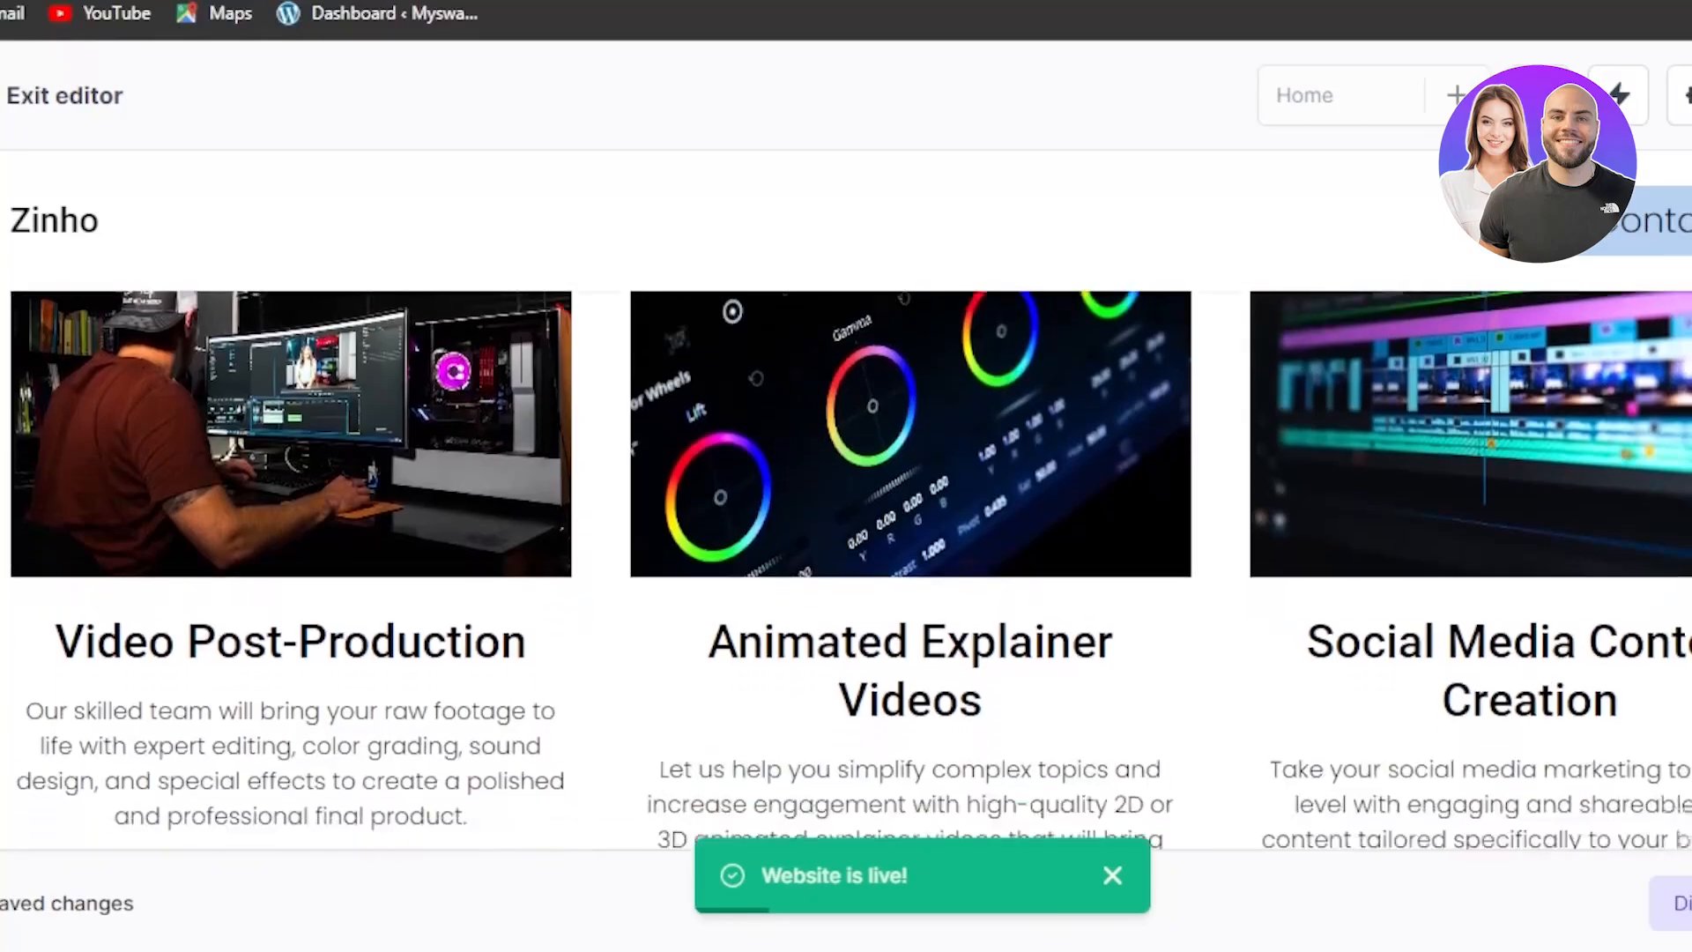
scroll(846, 568, up, 1)
mouse_move(367, 615)
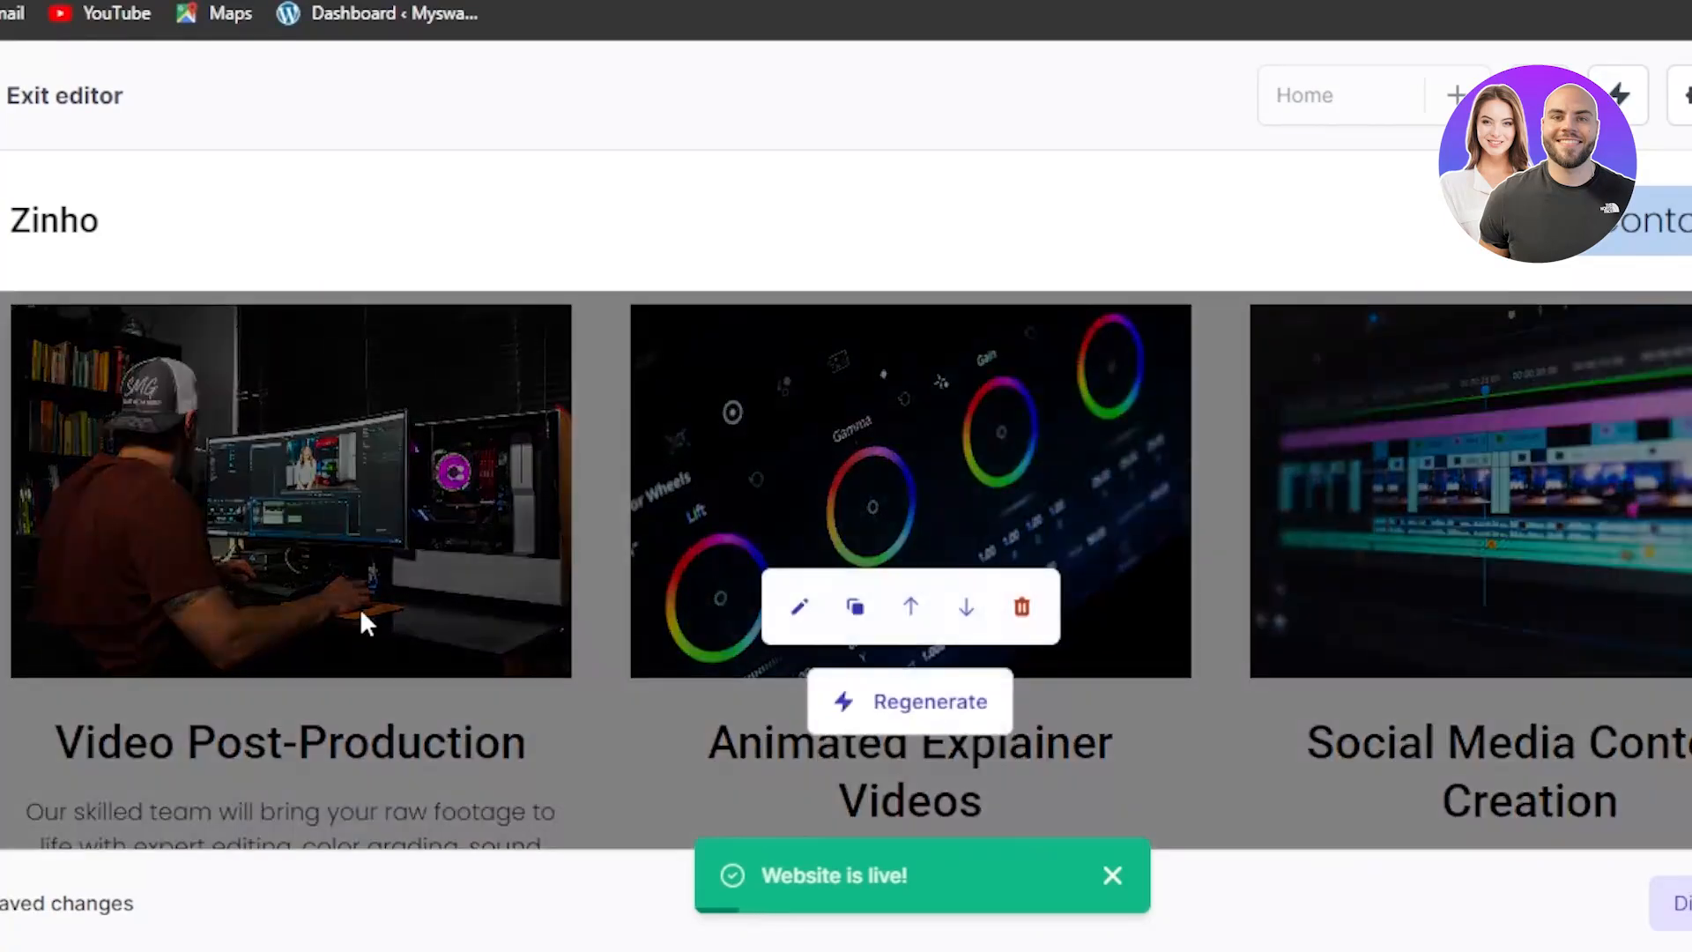
click(800, 617)
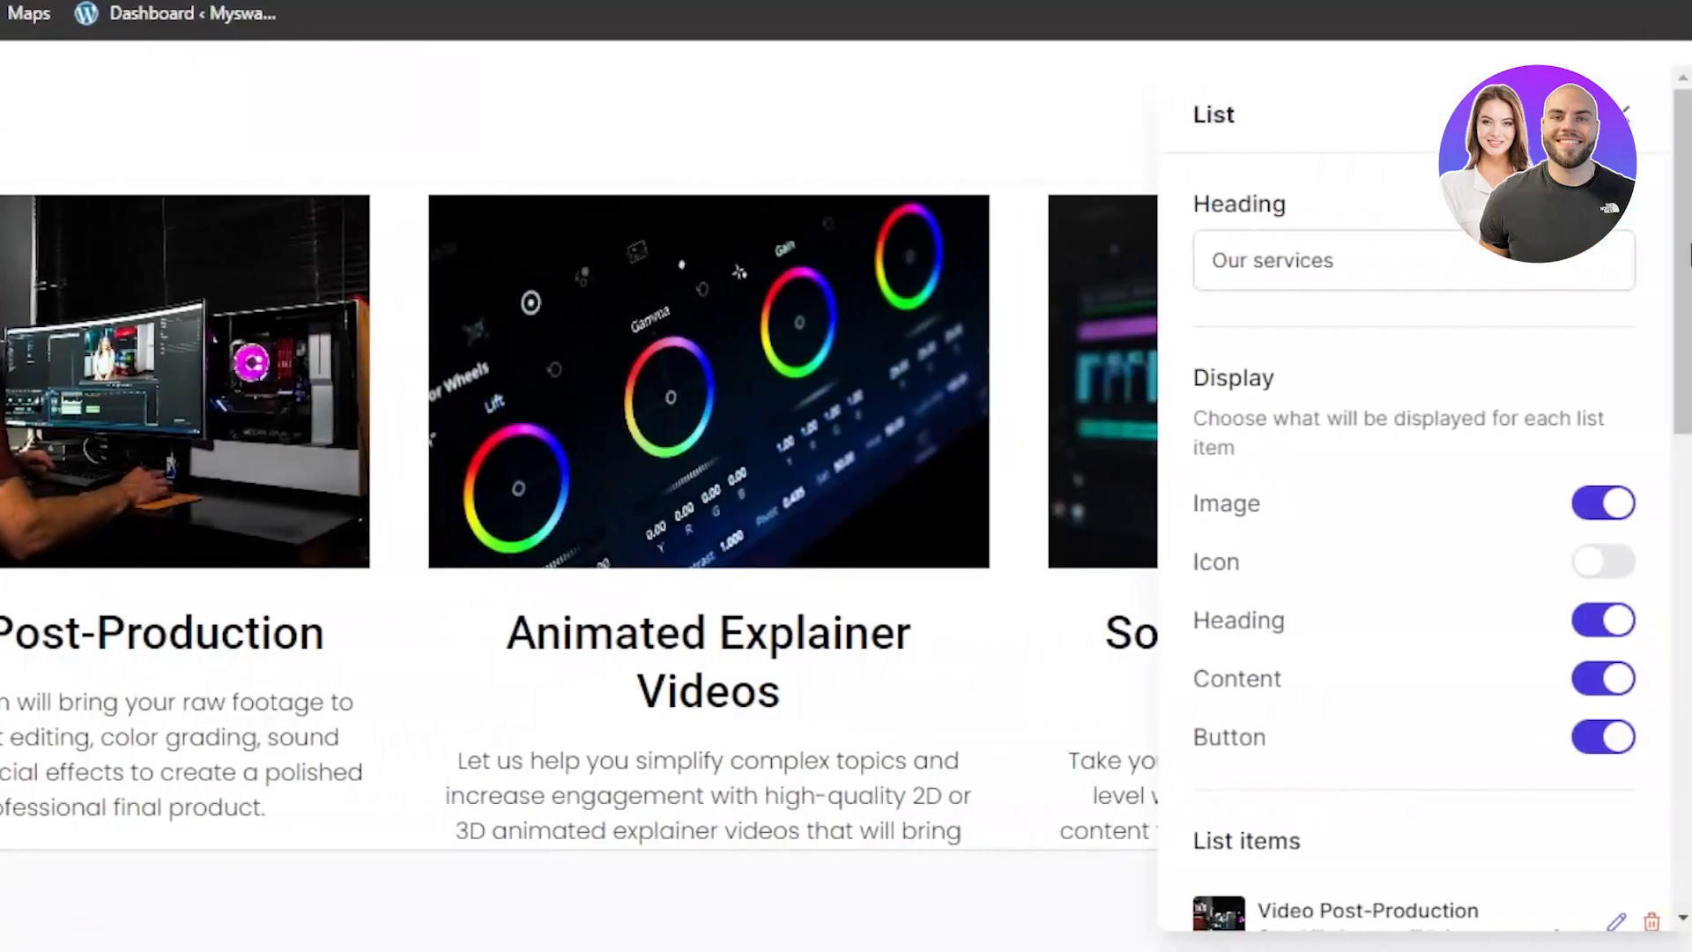
scroll(1414, 528, down, 5)
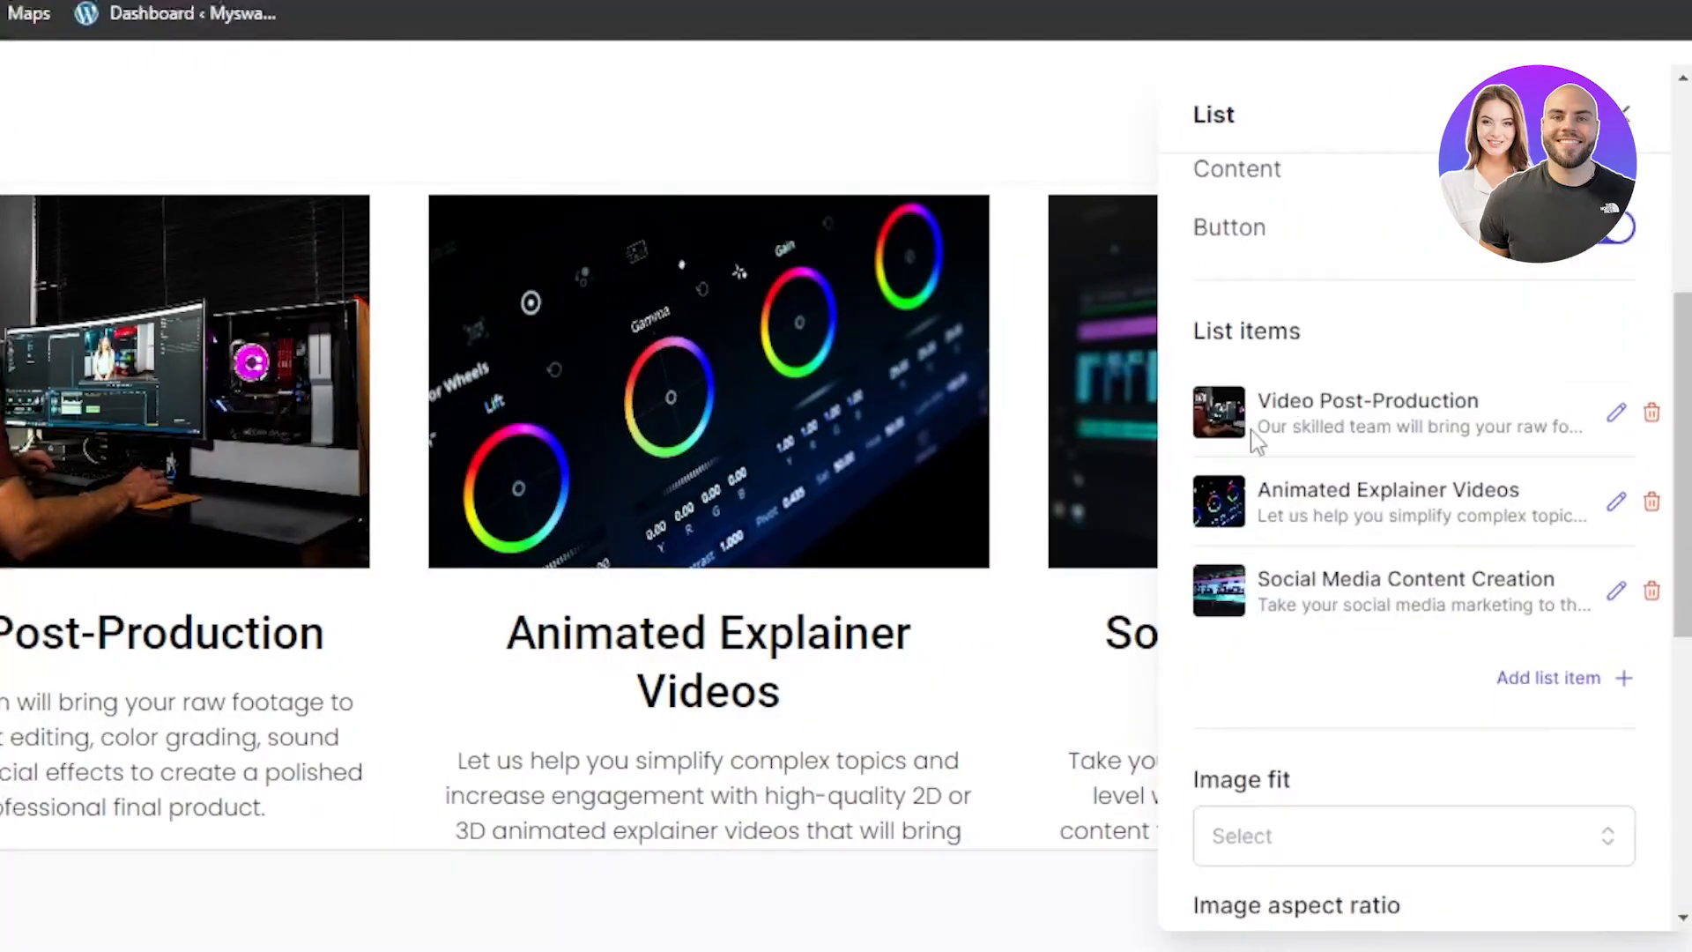
- Inspect the image, title and content options of the Video Post-Production list item, and close the list settings
click(1617, 415)
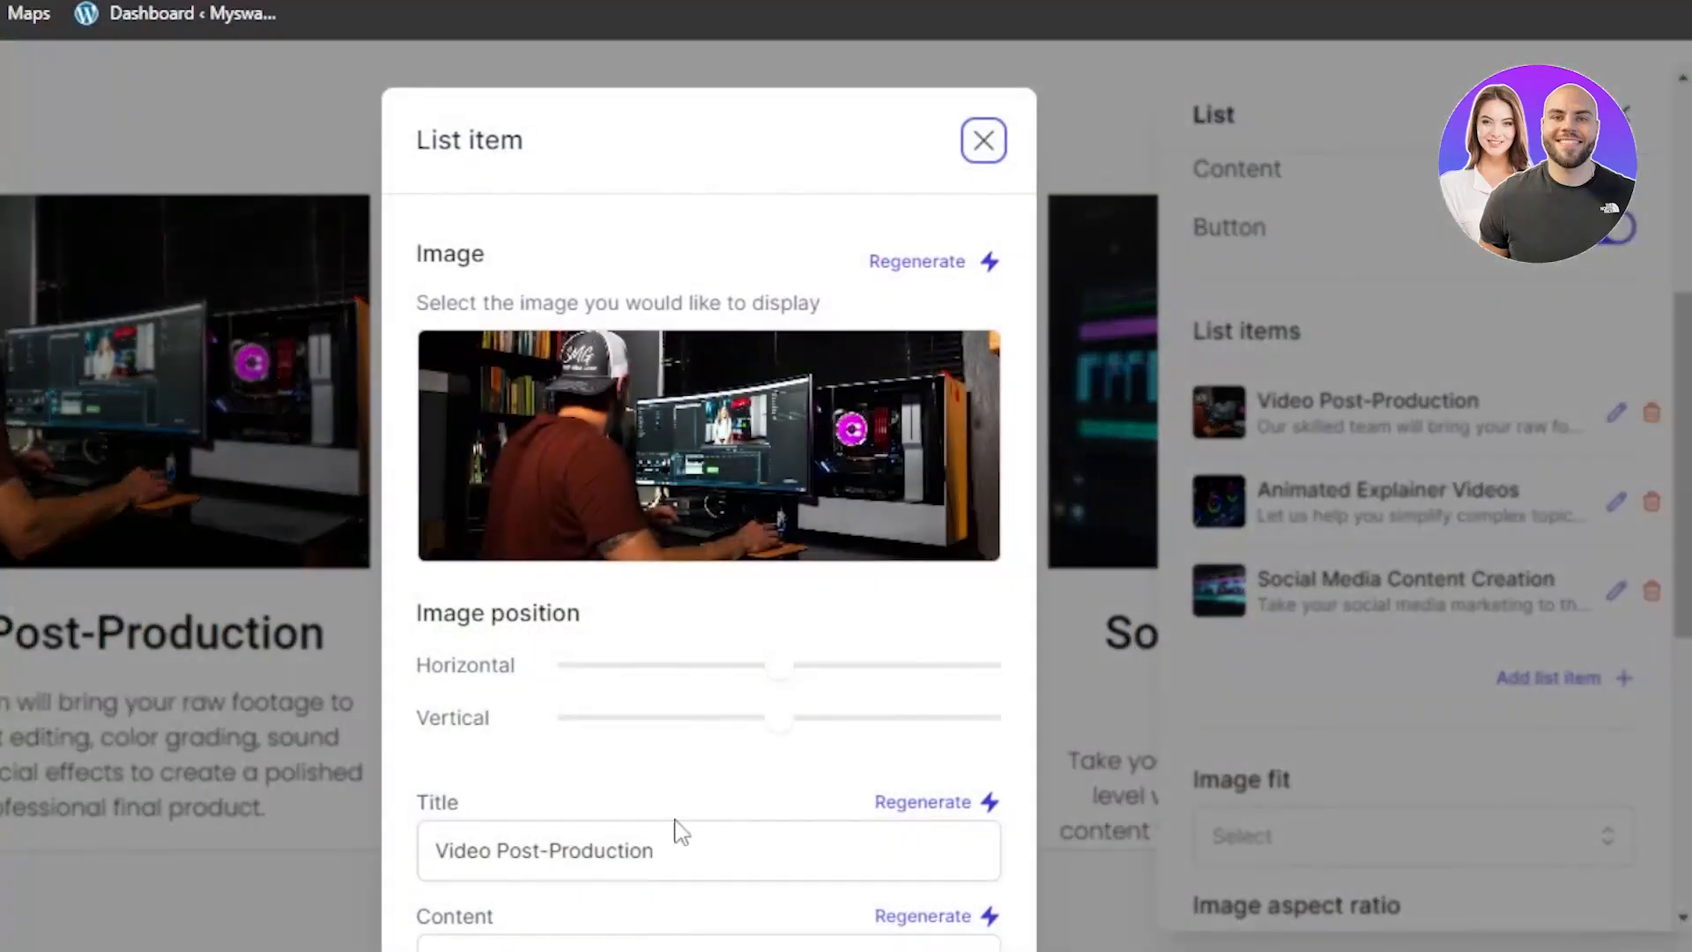
mouse_move(604, 483)
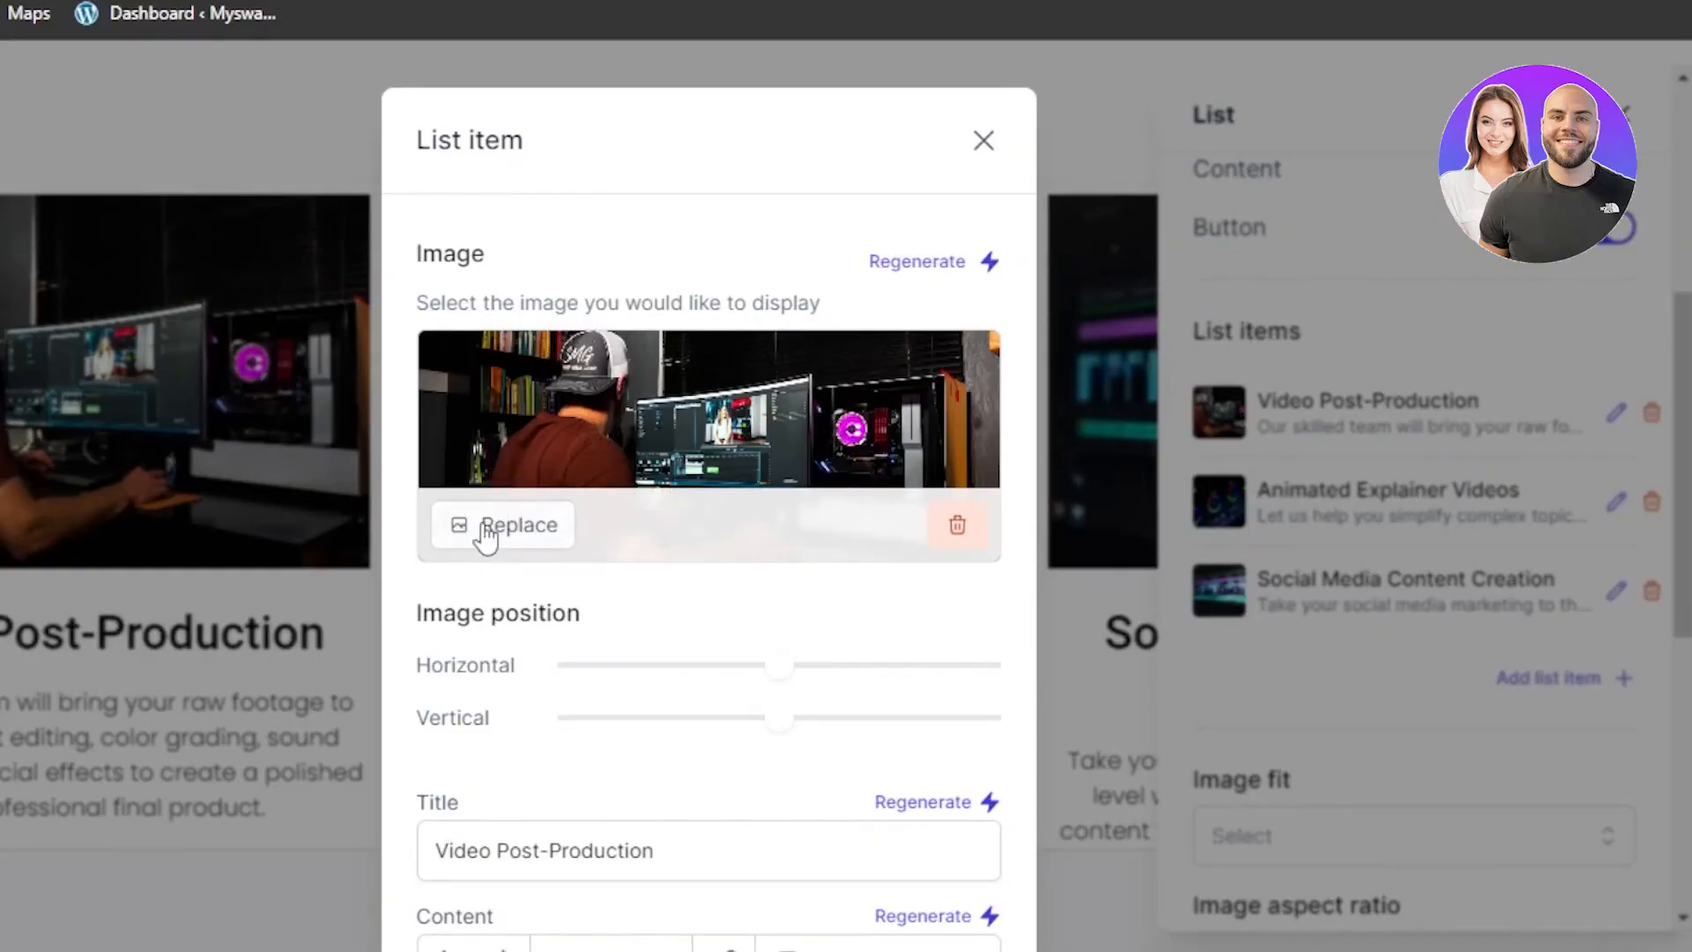
click(985, 143)
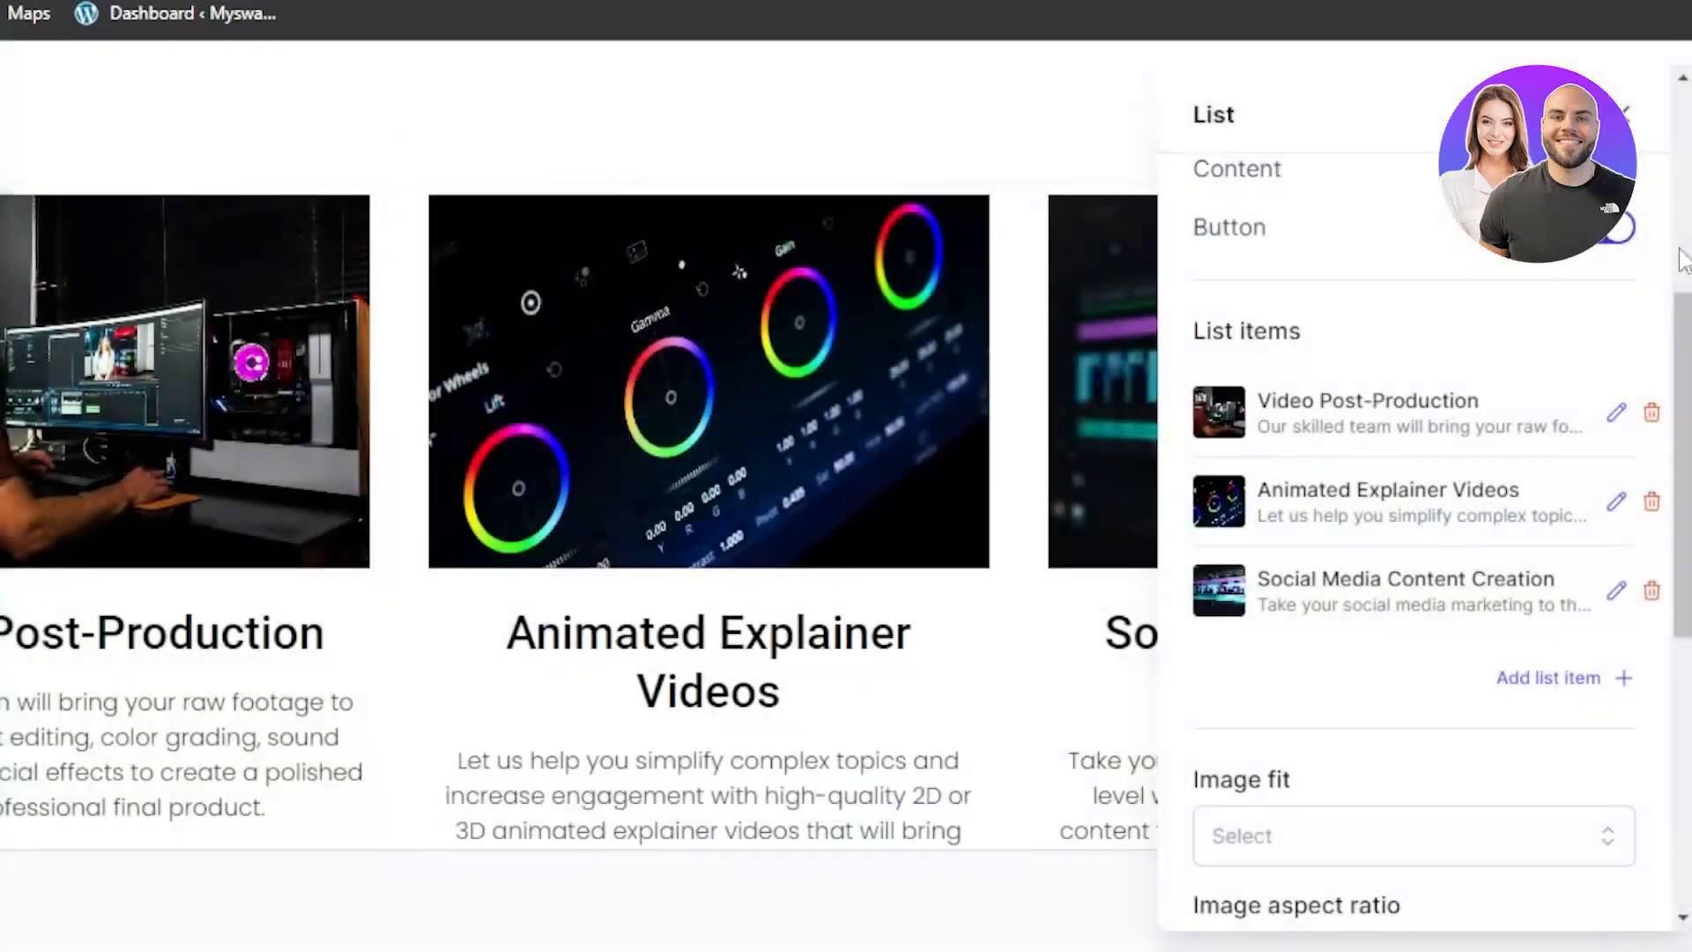
click(1632, 119)
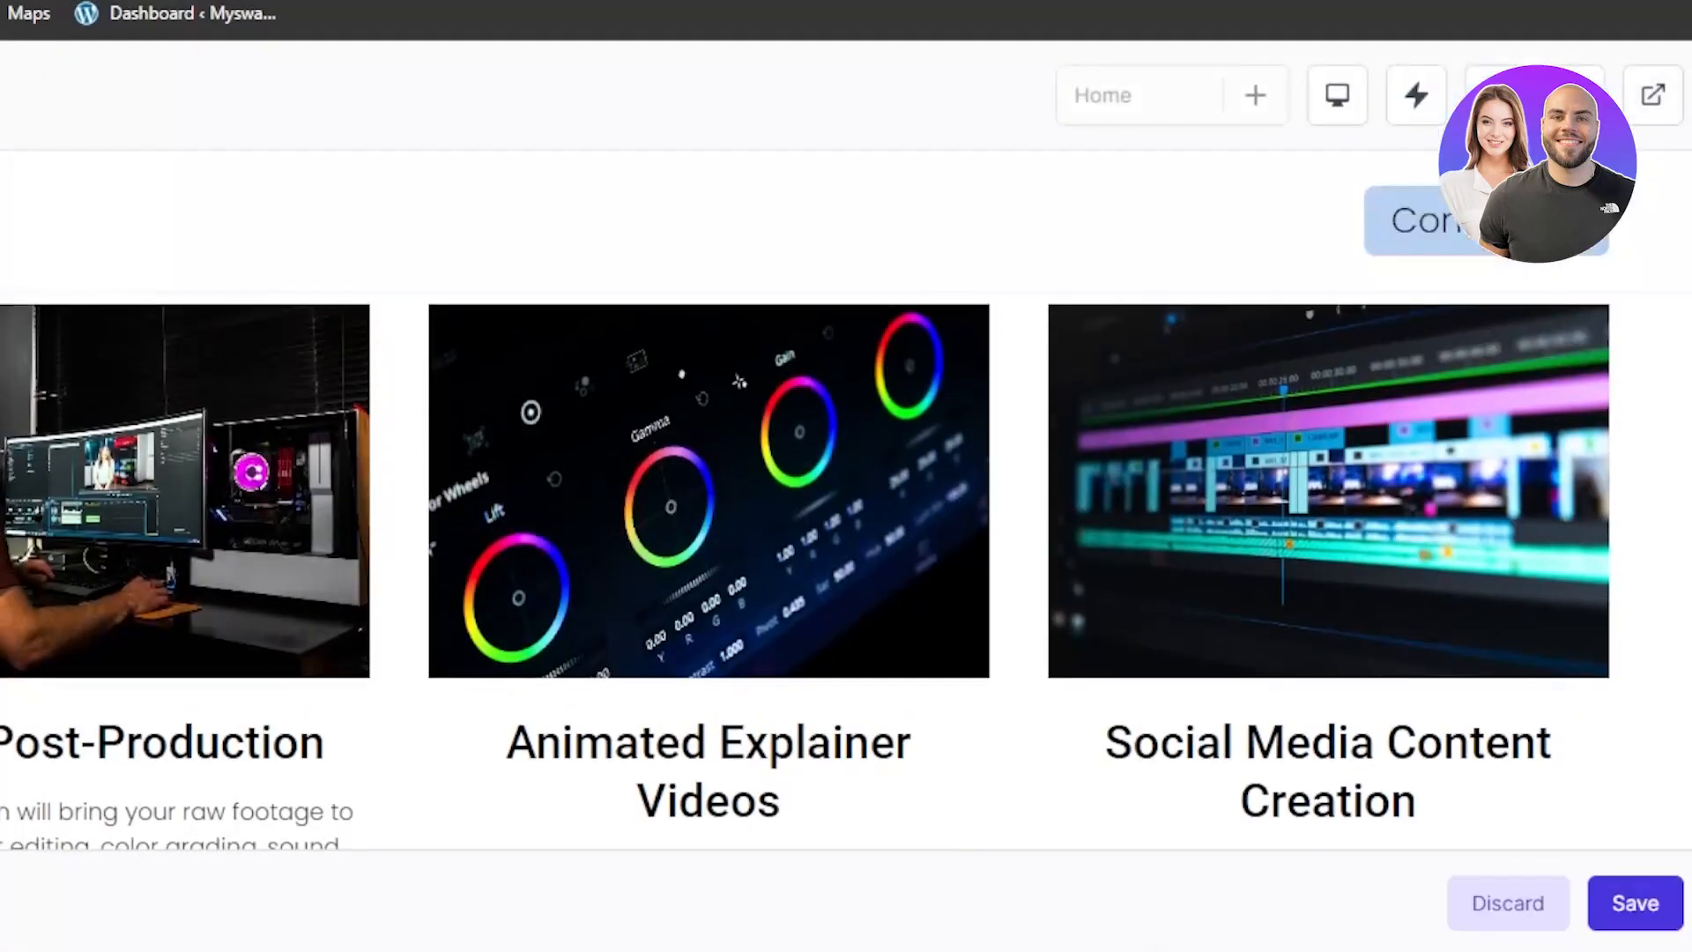
- Review the remaining sections below the services, including the location map, contact form, about text and footer
scroll(847, 570, down, 10)
scroll(846, 570, up, 6)
scroll(846, 570, down, 3)
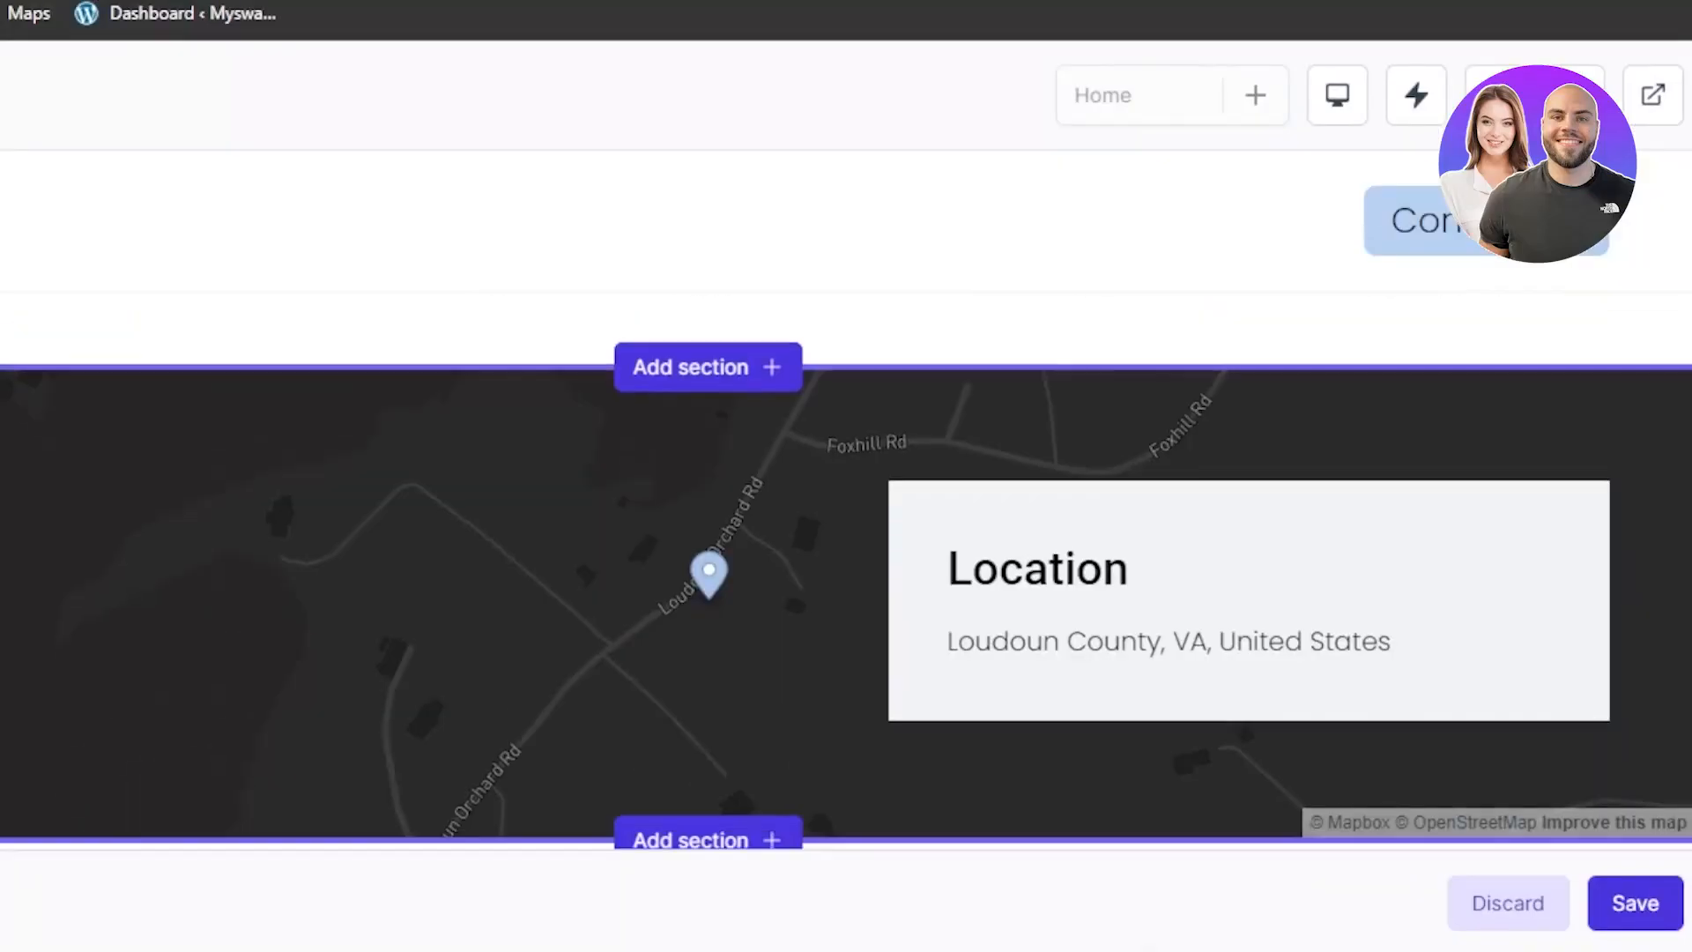
scroll(846, 569, down, 5)
scroll(846, 569, up, 3)
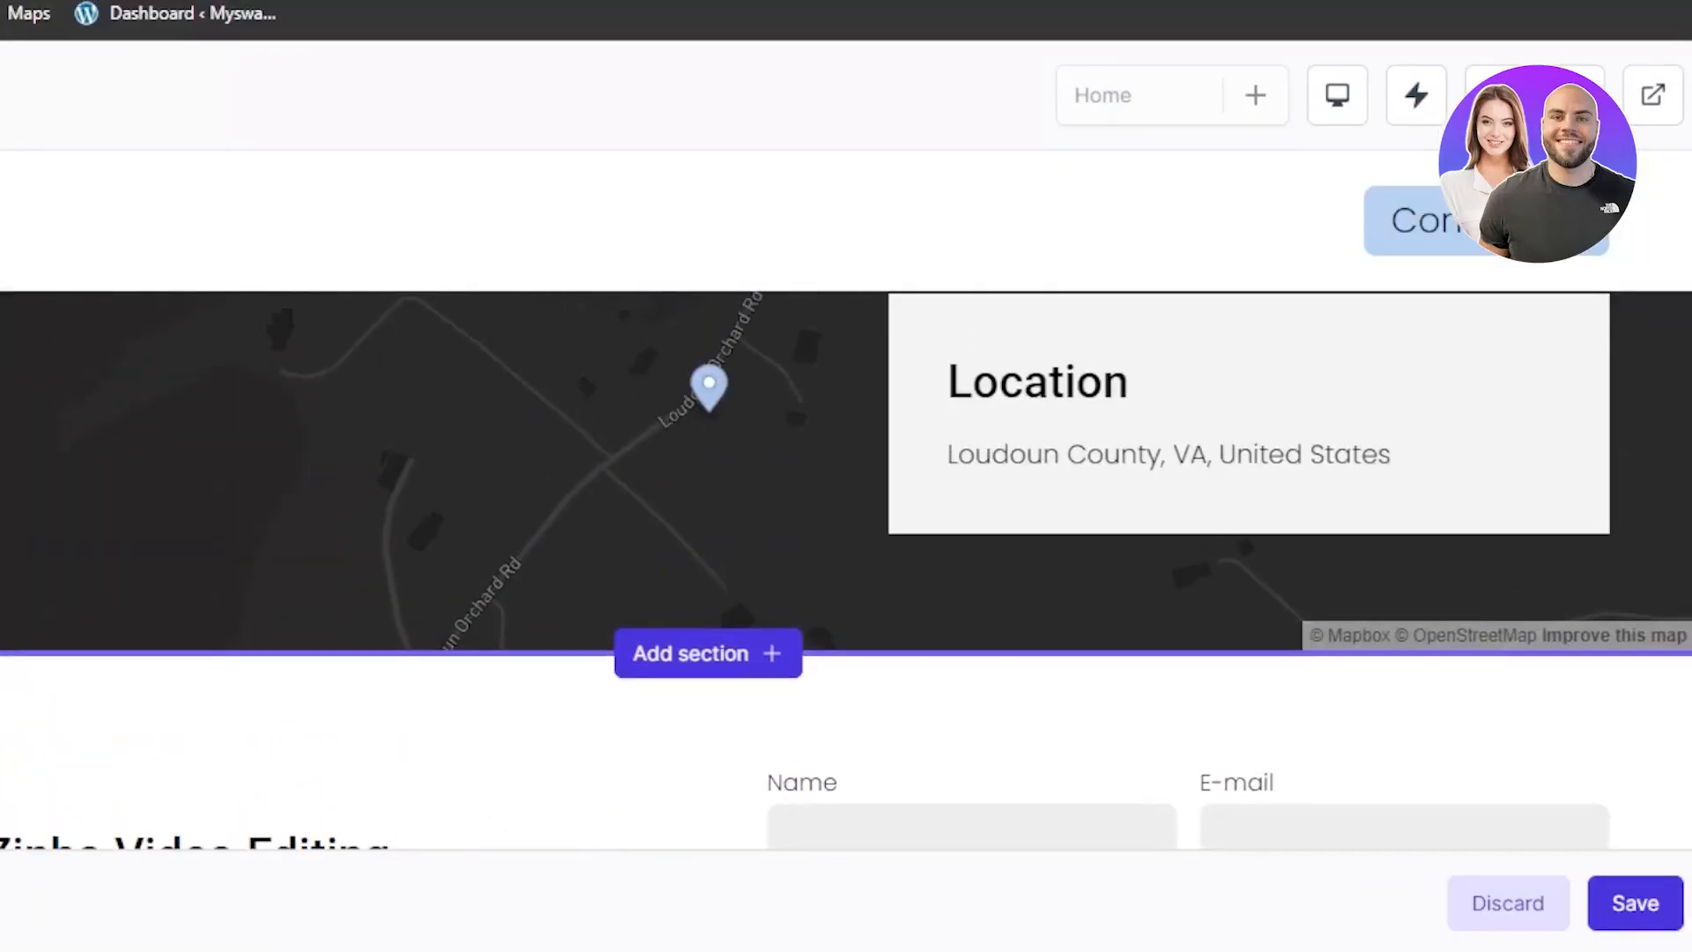
scroll(846, 570, down, 6)
scroll(846, 570, up, 2)
scroll(846, 569, down, 3)
scroll(846, 569, down, 3)
scroll(846, 570, up, 5)
scroll(846, 569, down, 3)
scroll(846, 569, down, 5)
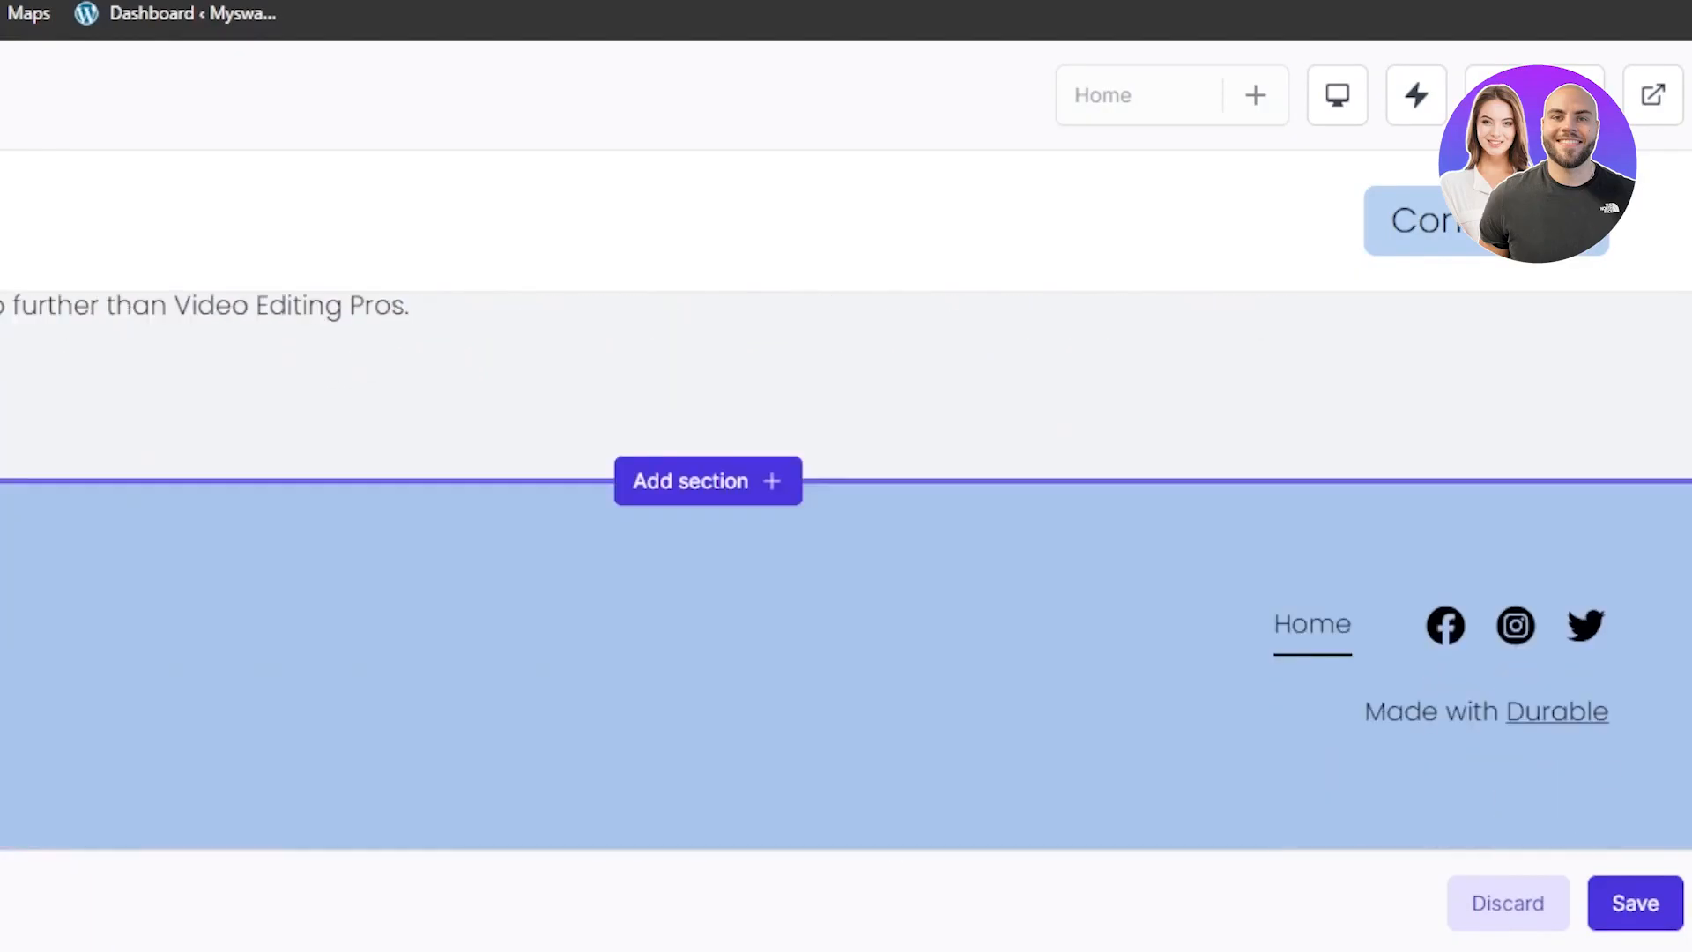
- Save the website changes and open the site through its generated temporary link
mouse_move(809, 710)
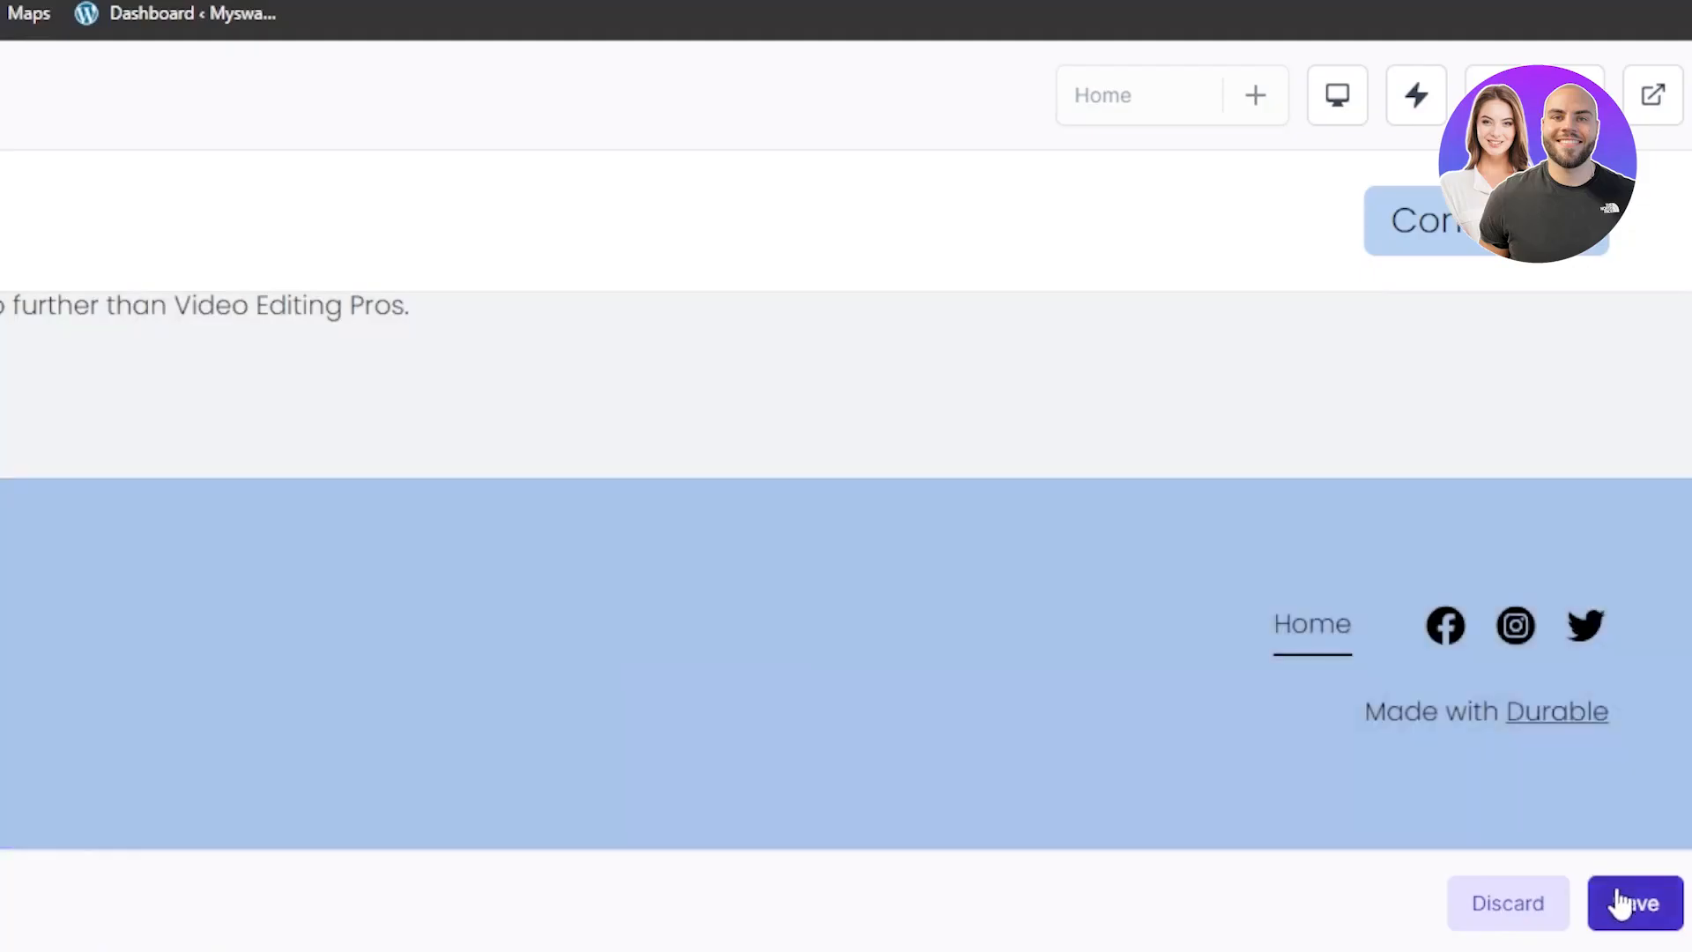
click(1622, 900)
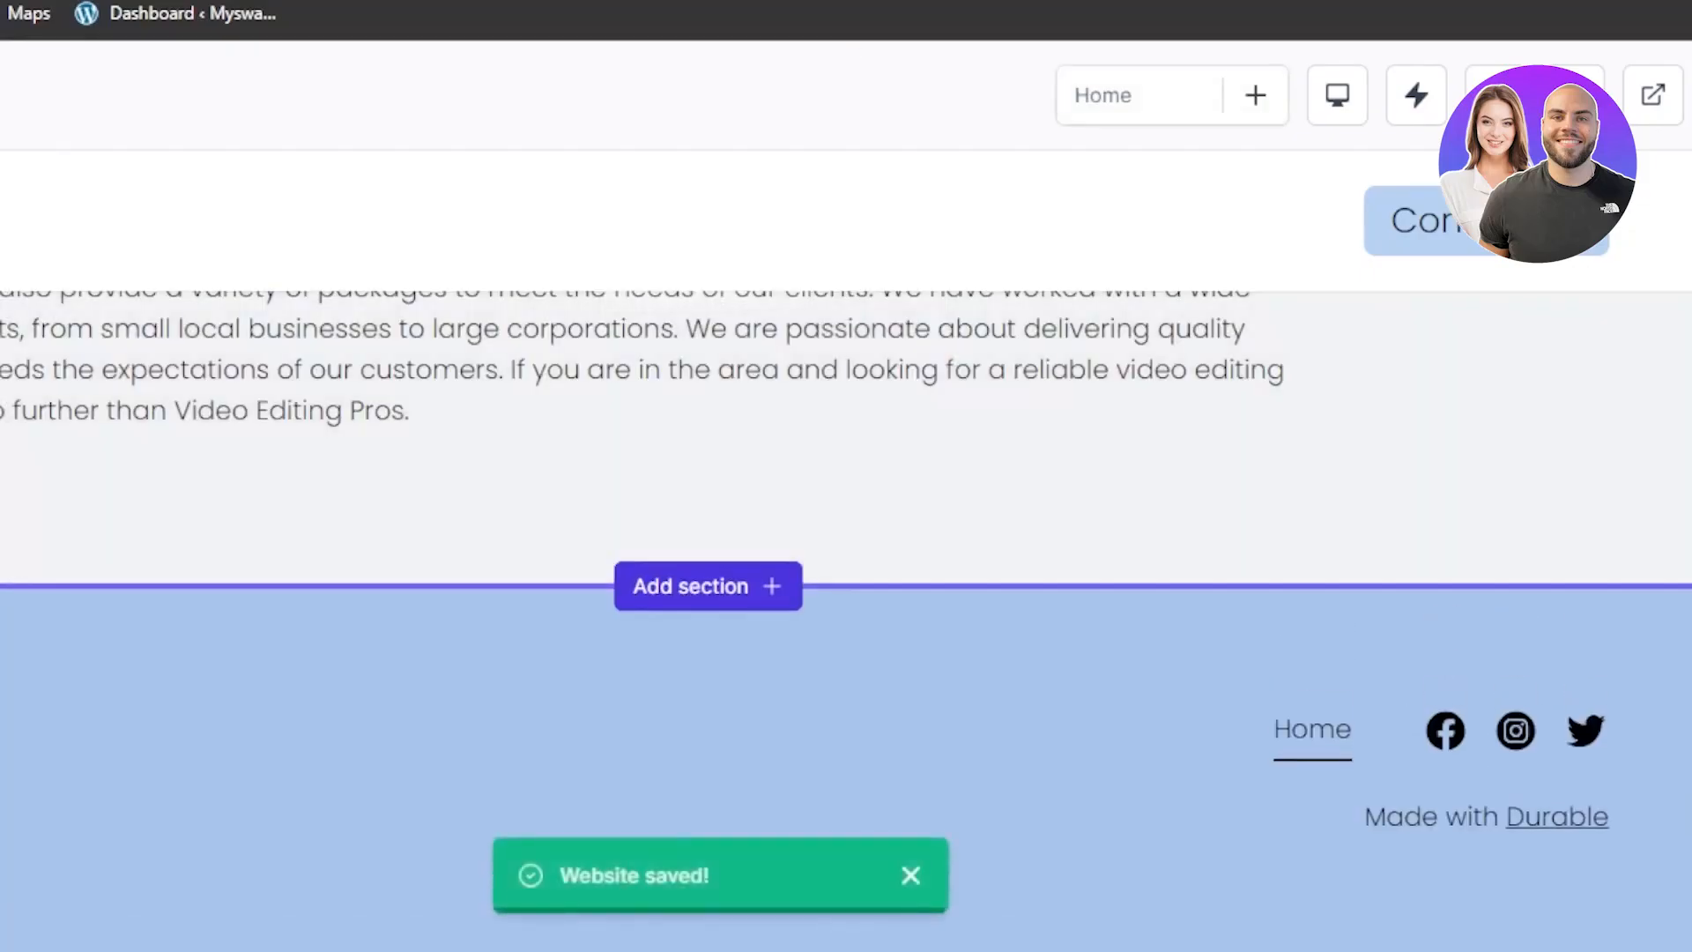
scroll(846, 528, up, 5)
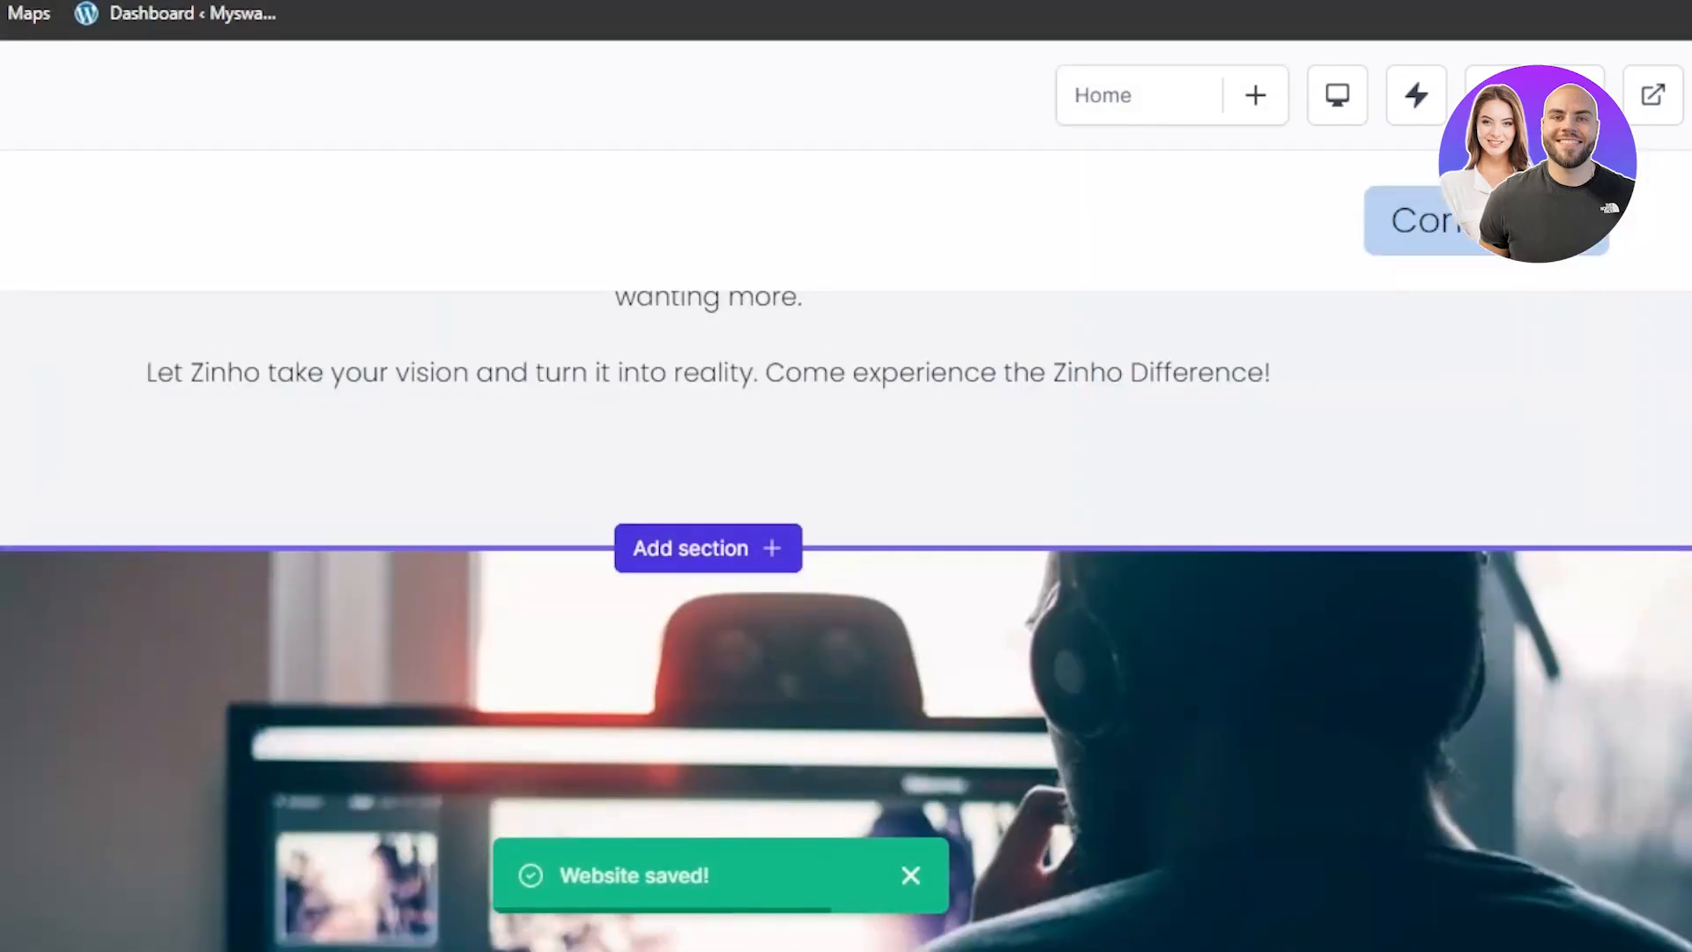
scroll(846, 546, up, 10)
scroll(846, 617, down, 20)
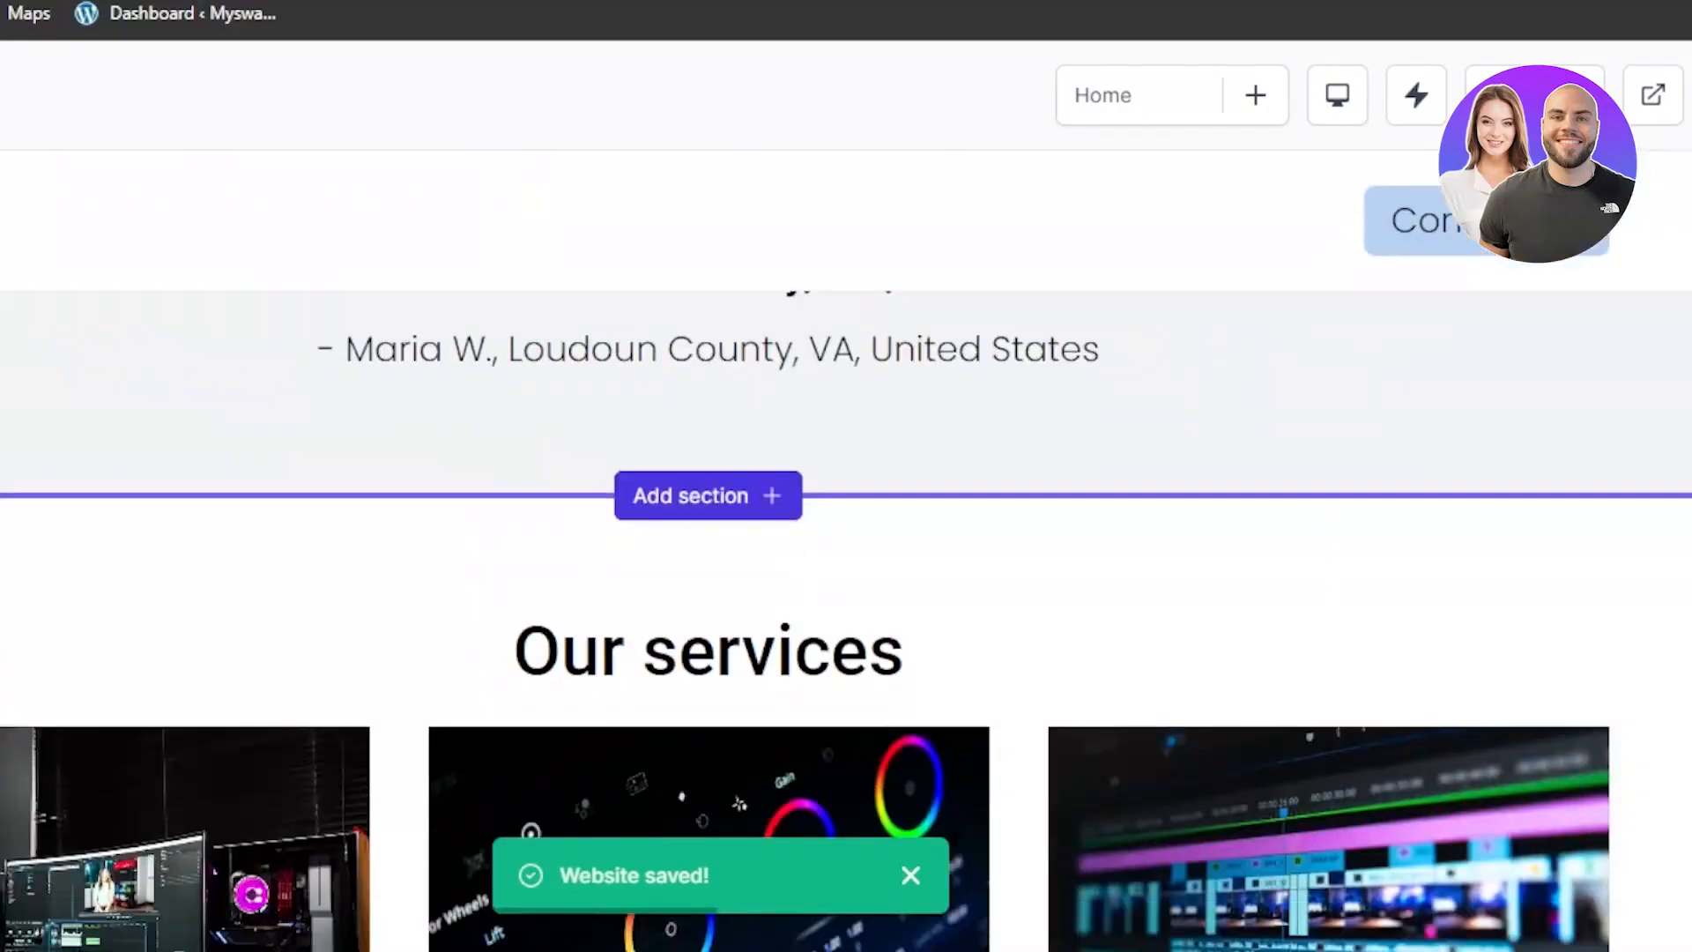
scroll(846, 617, up, 15)
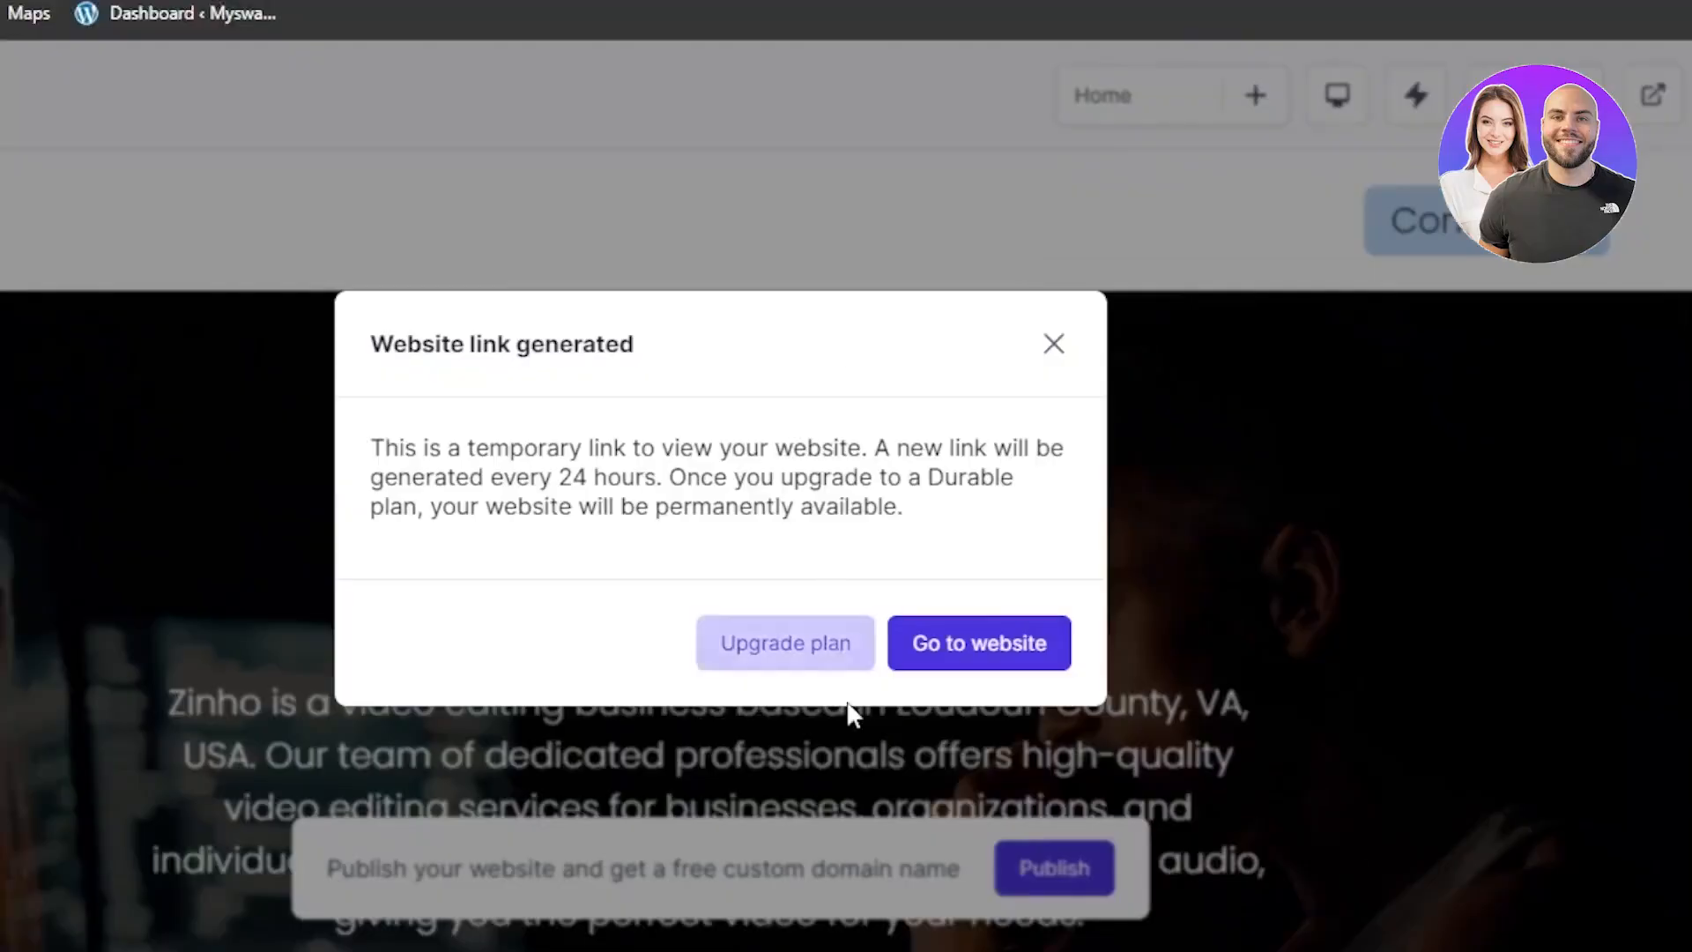
click(973, 651)
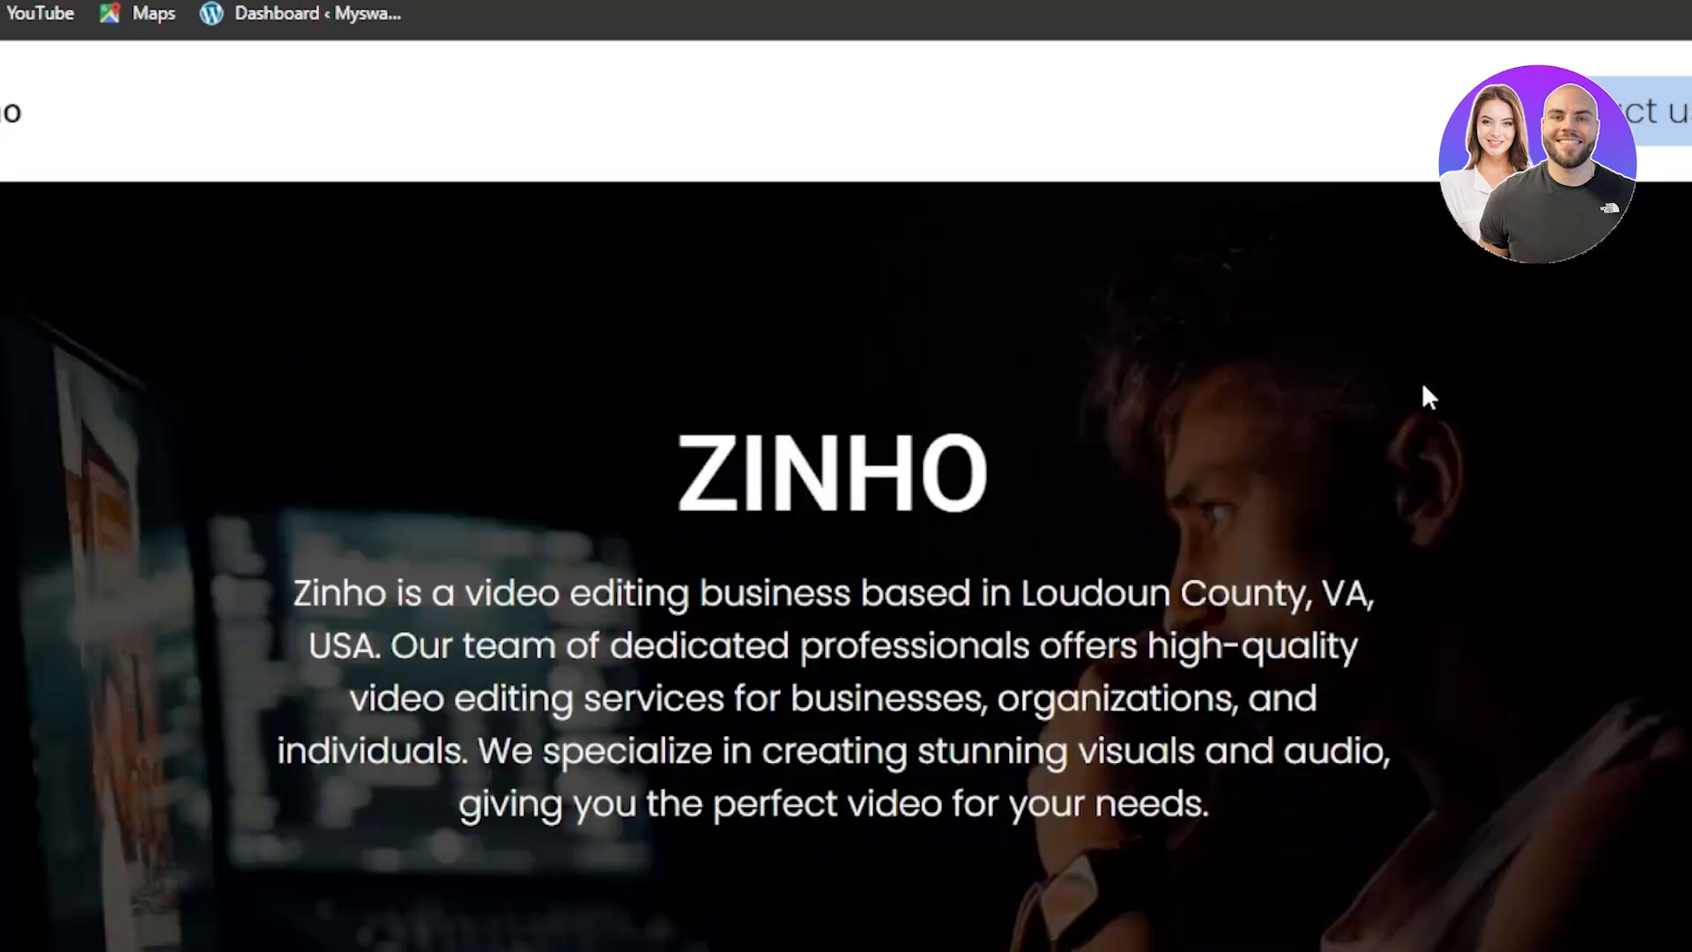
- Review the live website from the ZINHO banner through the welcome text, services, location and contact sections
scroll(846, 564, down, 15)
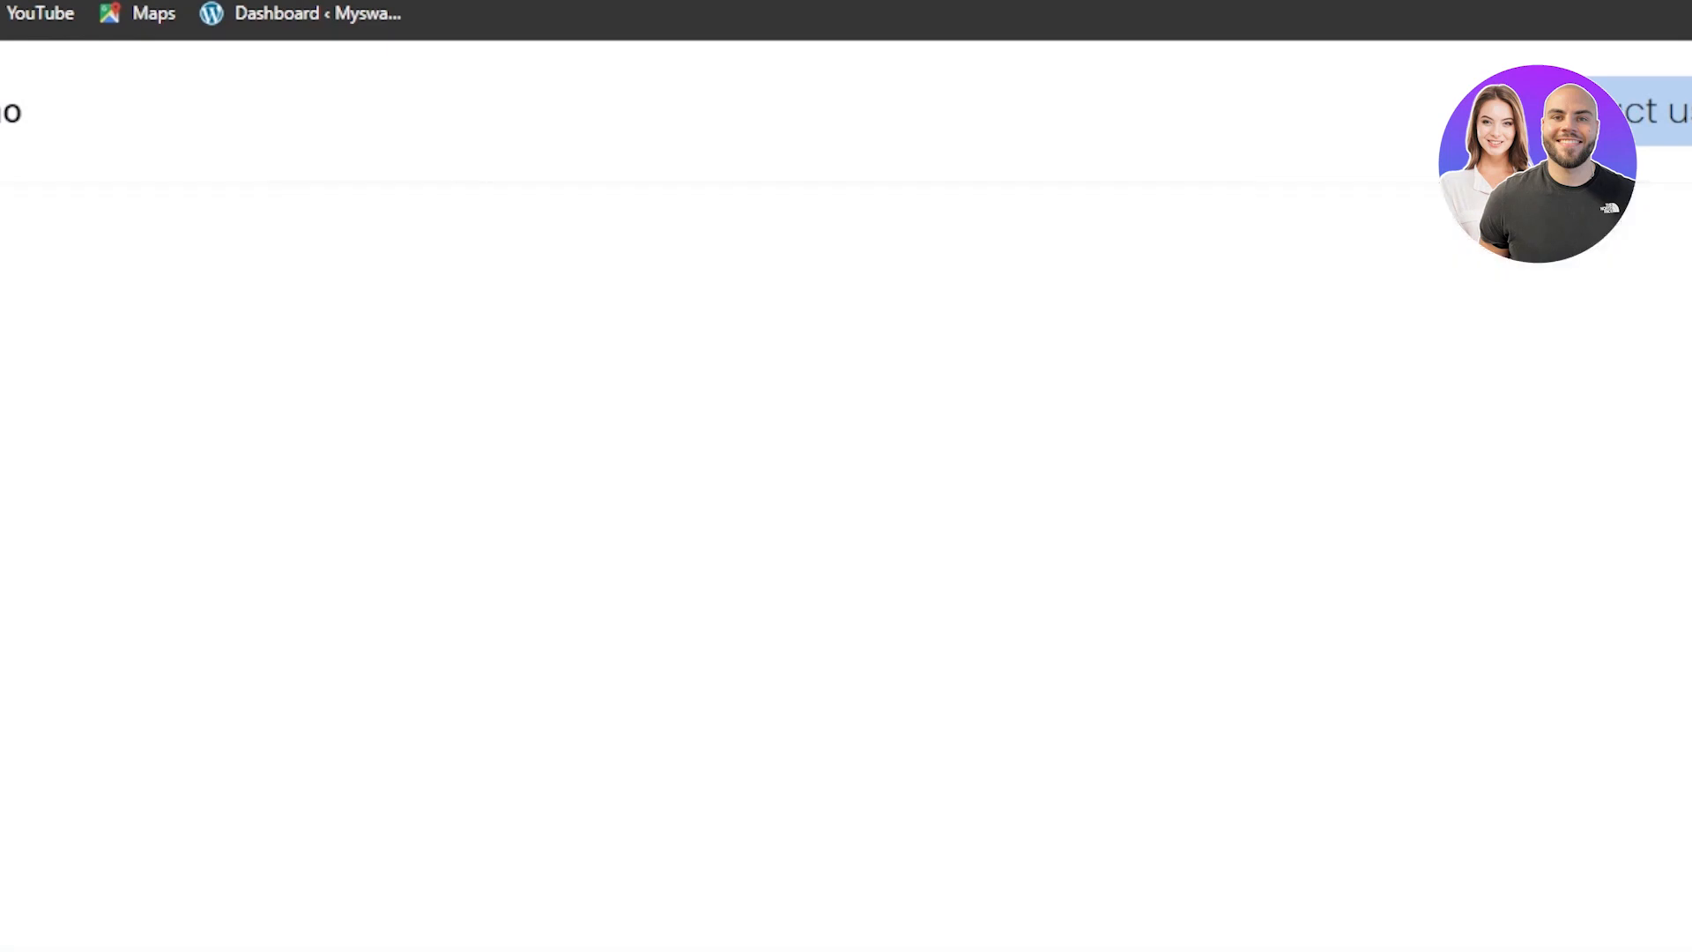
scroll(846, 564, up, 15)
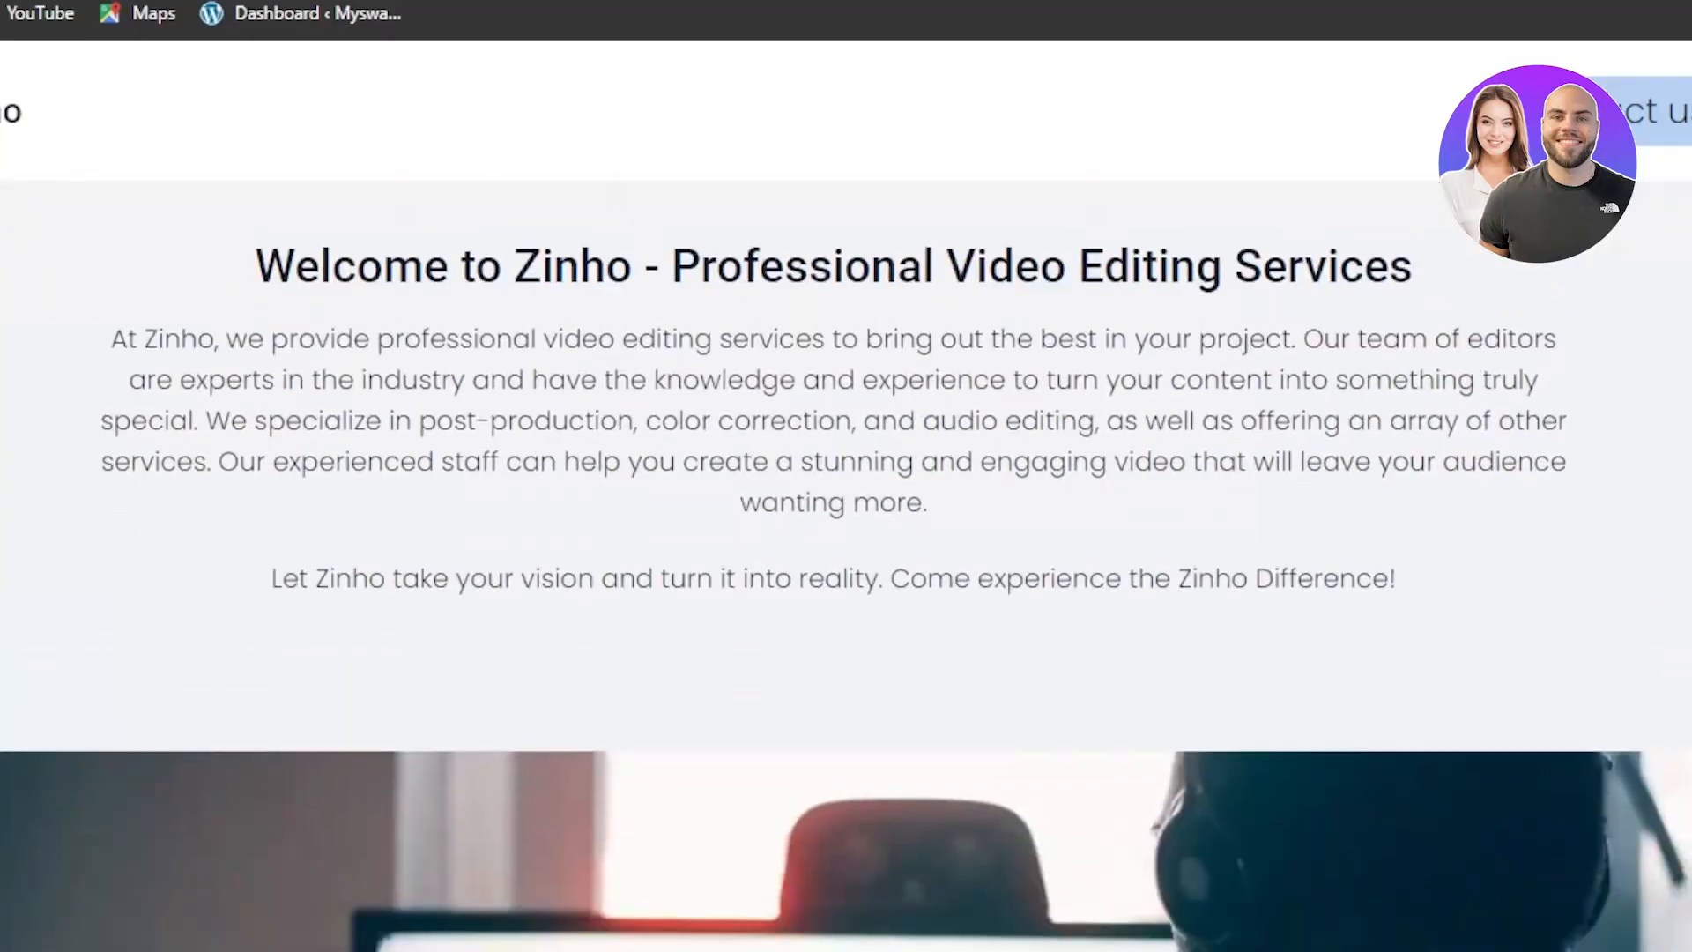
scroll(846, 564, down, 20)
scroll(846, 564, up, 12)
scroll(846, 564, up, 10)
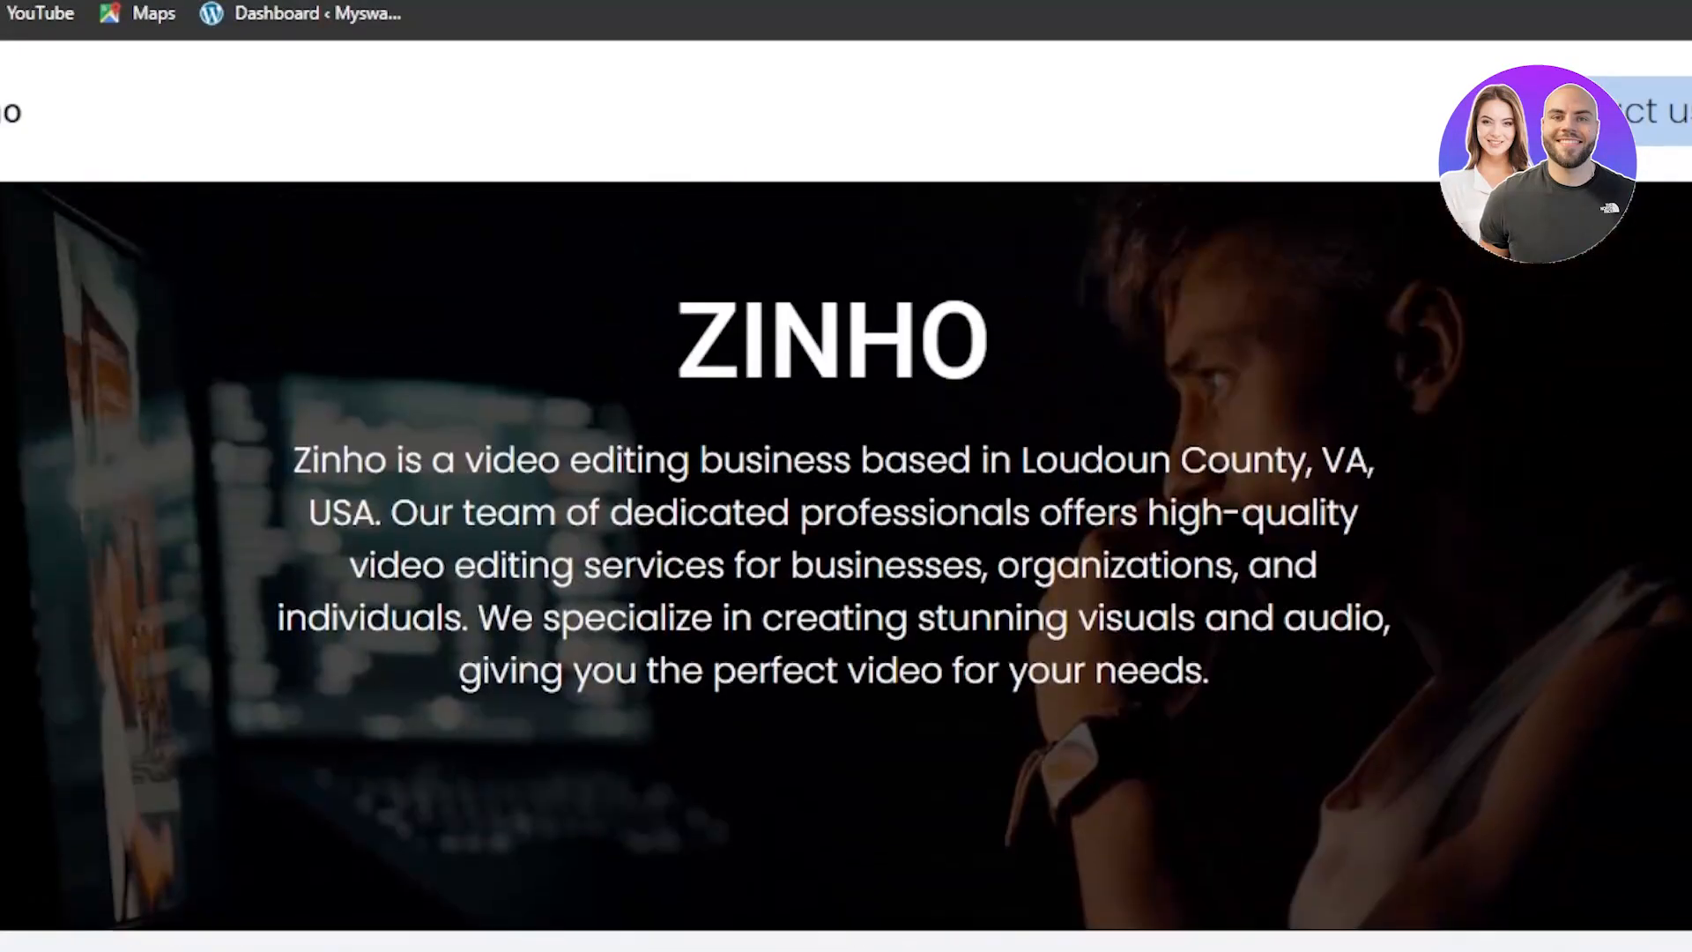
scroll(846, 564, down, 12)
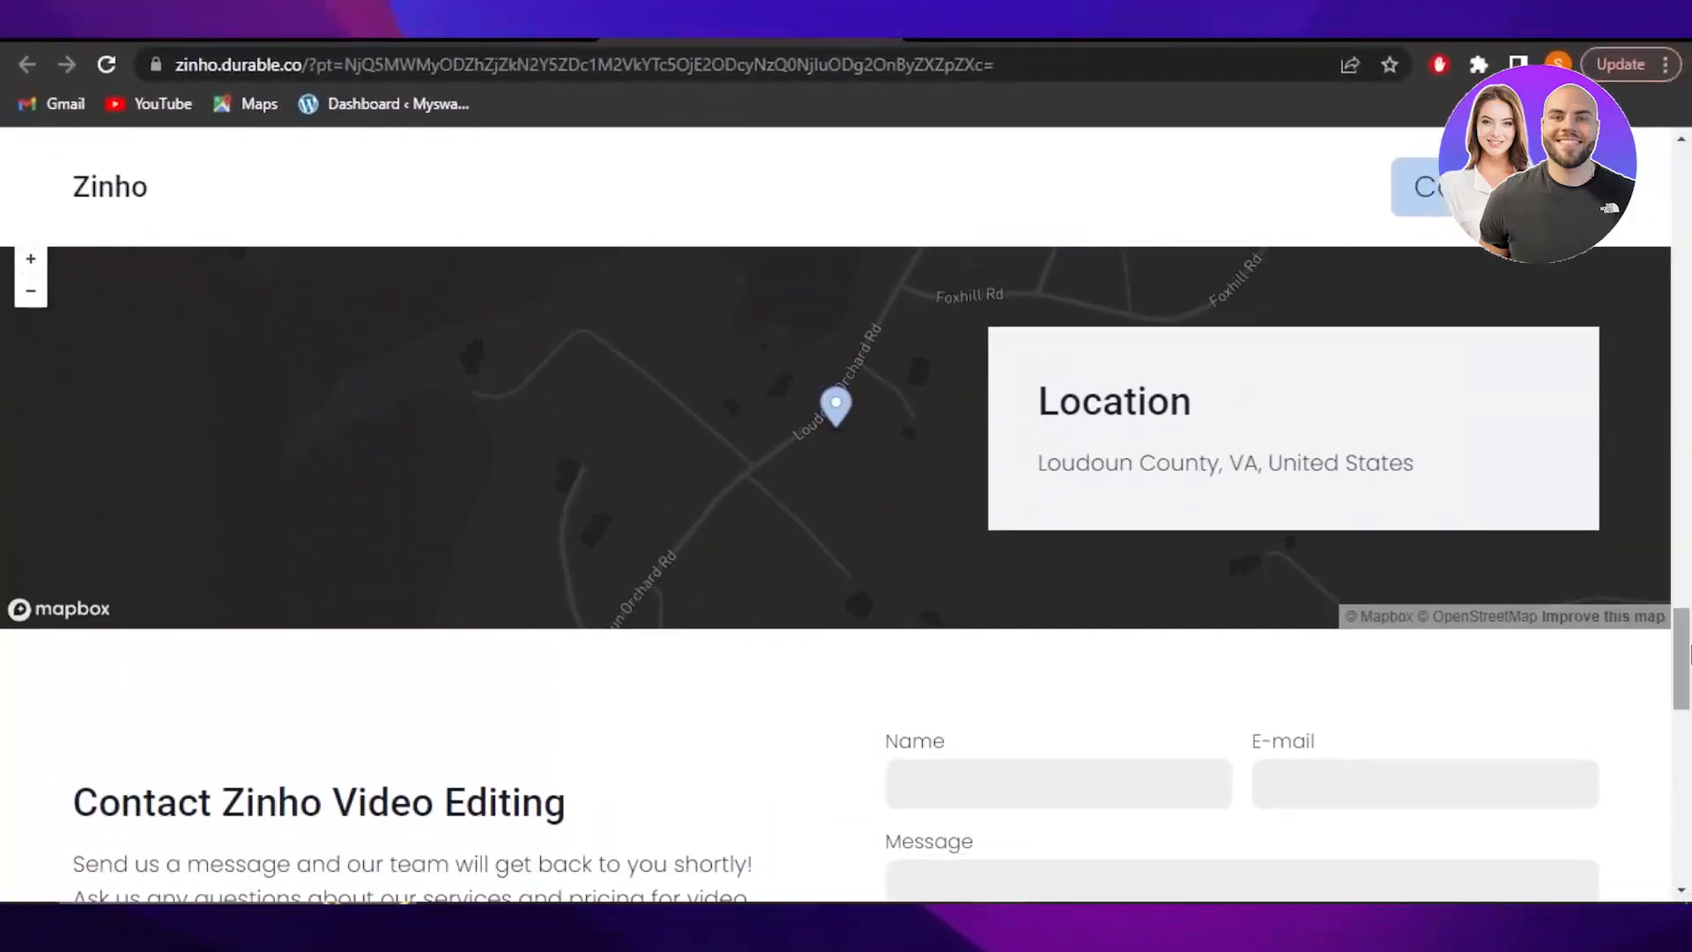
drag(1688, 654, 1688, 399)
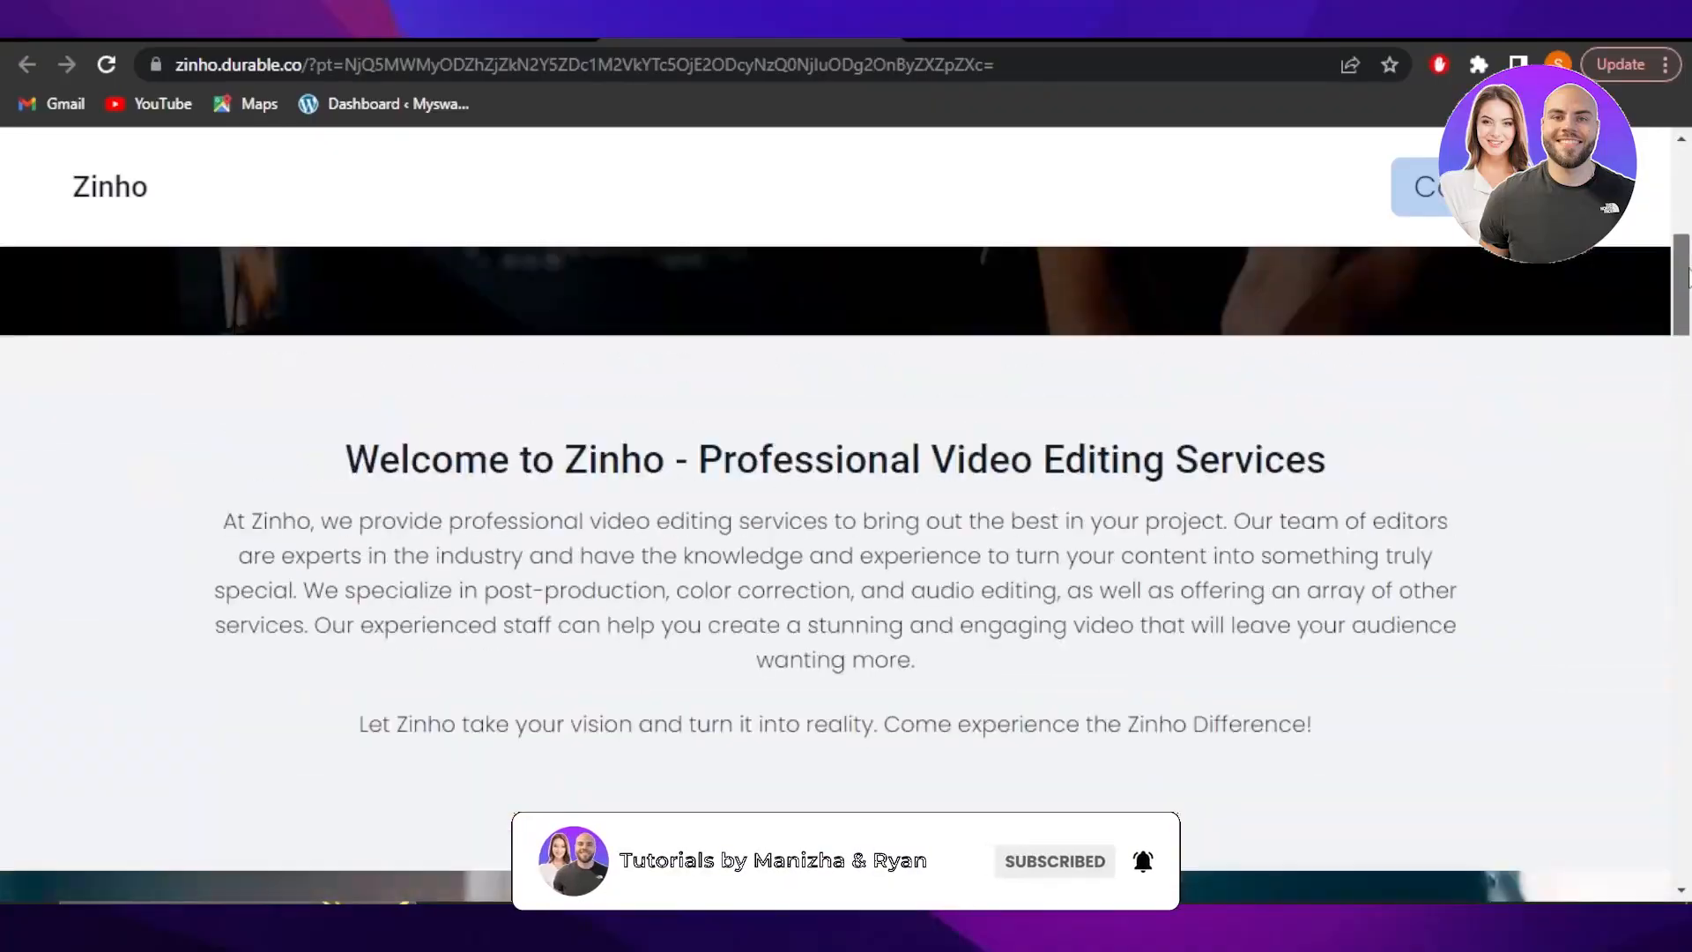
drag(1688, 274, 1688, 194)
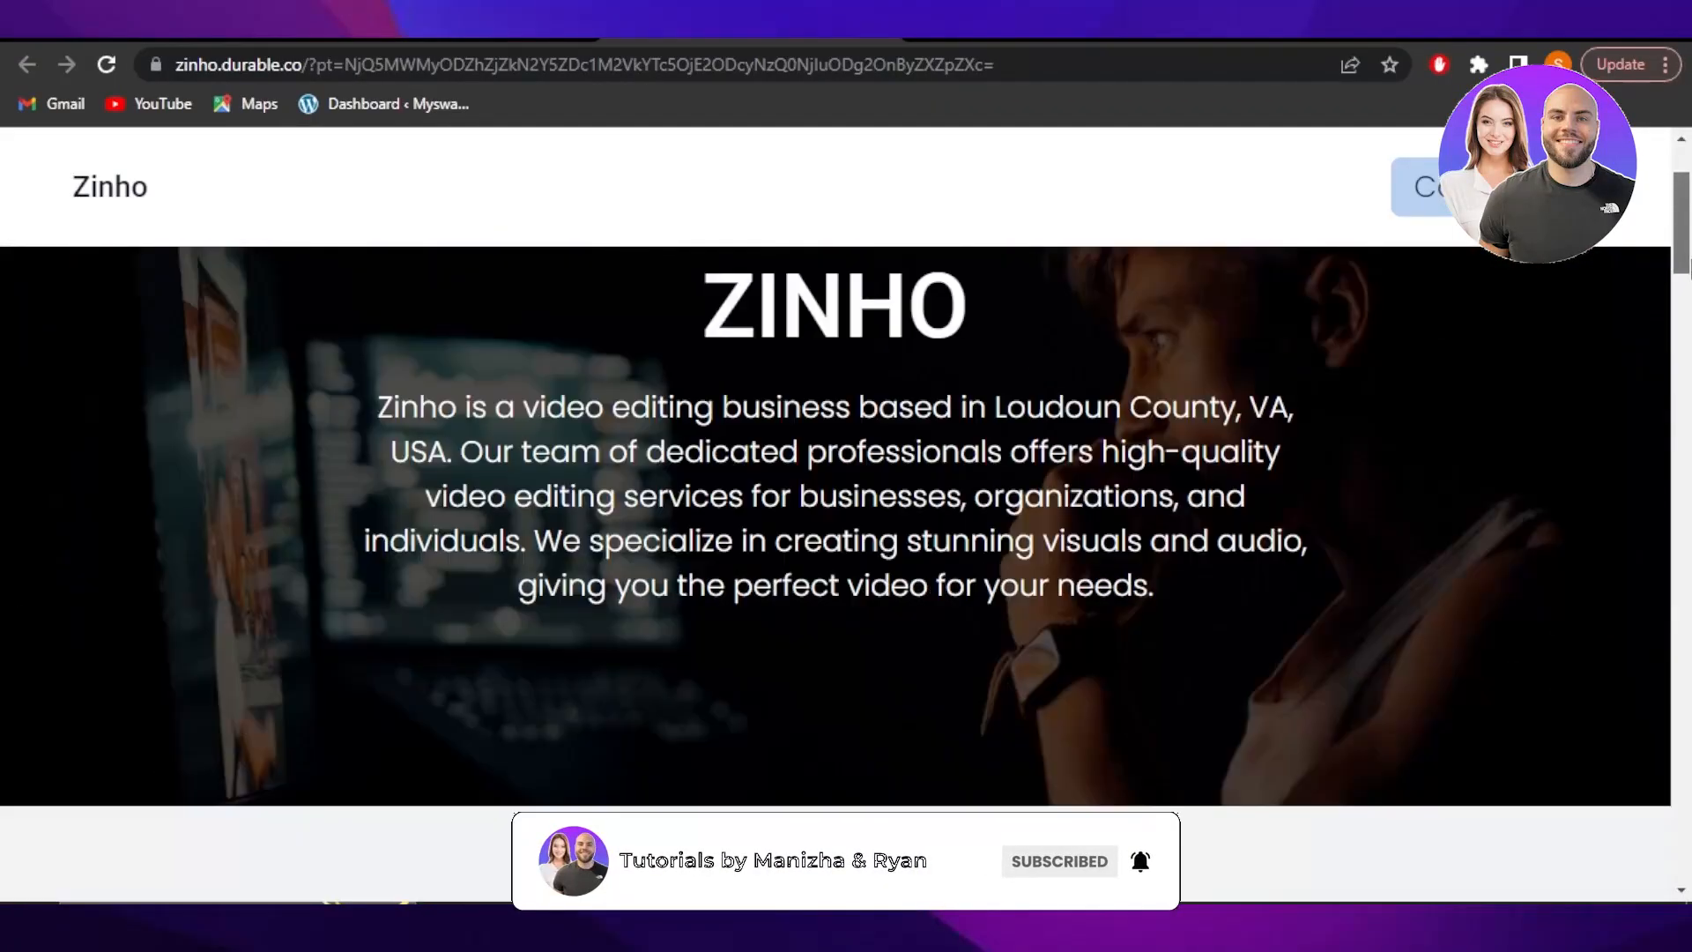
drag(1687, 265, 1687, 363)
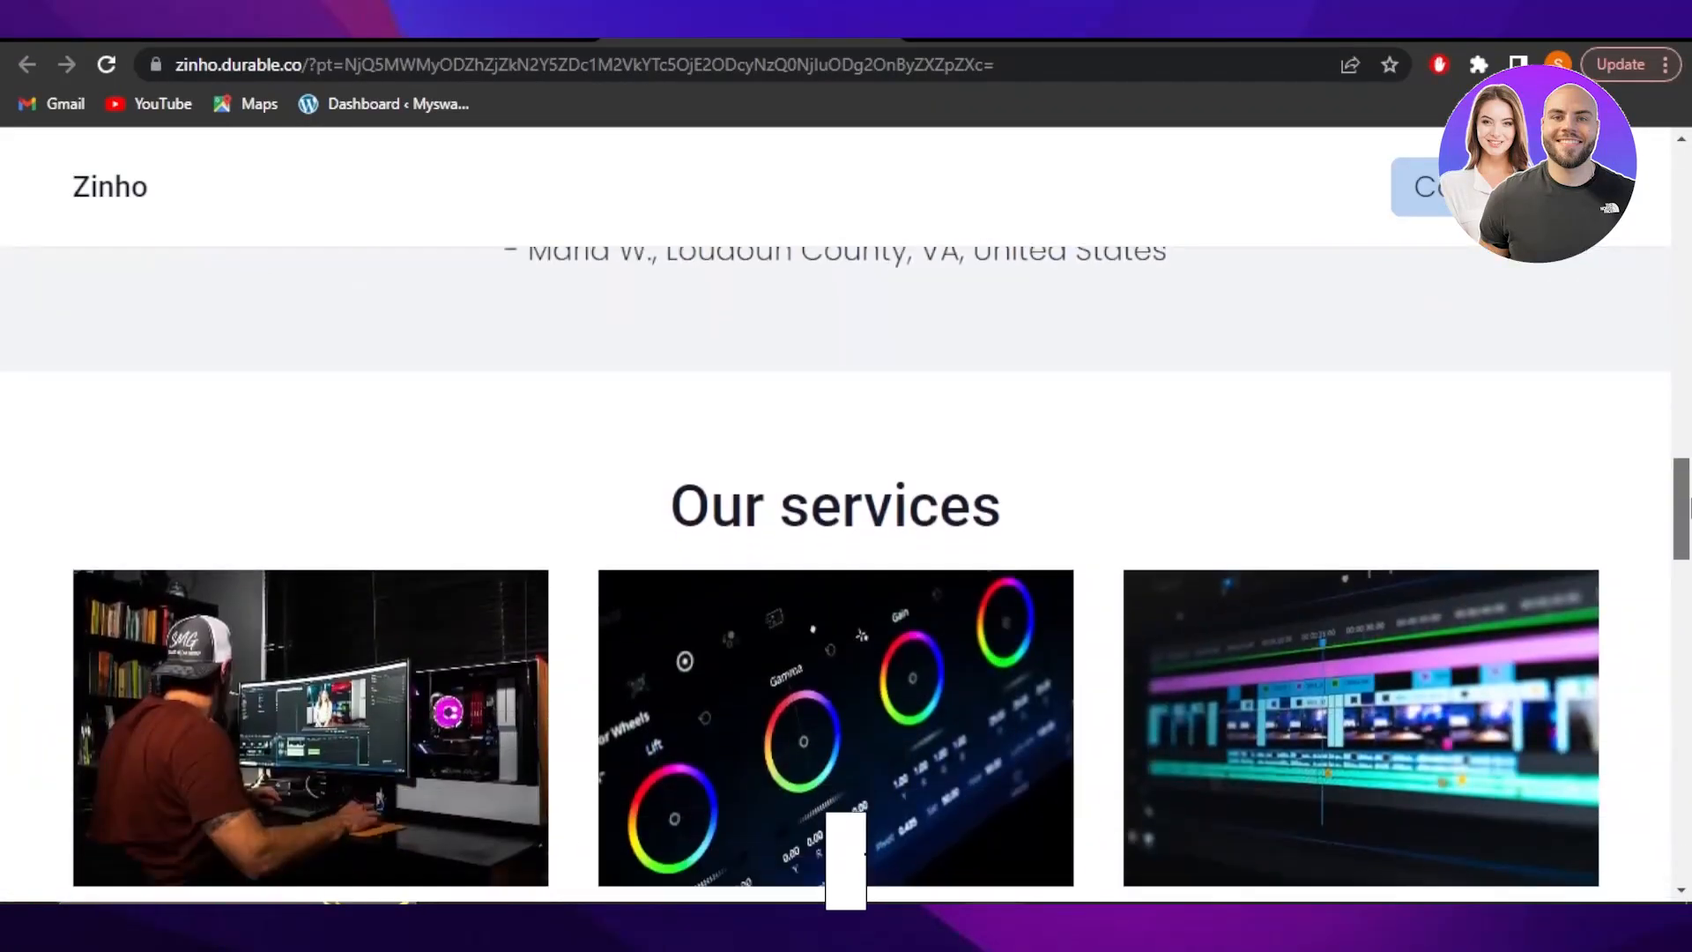